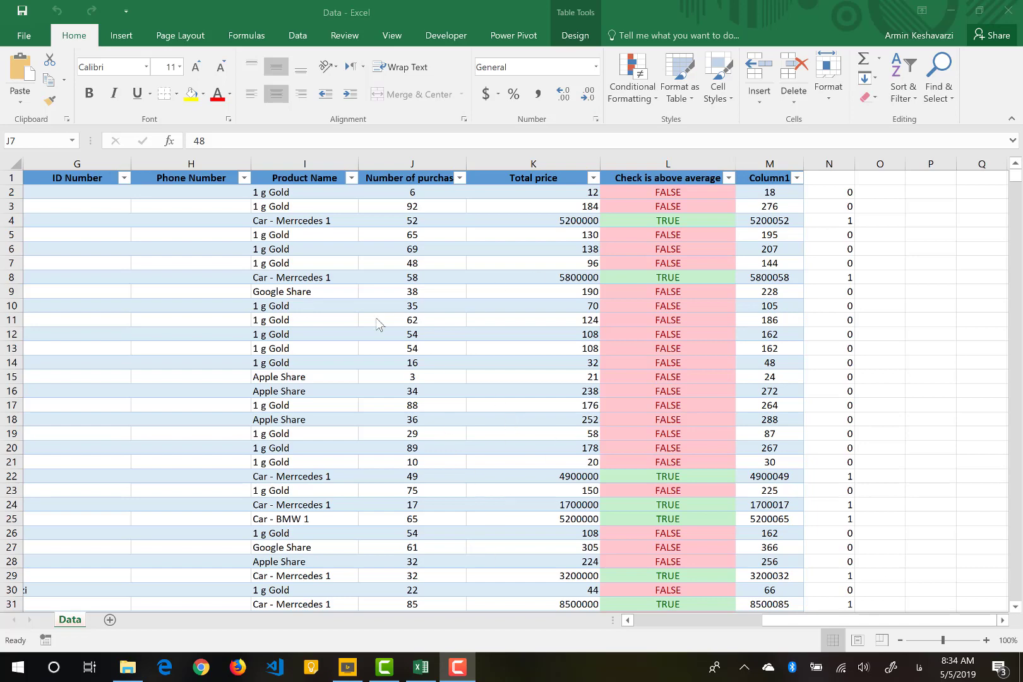
- Copy the whole Name column from the Data sheet into column A of a new worksheet
{"action": "left_click_drag", "start_coordinate": [833, 620], "coordinate": [757, 619]}
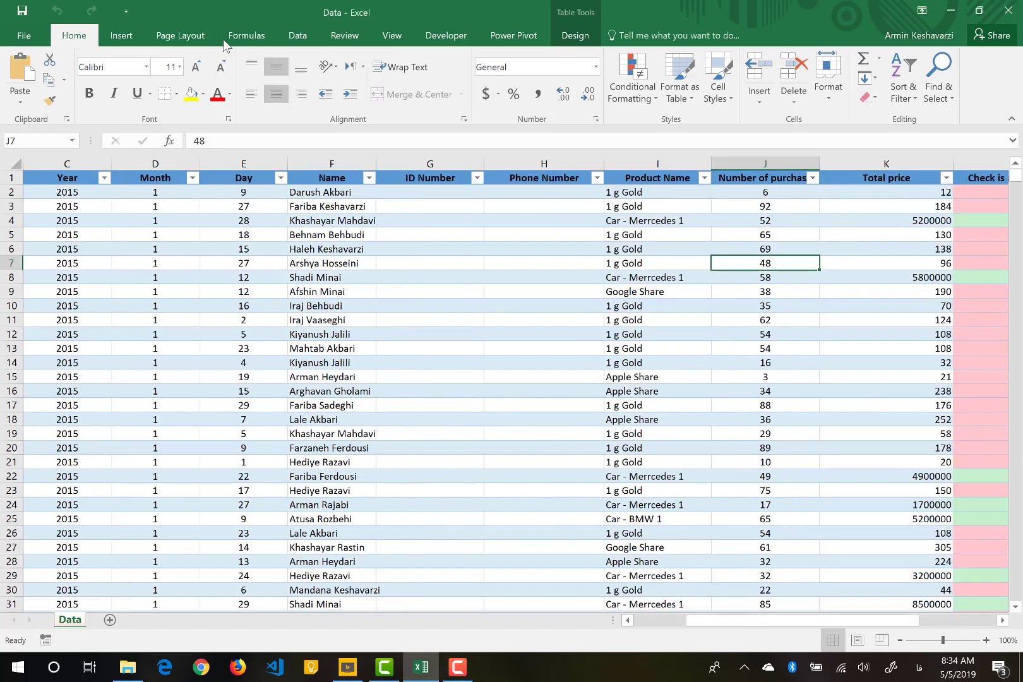
{"action": "left_click", "coordinate": [331, 174]}
{"action": "left_click", "coordinate": [328, 192]}
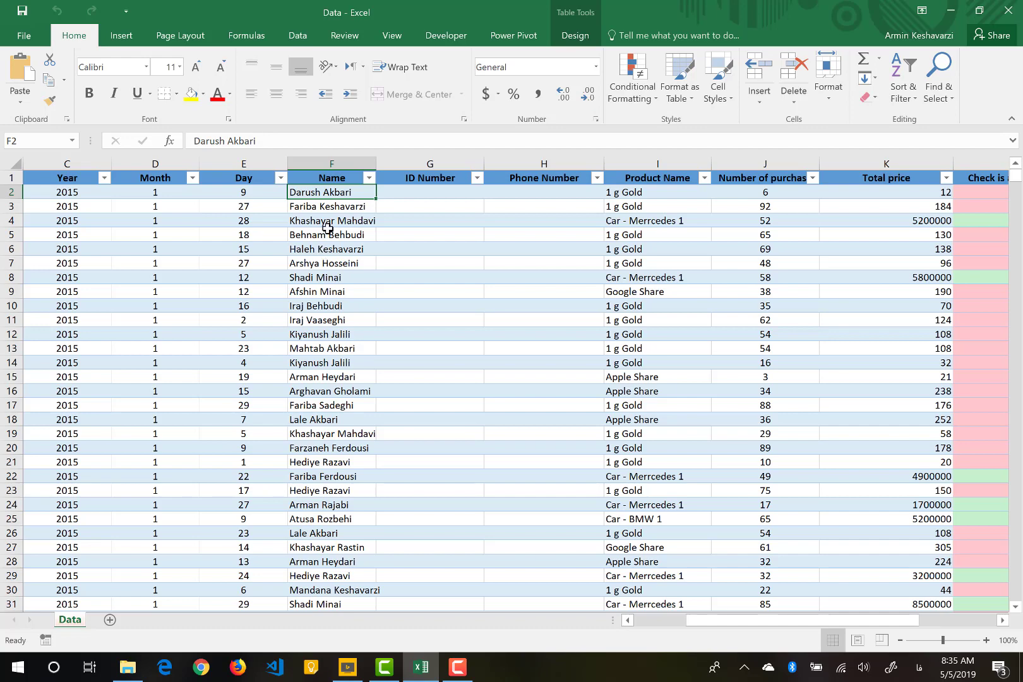
{"action": "left_click", "coordinate": [330, 164]}
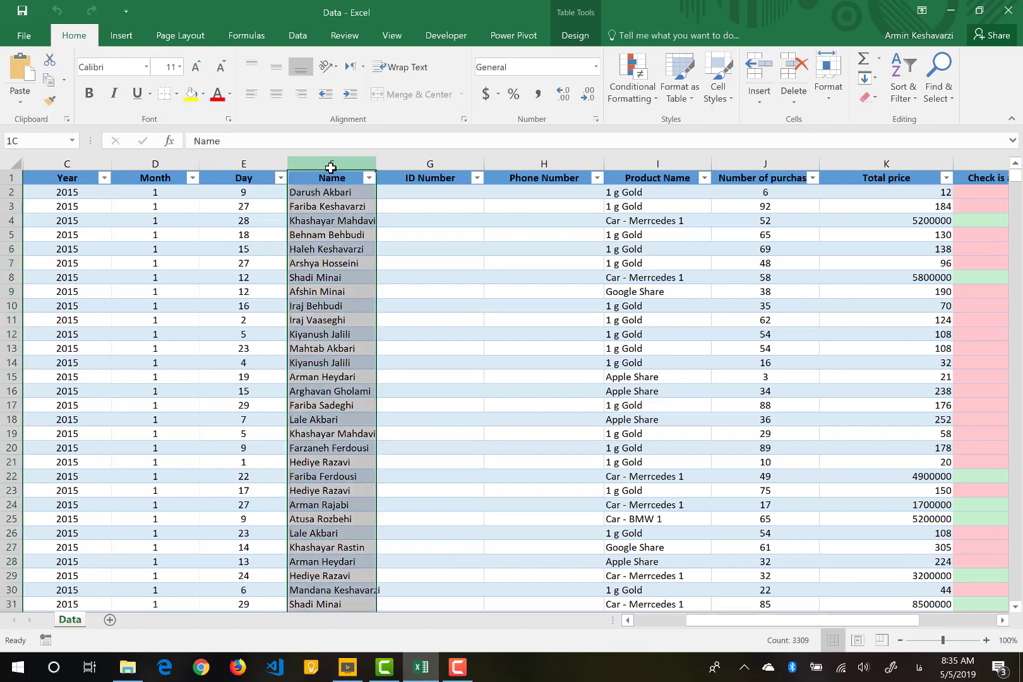
{"action": "key", "text": "ctrl+c"}
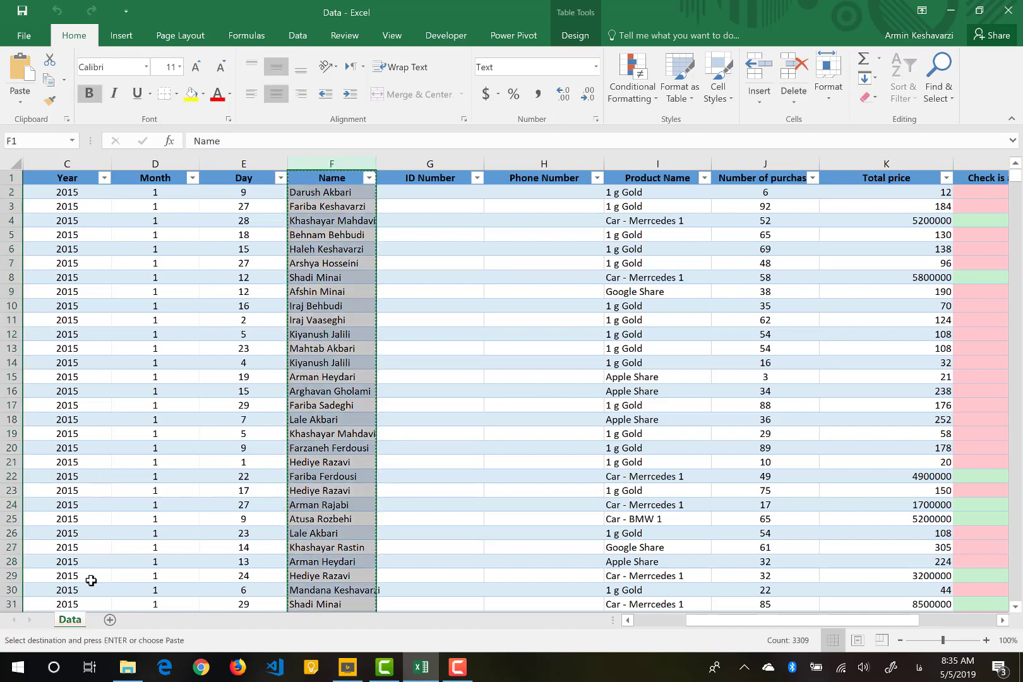
{"action": "left_click", "coordinate": [109, 620]}
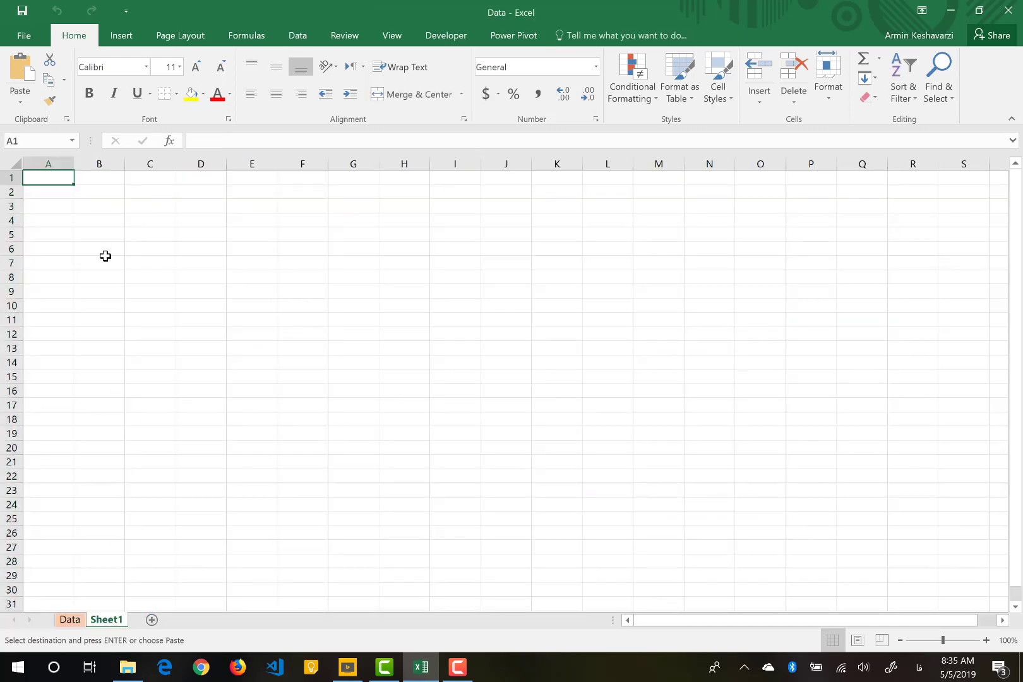
{"action": "key", "text": "ctrl+v"}
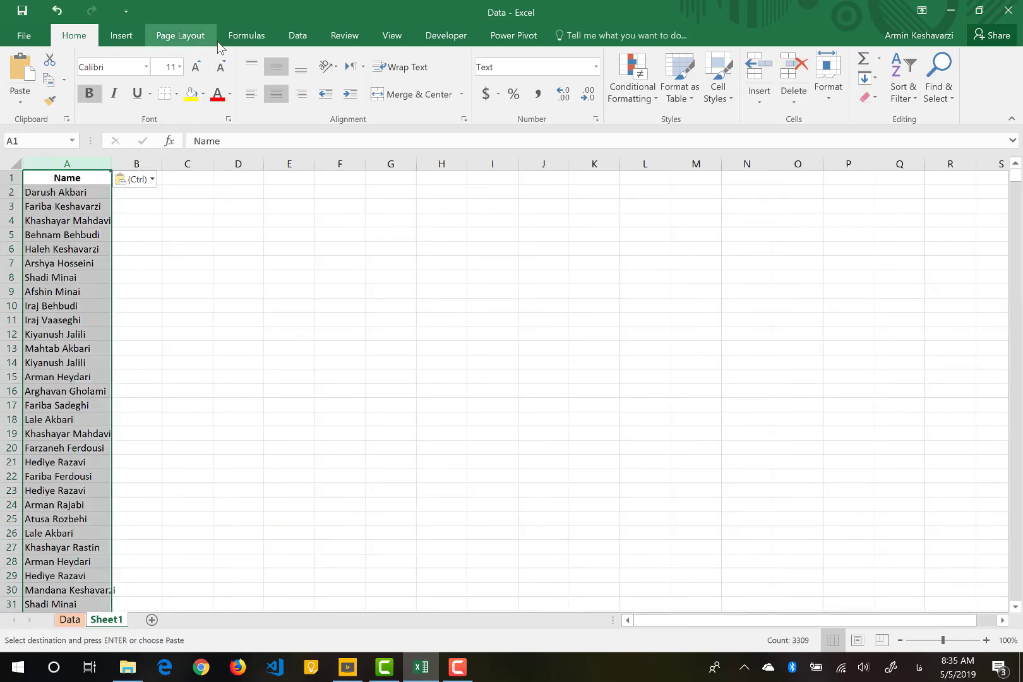
- Remove the duplicate entries from the pasted Name column on Sheet1
{"action": "left_click", "coordinate": [293, 40]}
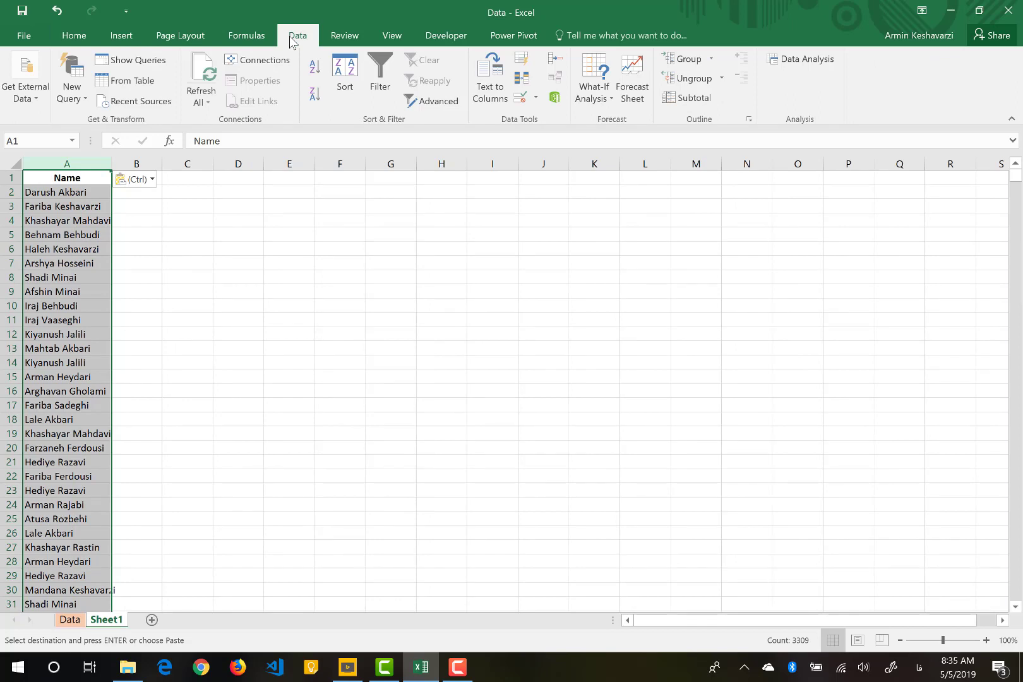
{"action": "key", "text": "Return"}
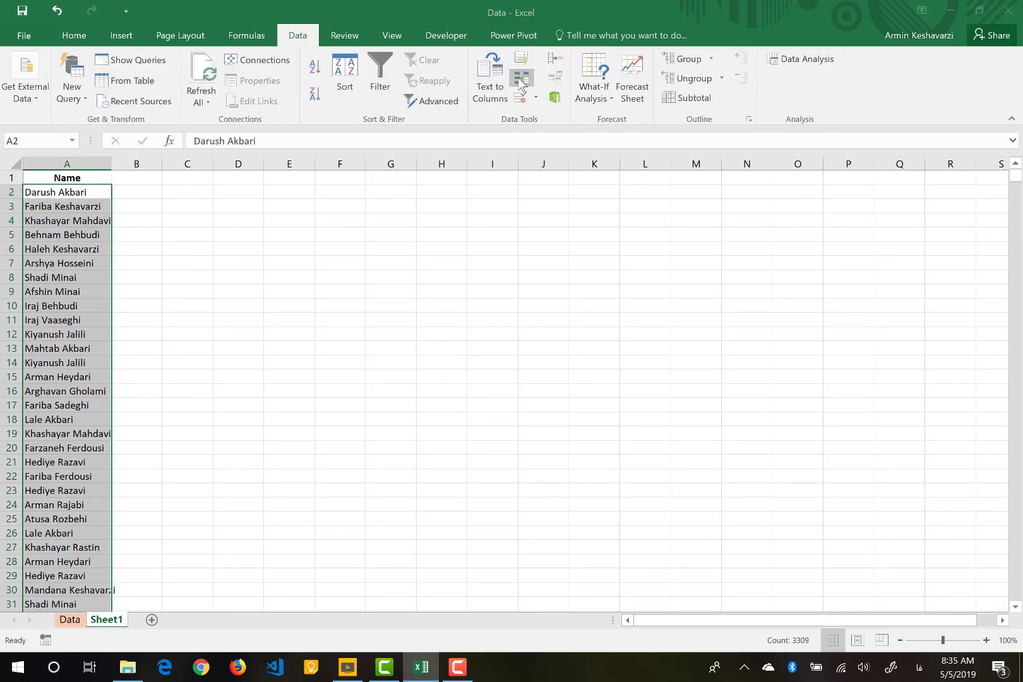
{"action": "left_click", "coordinate": [521, 78]}
{"action": "left_click", "coordinate": [617, 434]}
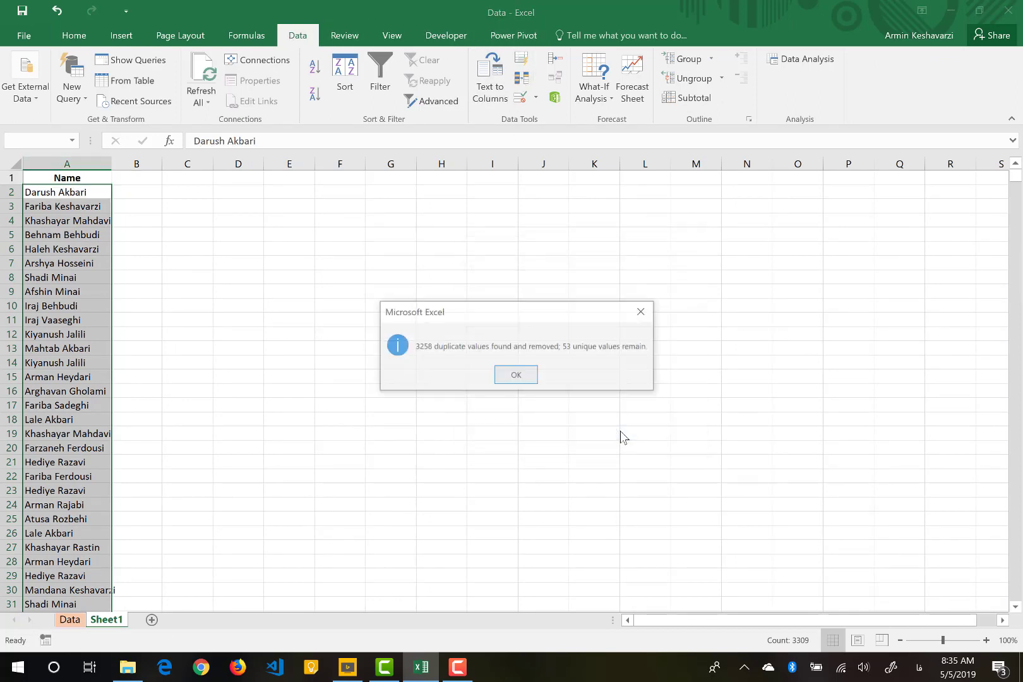
{"action": "left_click", "coordinate": [508, 379]}
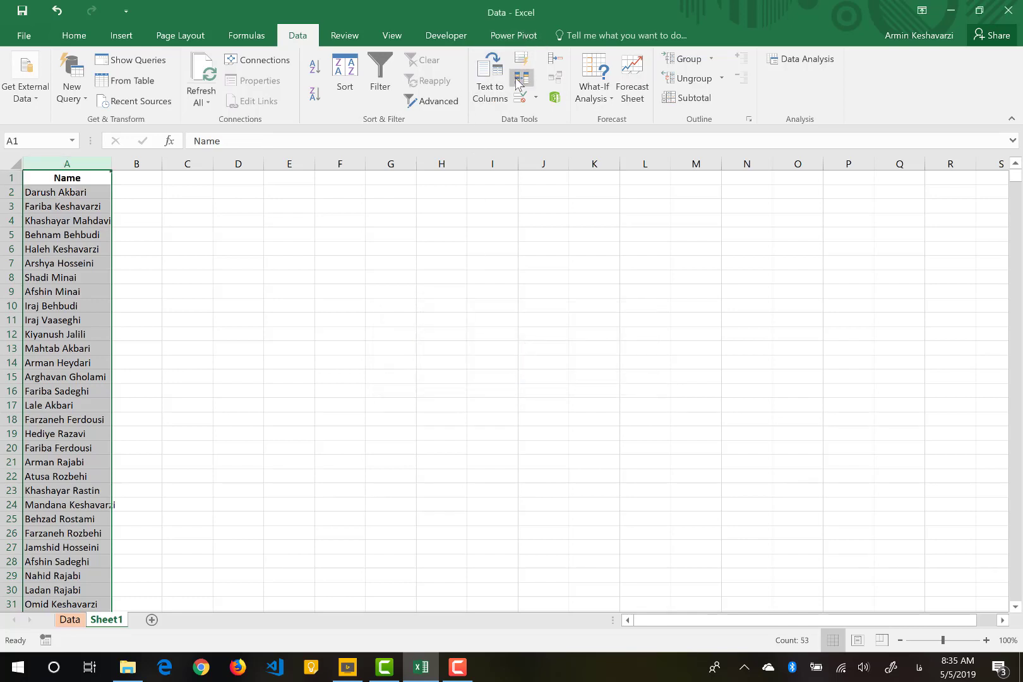
- Enter the header "Total Quanity" in cell B1, beside the Name header
{"action": "left_click", "coordinate": [137, 178]}
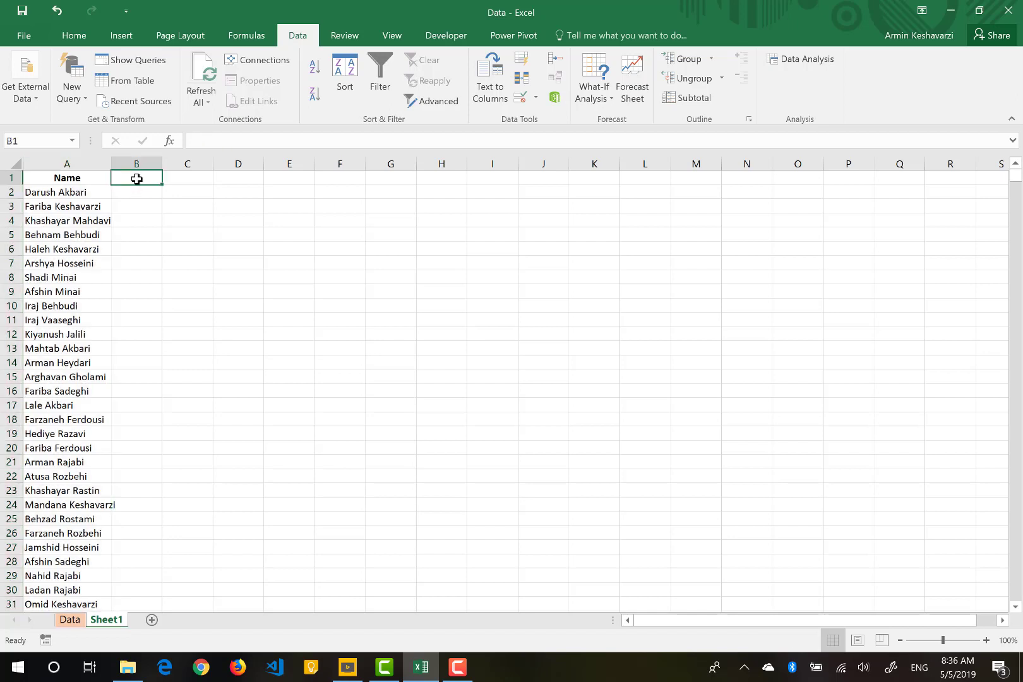
{"action": "type", "text": "Total"}
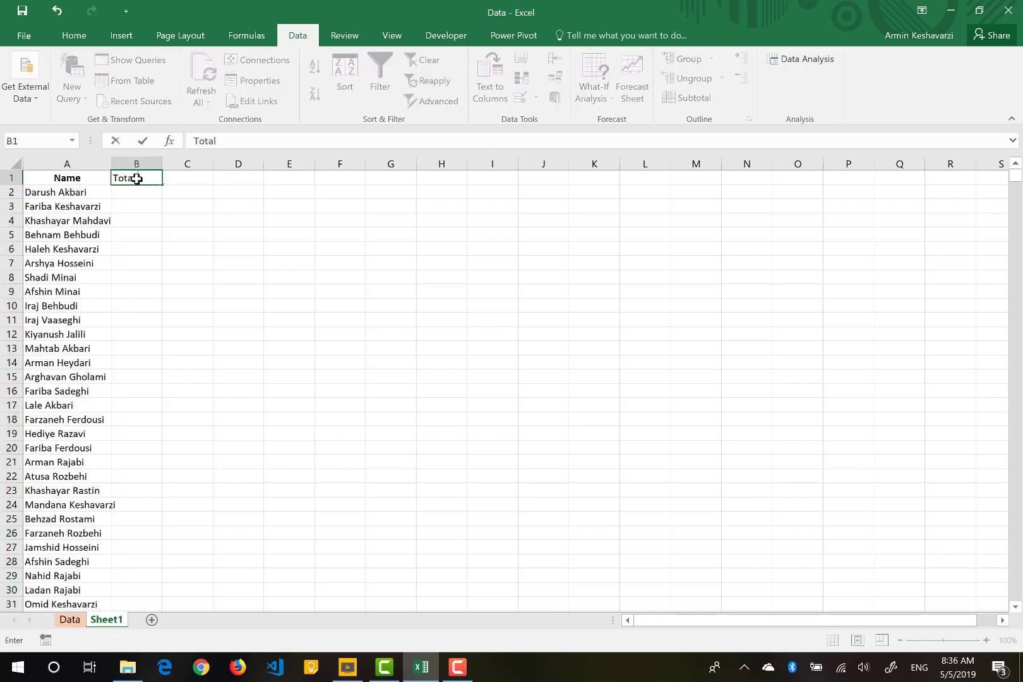
{"action": "type", "text": " Quanity"}
{"action": "key", "text": "Return"}
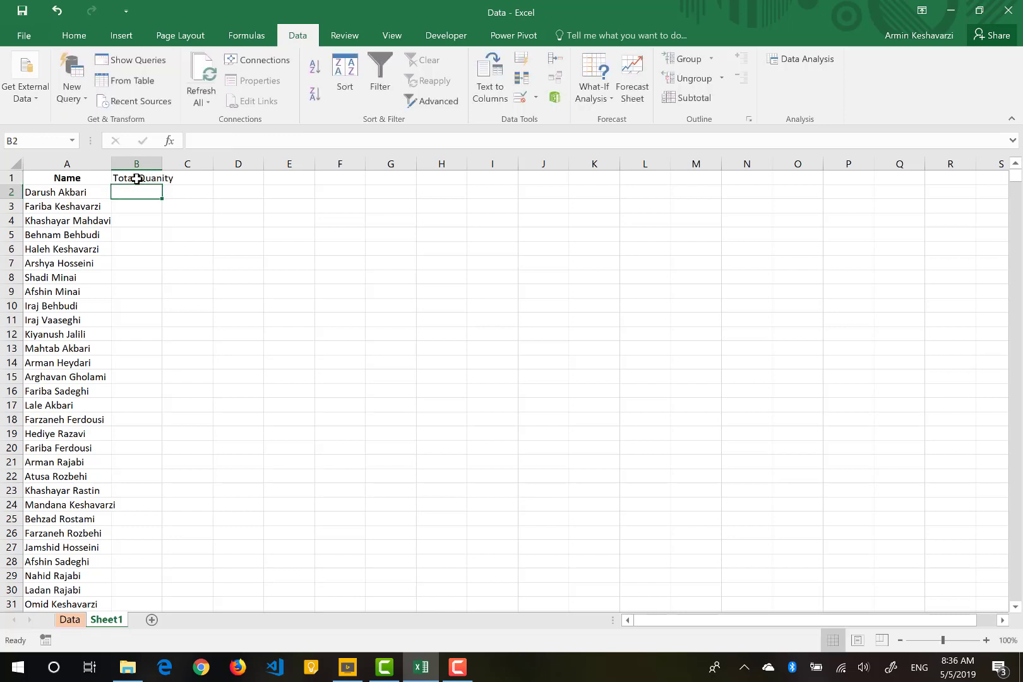
- Start a SUMIF formula in B2 of Sheet1 with SalesData[Name] from the Data sheet as its range
{"action": "type", "text": "="}
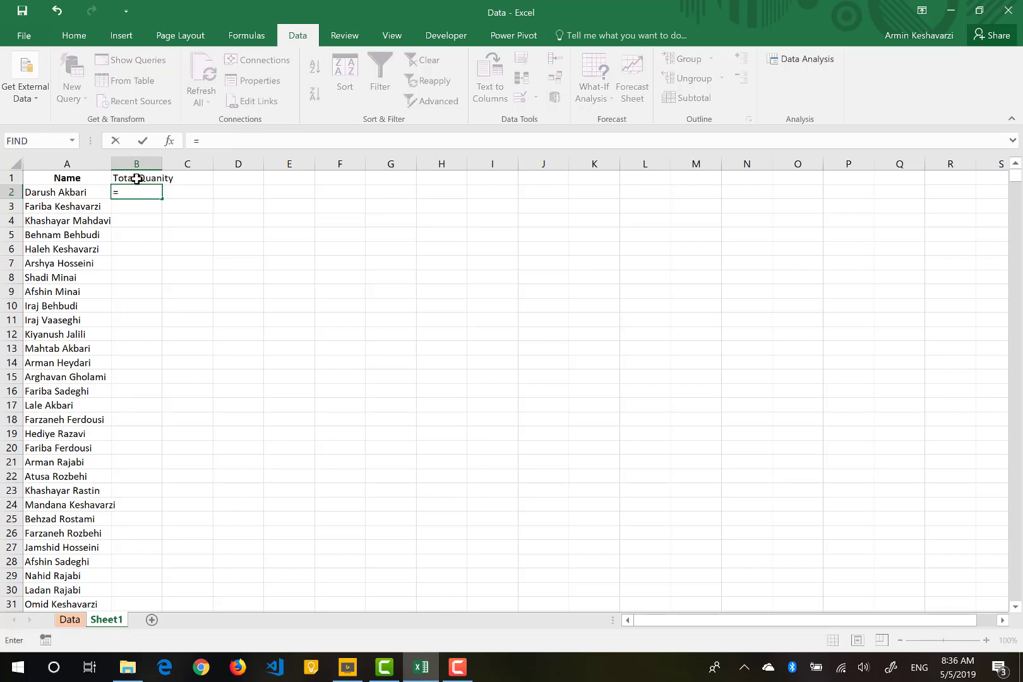
{"action": "type", "text": "sumif"}
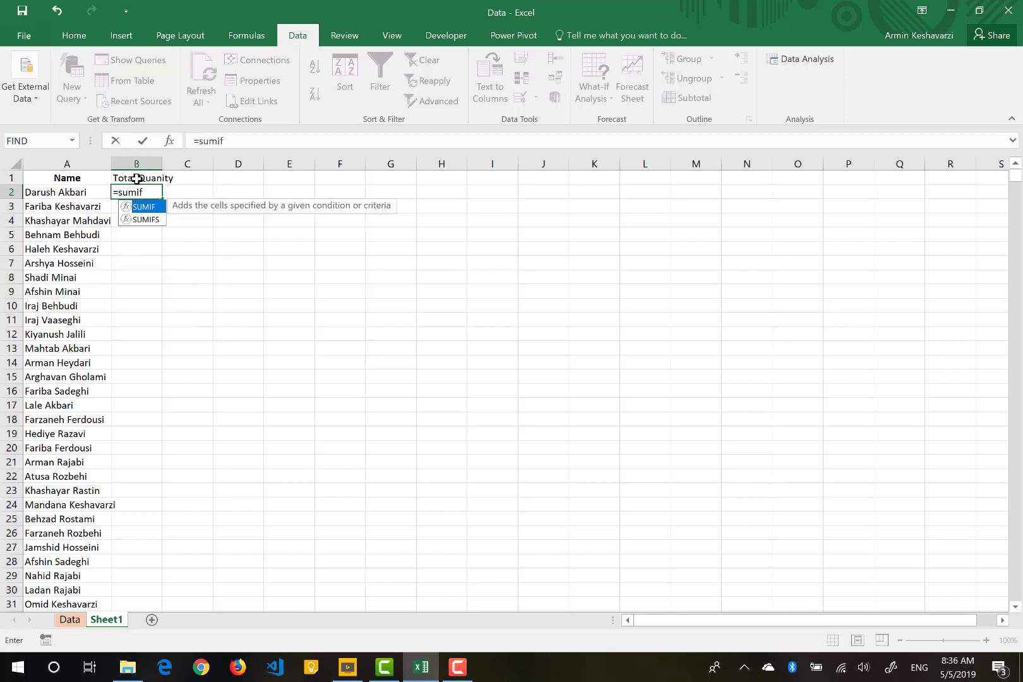
{"action": "key", "text": "Tab"}
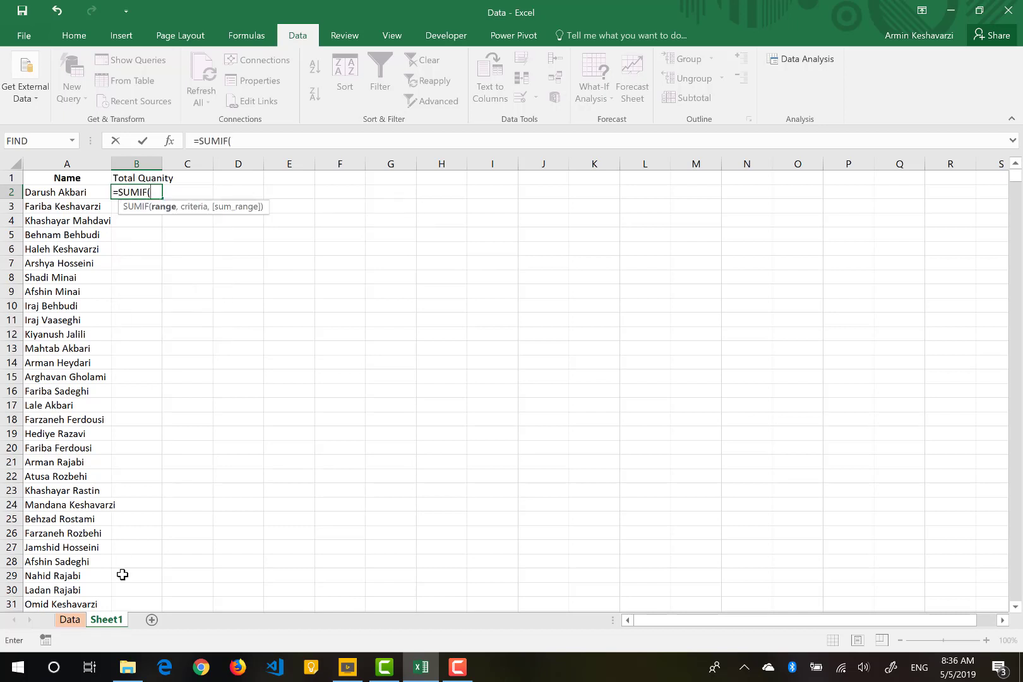
{"action": "left_click", "coordinate": [70, 620]}
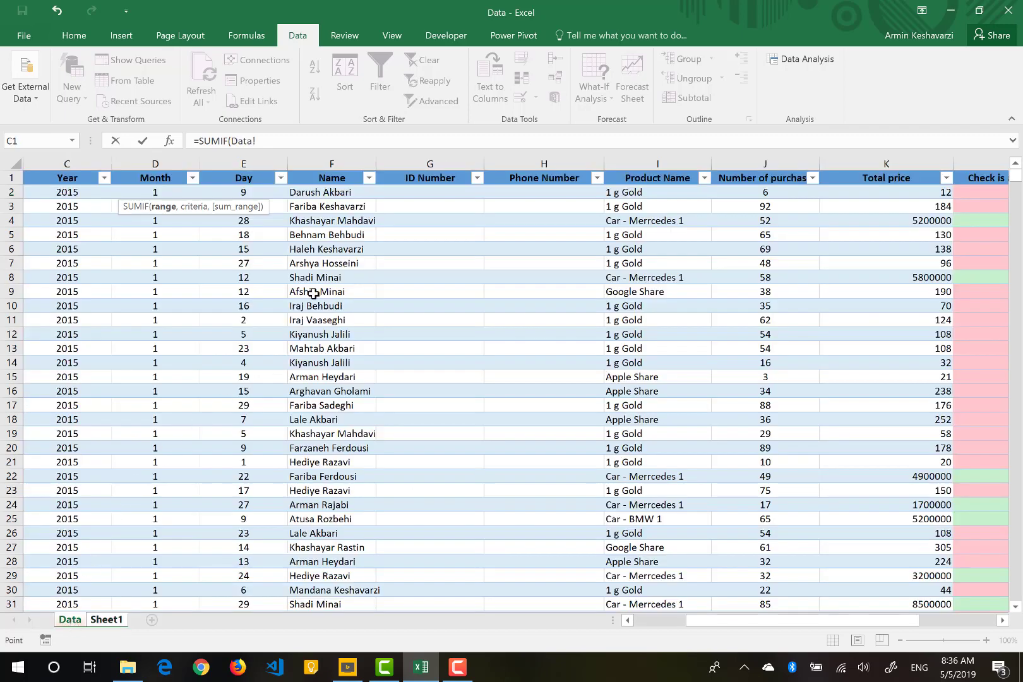
{"action": "left_click", "coordinate": [340, 177]}
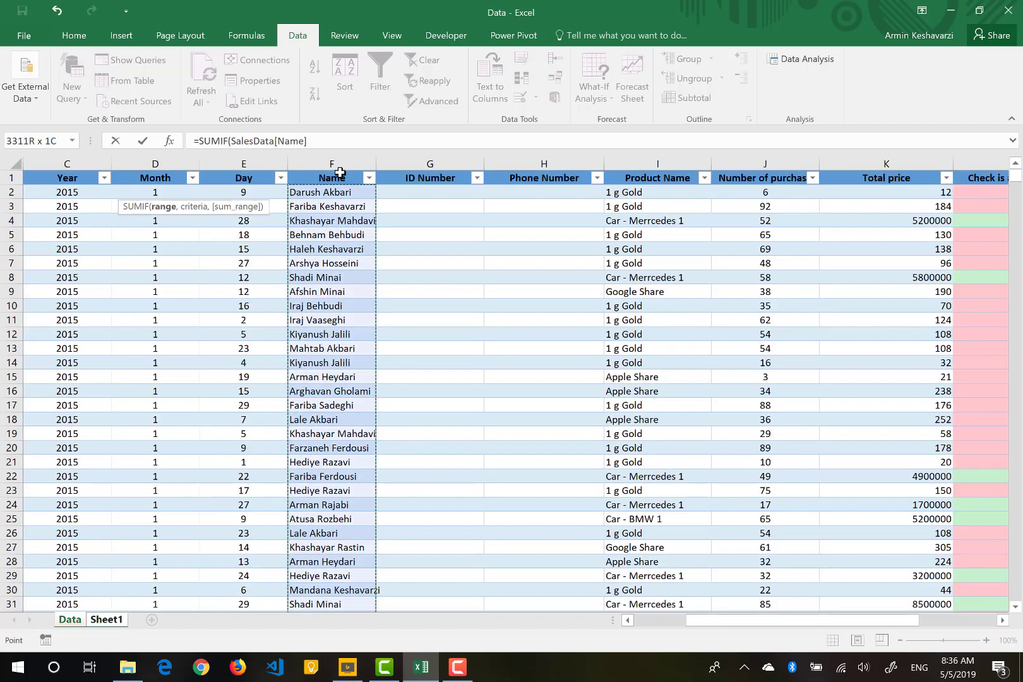
{"action": "left_click", "coordinate": [310, 141]}
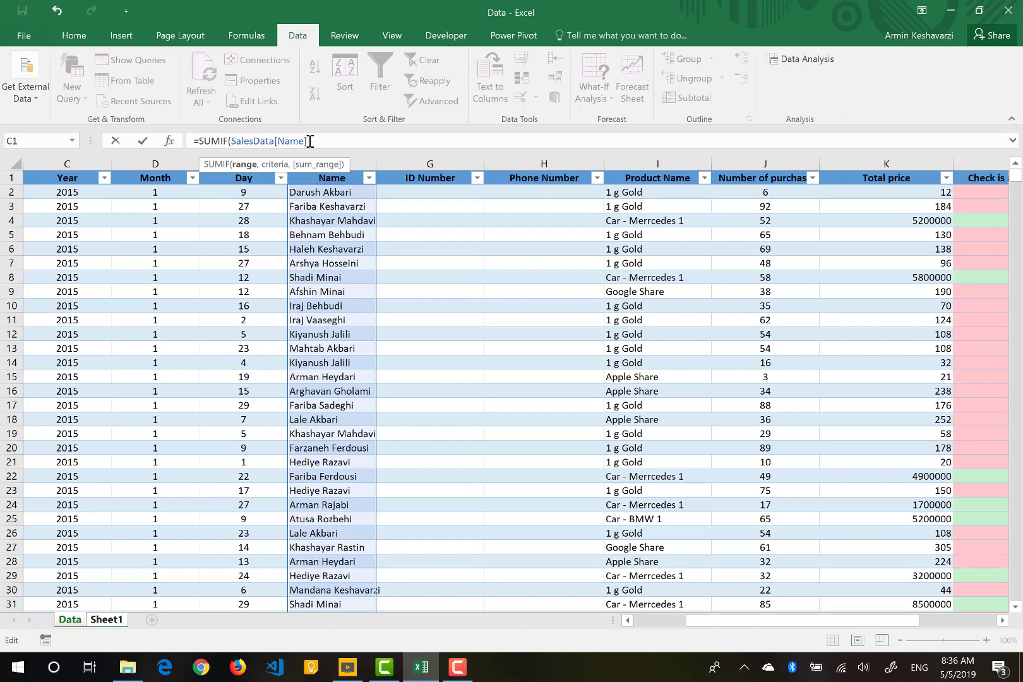
{"action": "type", "text": ","}
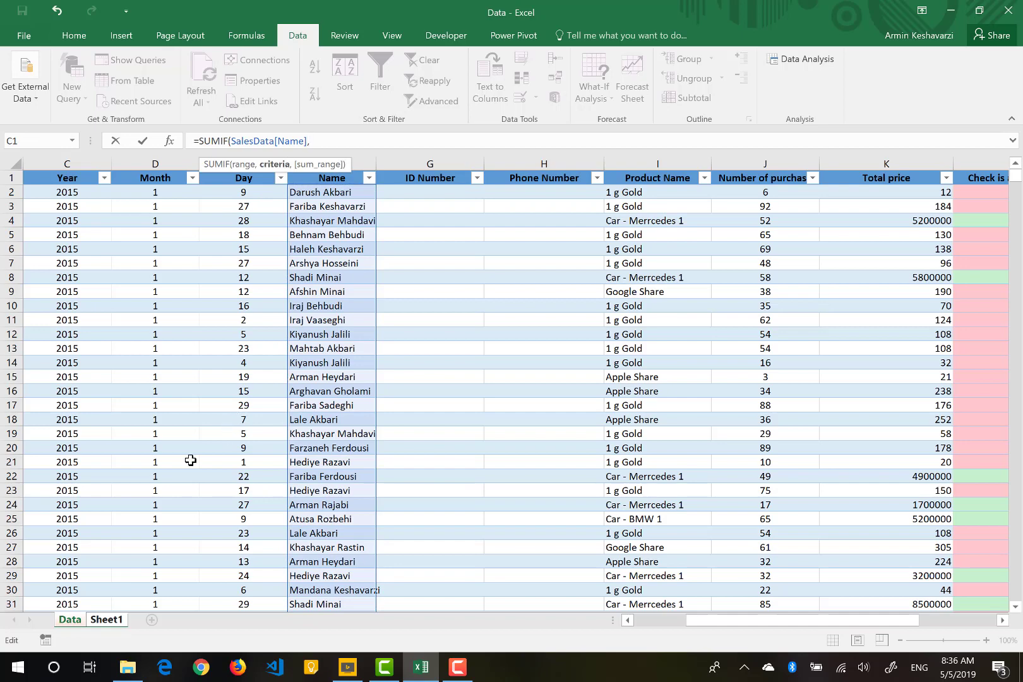
- Complete the SUMIF formula with Sheet1!A2 as the criteria and SalesData[Number of purchase] as the sum range
{"action": "left_click", "coordinate": [101, 620]}
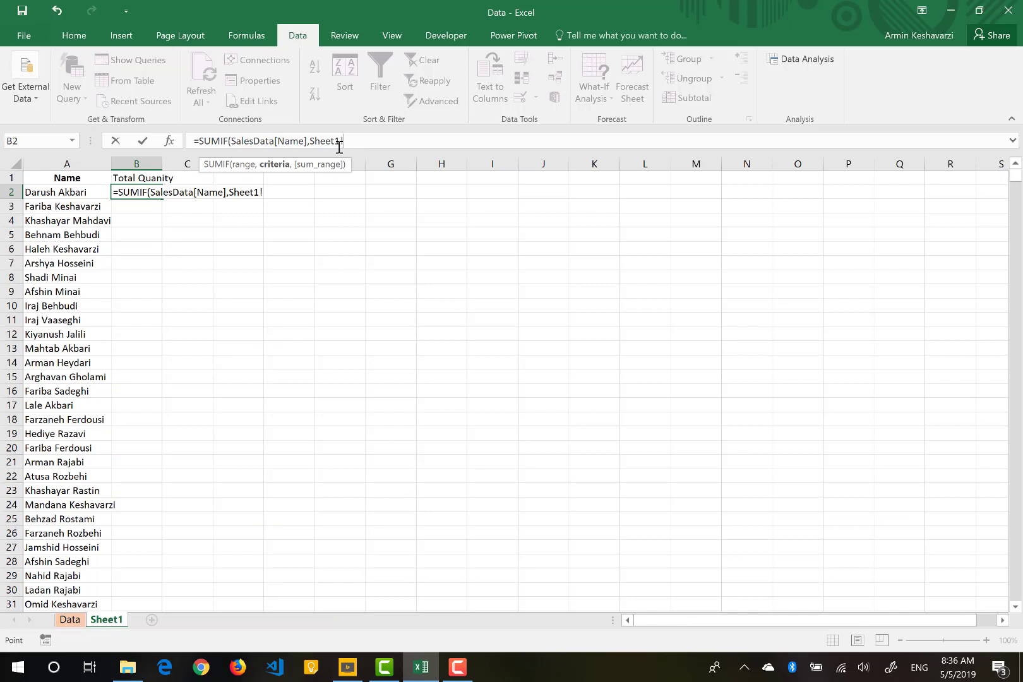
{"action": "left_click", "coordinate": [43, 195]}
{"action": "type", "text": ","}
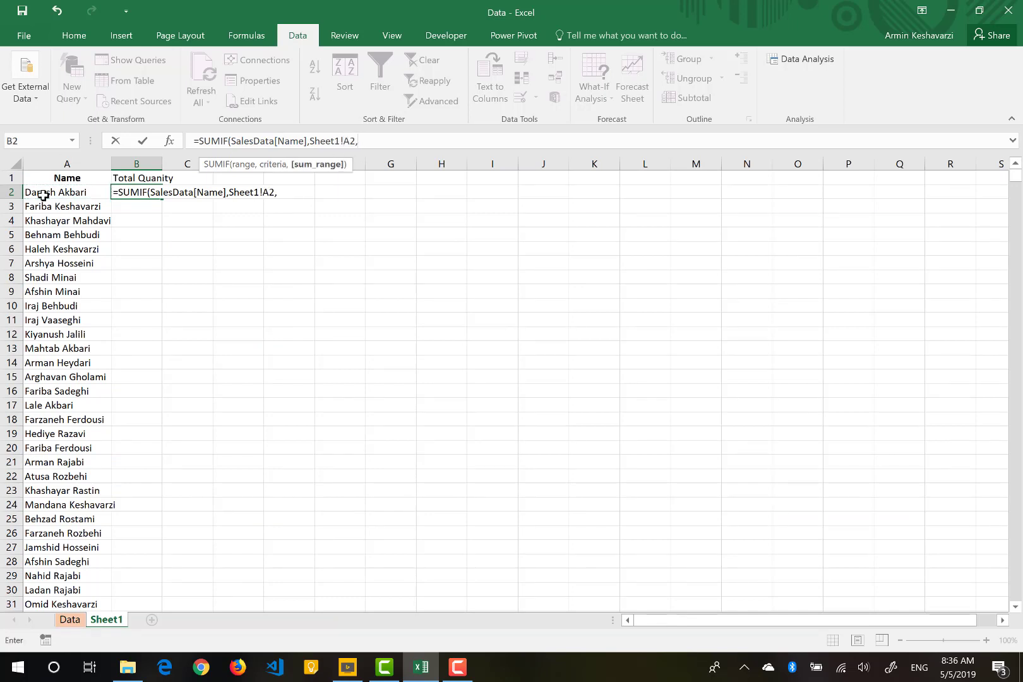
{"action": "left_click", "coordinate": [70, 620]}
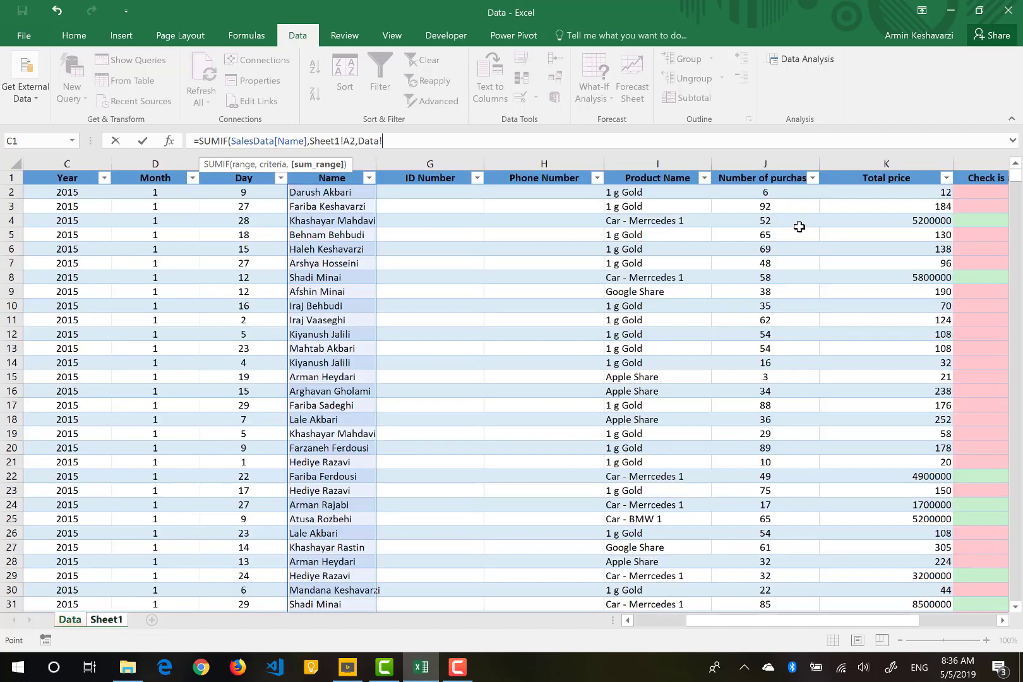
{"action": "left_click", "coordinate": [766, 177]}
{"action": "type", "text": ")"}
{"action": "key", "text": "Return"}
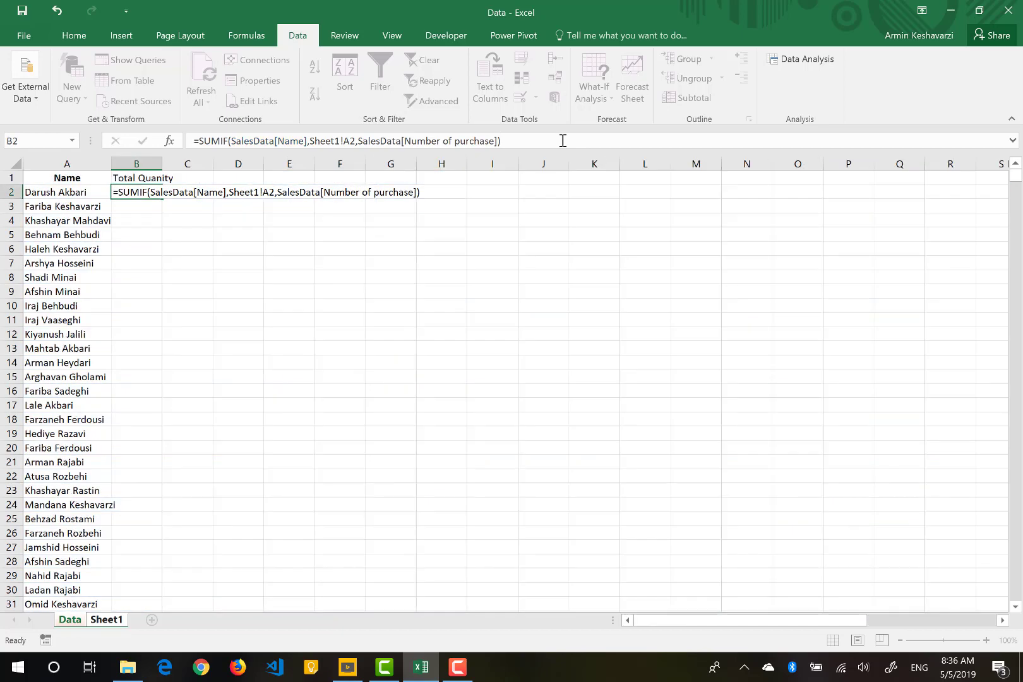
- Fit column B's width to its header and fill the B2 formula down alongside all the names
{"action": "left_click", "coordinate": [139, 189]}
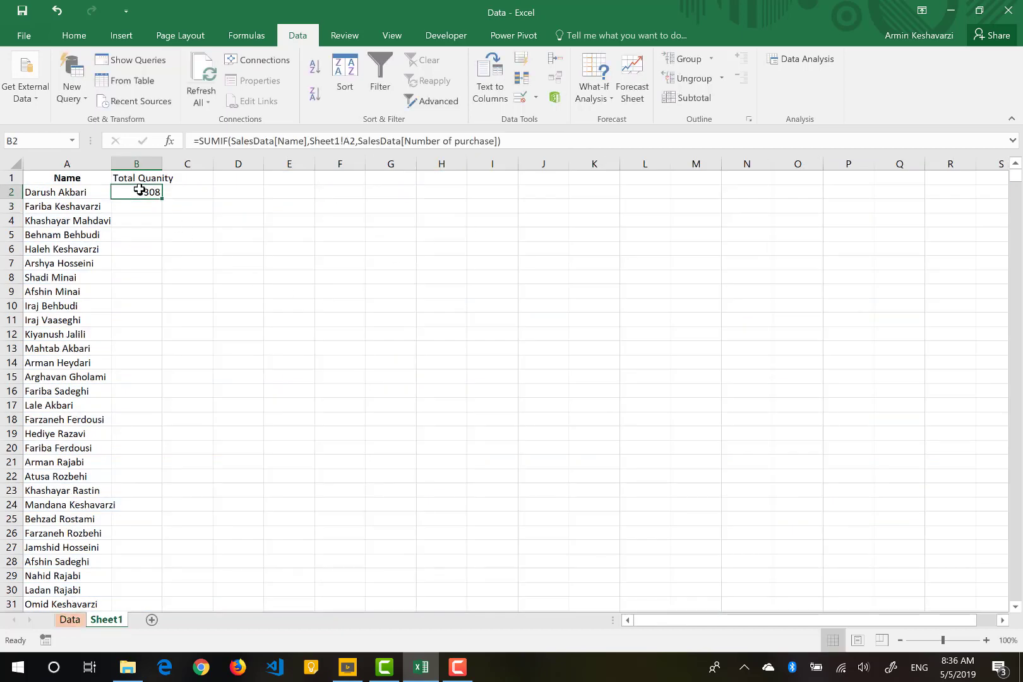
{"action": "double_click", "coordinate": [163, 158]}
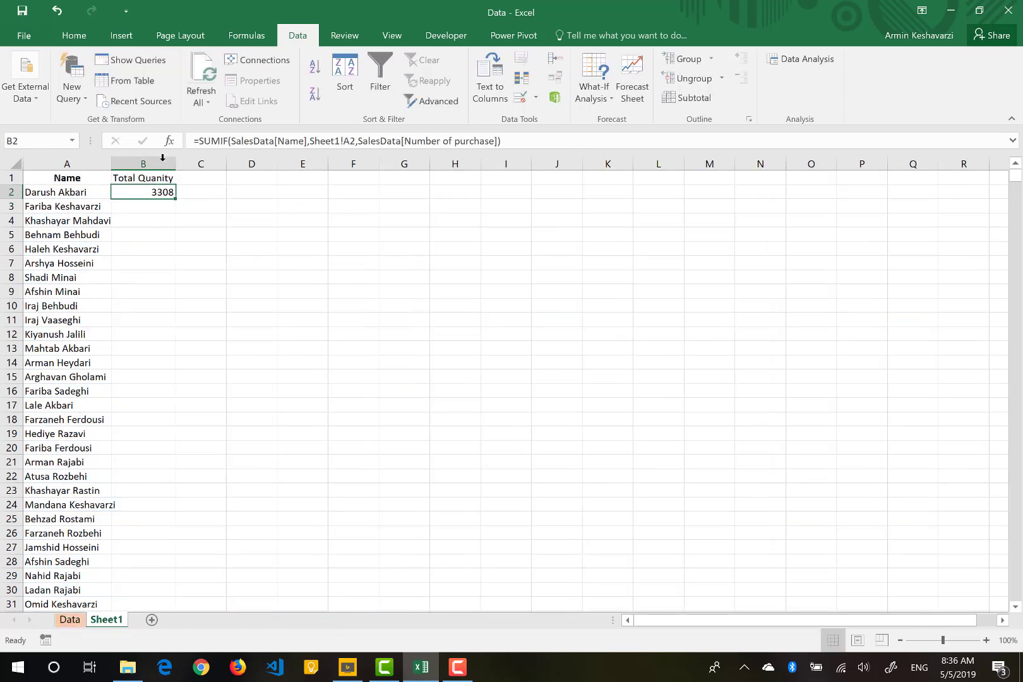
{"action": "double_click", "coordinate": [176, 198]}
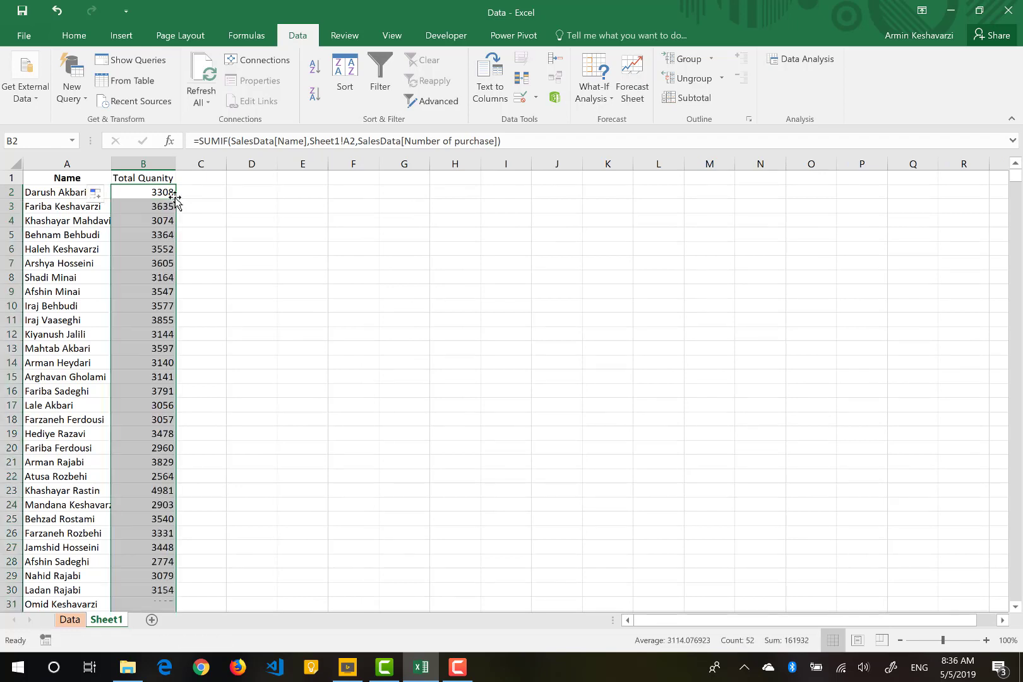
{"action": "scroll", "coordinate": [119, 391], "scroll_direction": "down", "scroll_amount": 20}
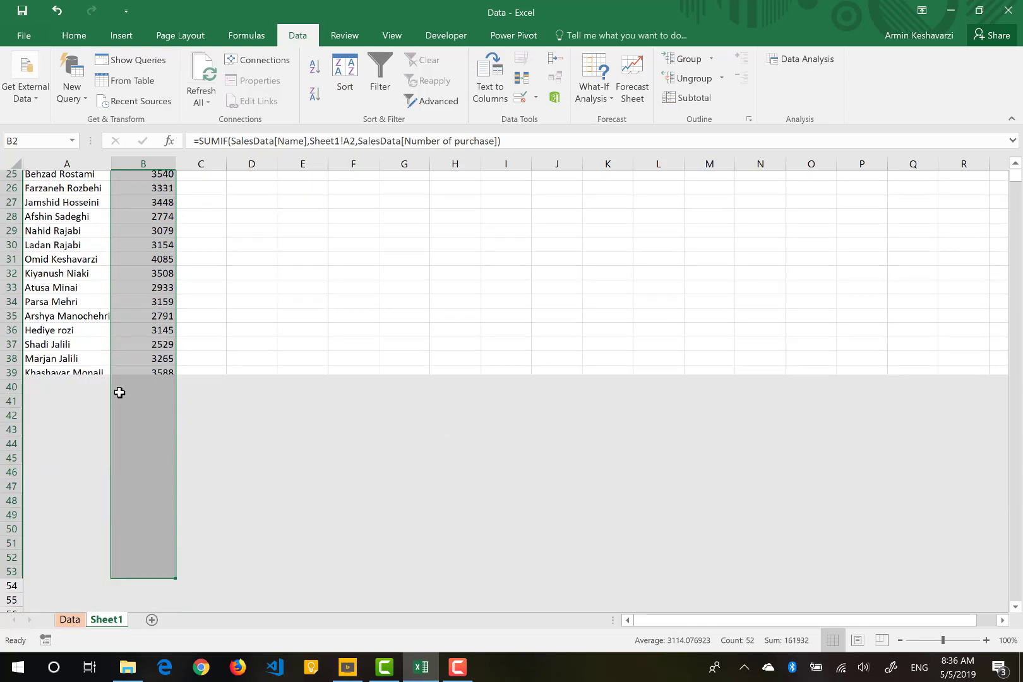
{"action": "scroll", "coordinate": [119, 392], "scroll_direction": "up", "scroll_amount": 9}
{"action": "scroll", "coordinate": [119, 393], "scroll_direction": "up", "scroll_amount": 14}
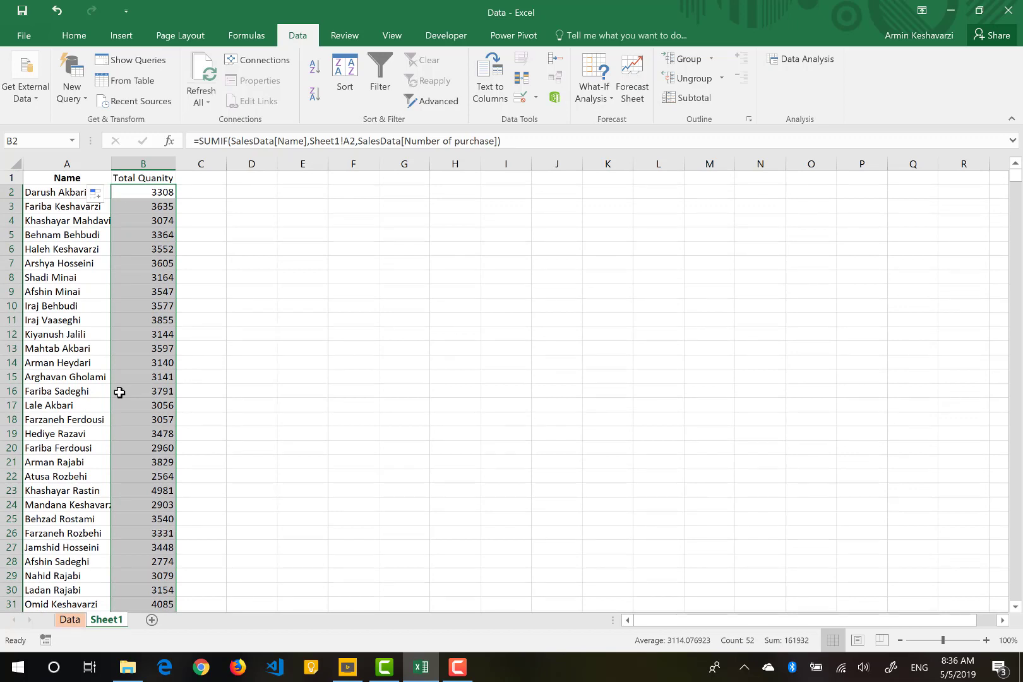
- Insert a column chart of Total Quanity per name on Sheet1
{"action": "left_click", "coordinate": [209, 221]}
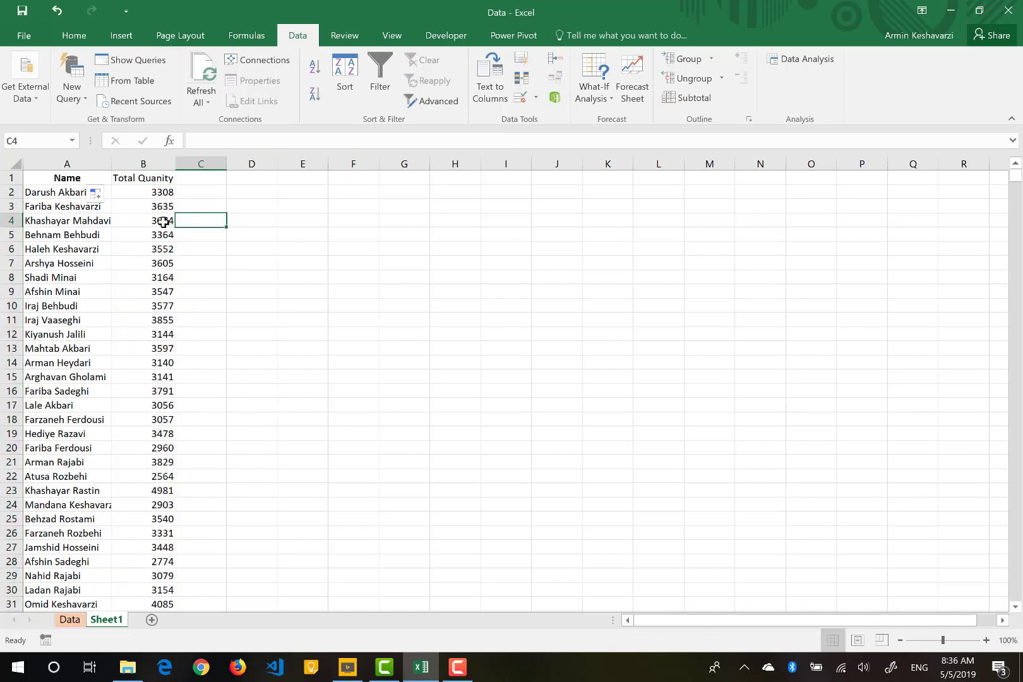
{"action": "left_click", "coordinate": [123, 37]}
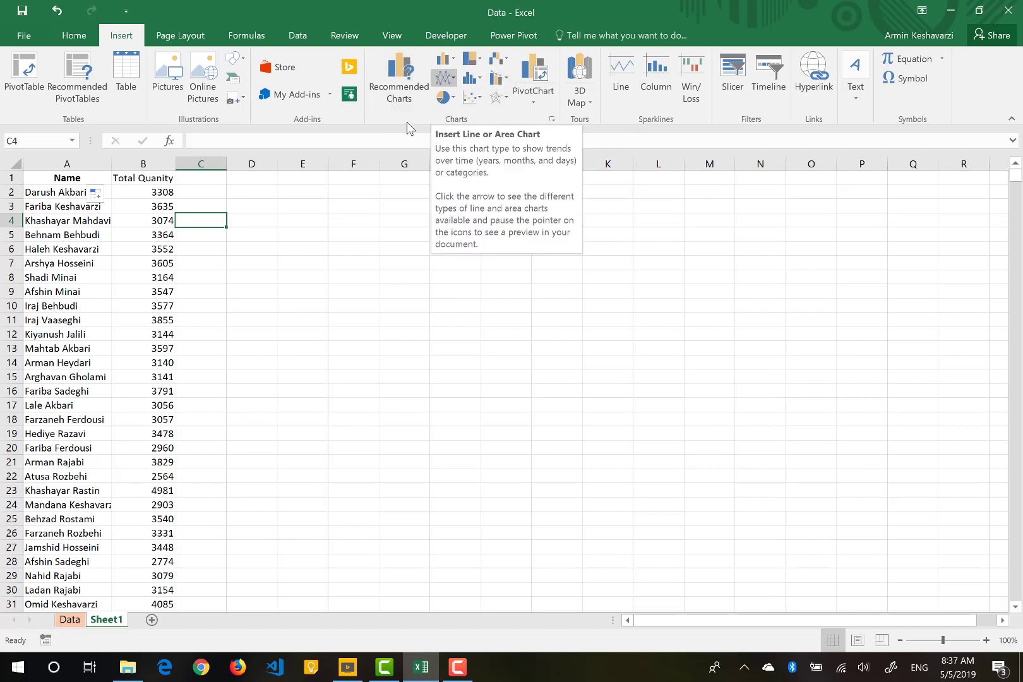
{"action": "left_click", "coordinate": [445, 71]}
{"action": "left_click", "coordinate": [452, 117]}
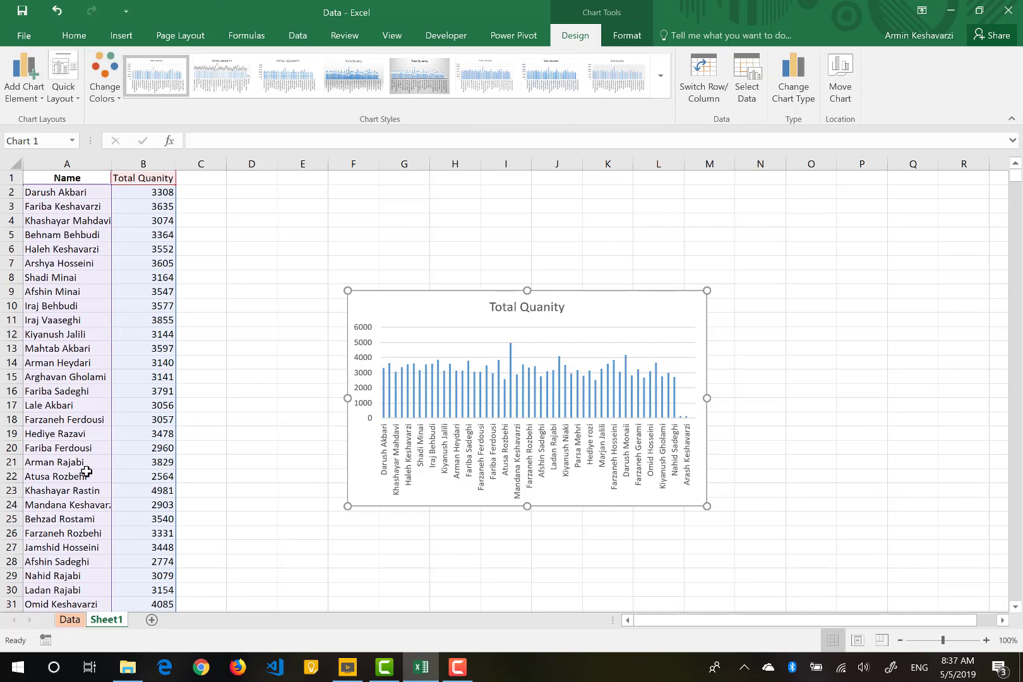
- Try inserting a 2-D clustered column chart from the Data sheet's whole sales table, undo it and return to Sheet1
{"action": "left_click", "coordinate": [69, 620]}
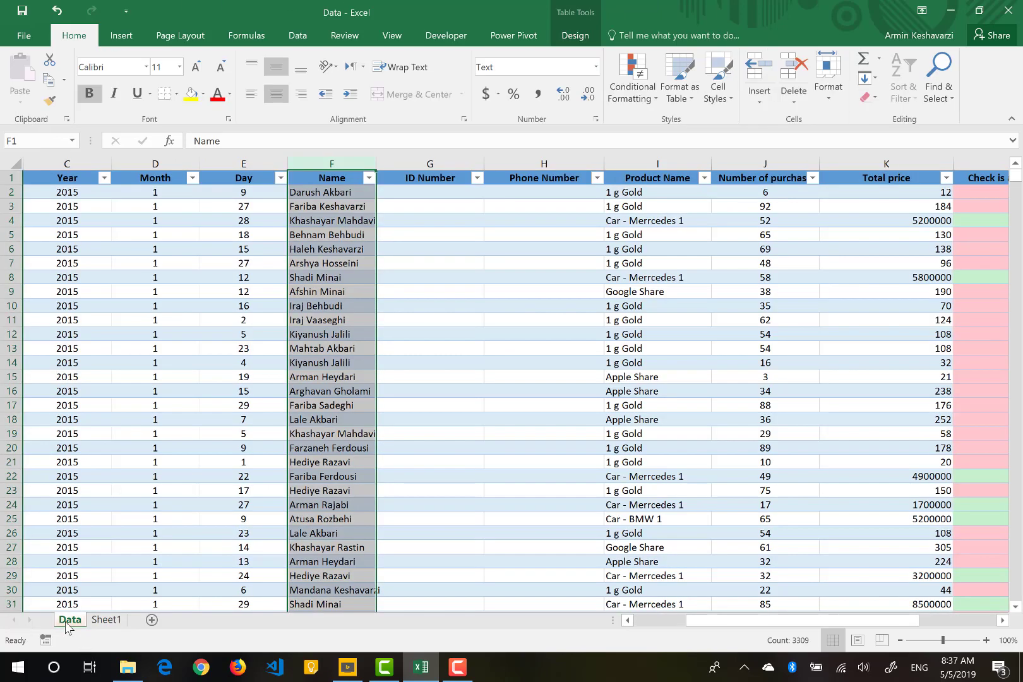
{"action": "left_click", "coordinate": [411, 250]}
{"action": "left_click", "coordinate": [365, 250]}
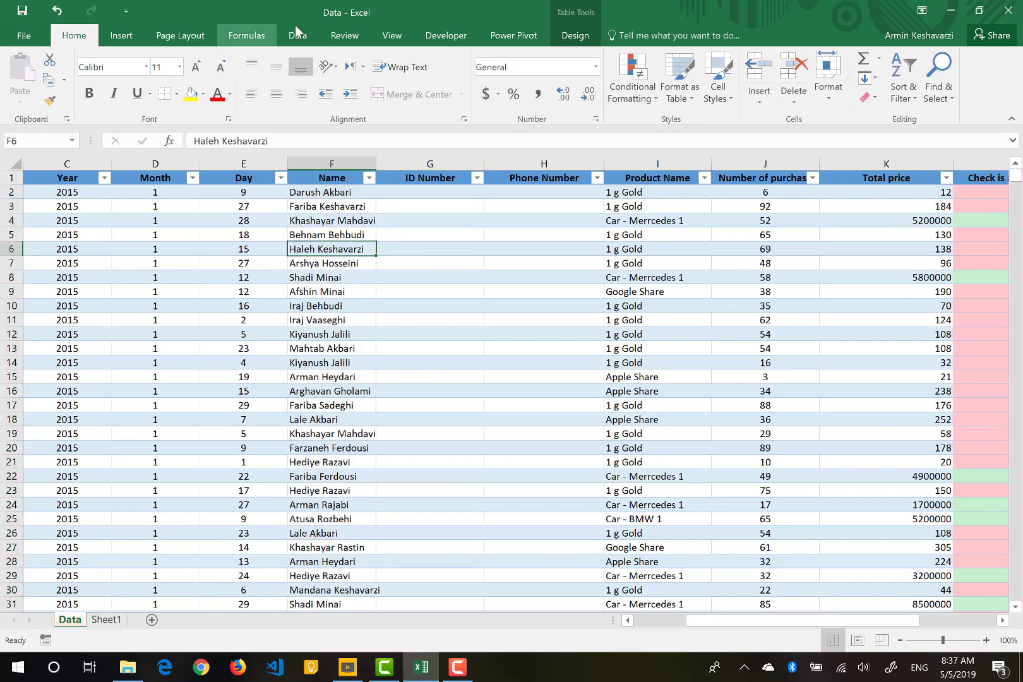
{"action": "left_click", "coordinate": [121, 37]}
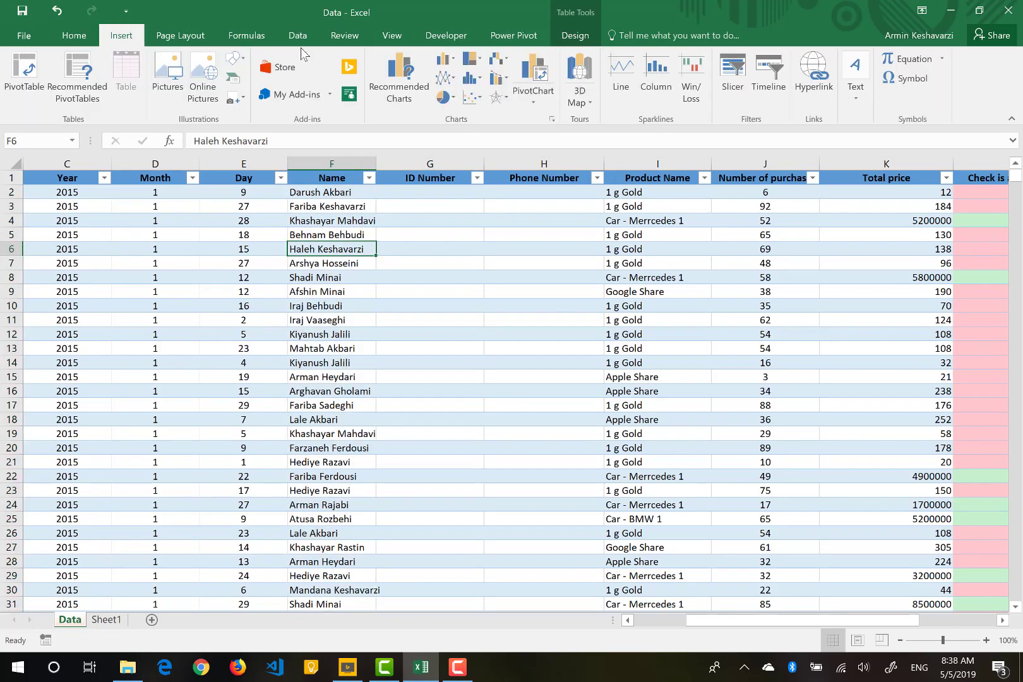
{"action": "left_click", "coordinate": [444, 59]}
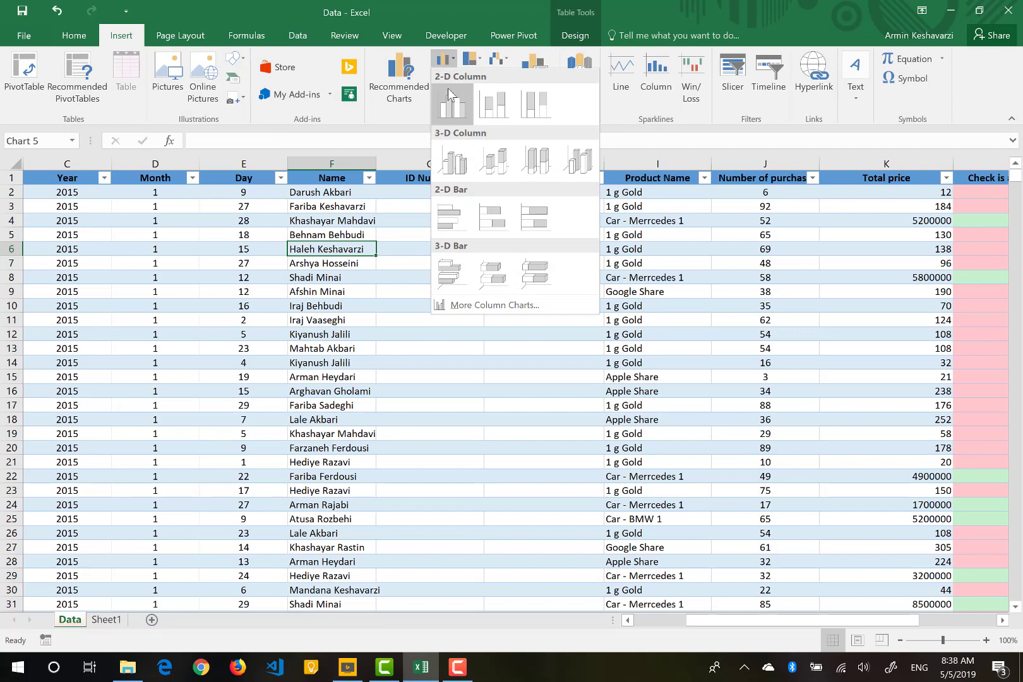
{"action": "left_click", "coordinate": [449, 93]}
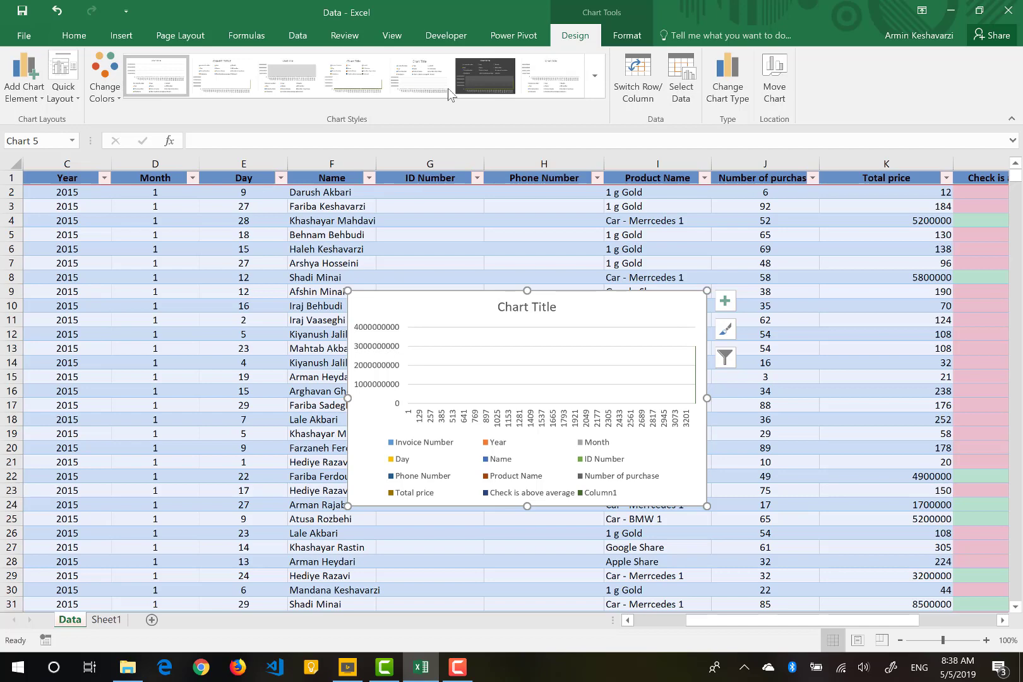
{"action": "key", "text": "ctrl+z"}
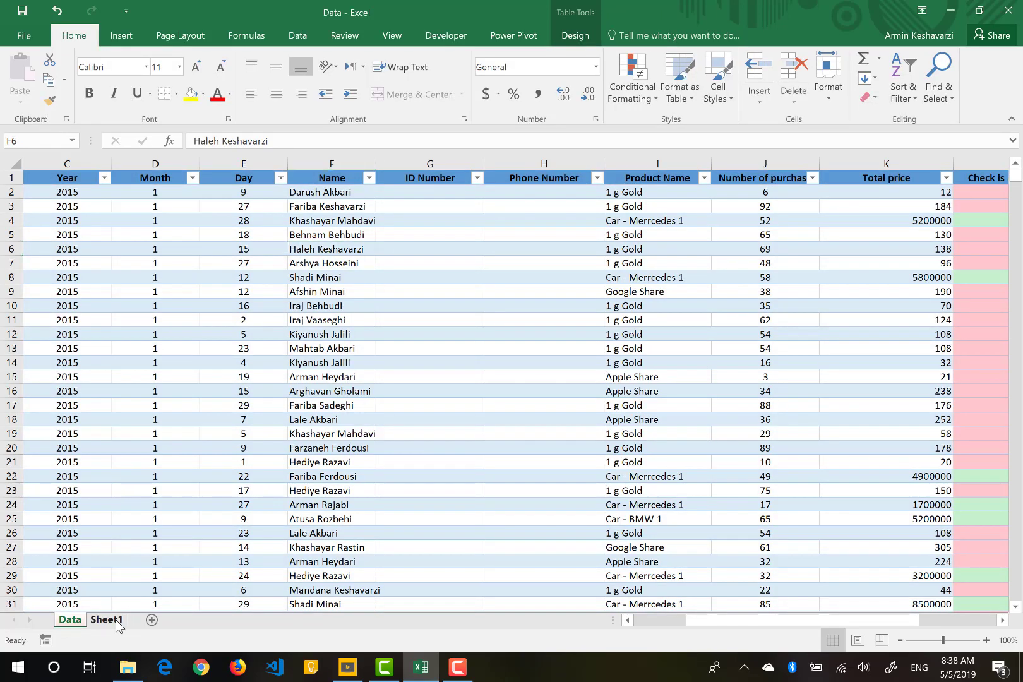
{"action": "left_click", "coordinate": [115, 620]}
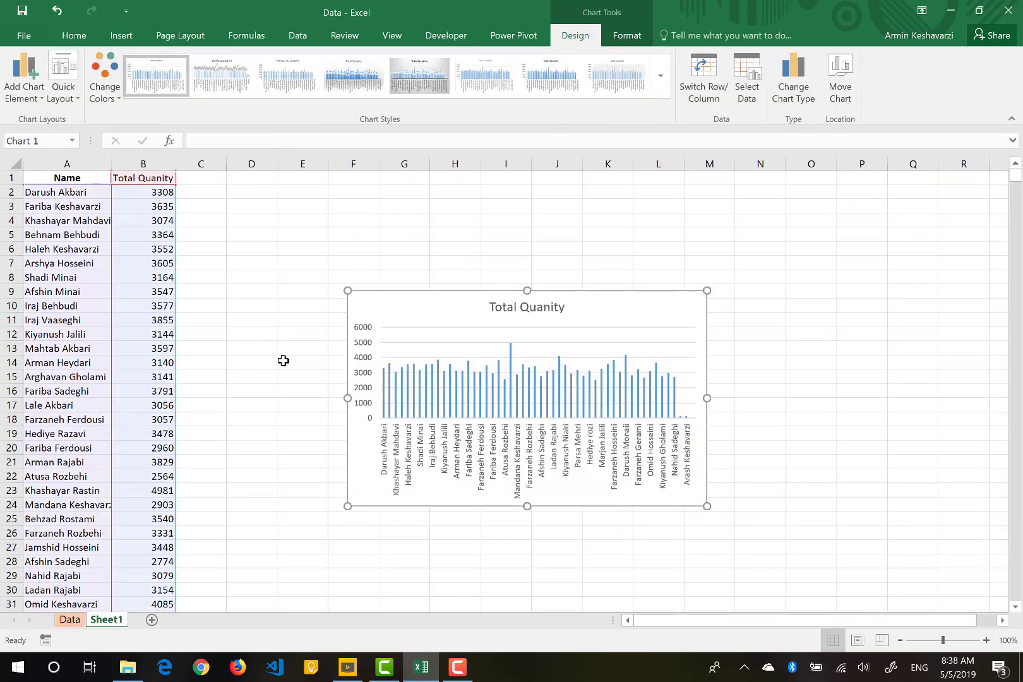
- Delete the Total Quanity series from the Sheet1 chart and move the blank chart up, closer to the summary columns
{"action": "scroll", "coordinate": [153, 346], "scroll_direction": "down", "scroll_amount": 13}
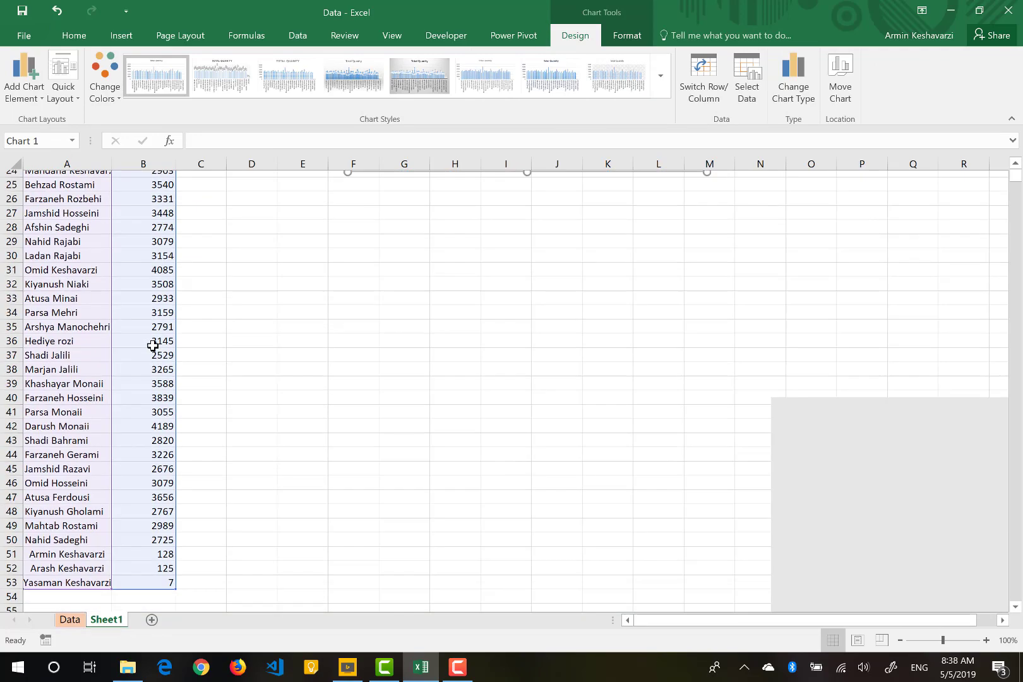
{"action": "scroll", "coordinate": [153, 346], "scroll_direction": "up", "scroll_amount": 13}
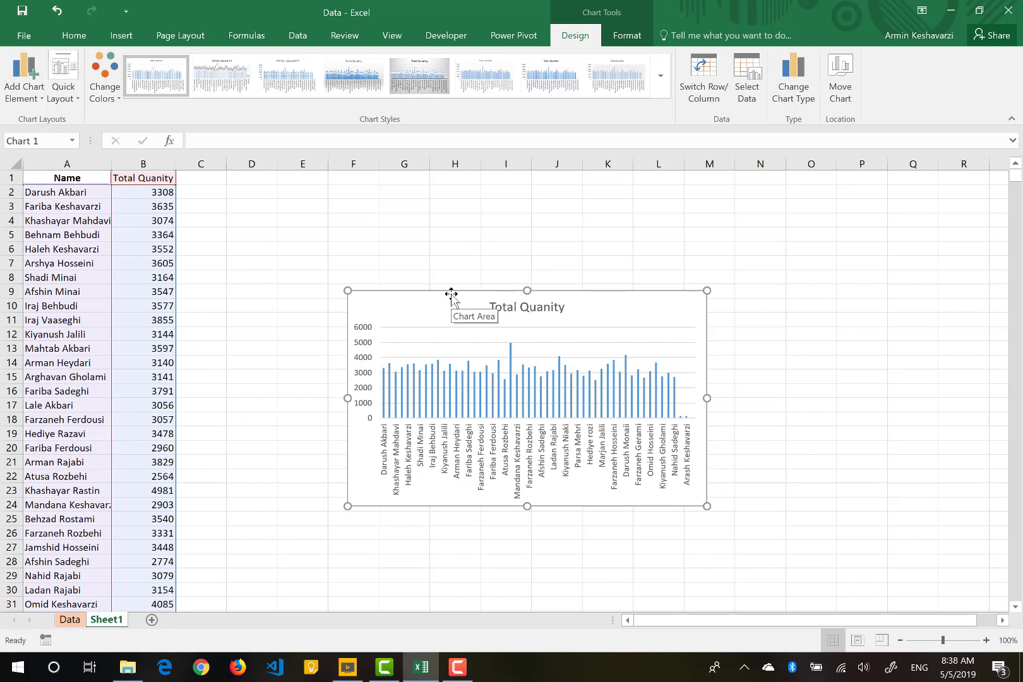
{"action": "left_click", "coordinate": [389, 398]}
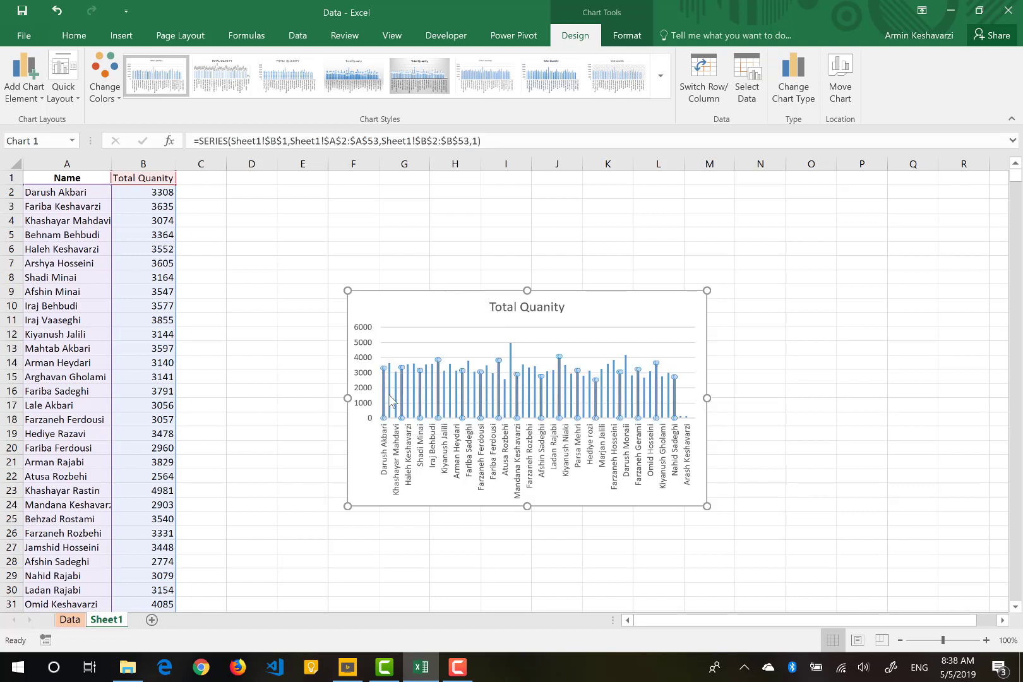
{"action": "key", "text": "Delete"}
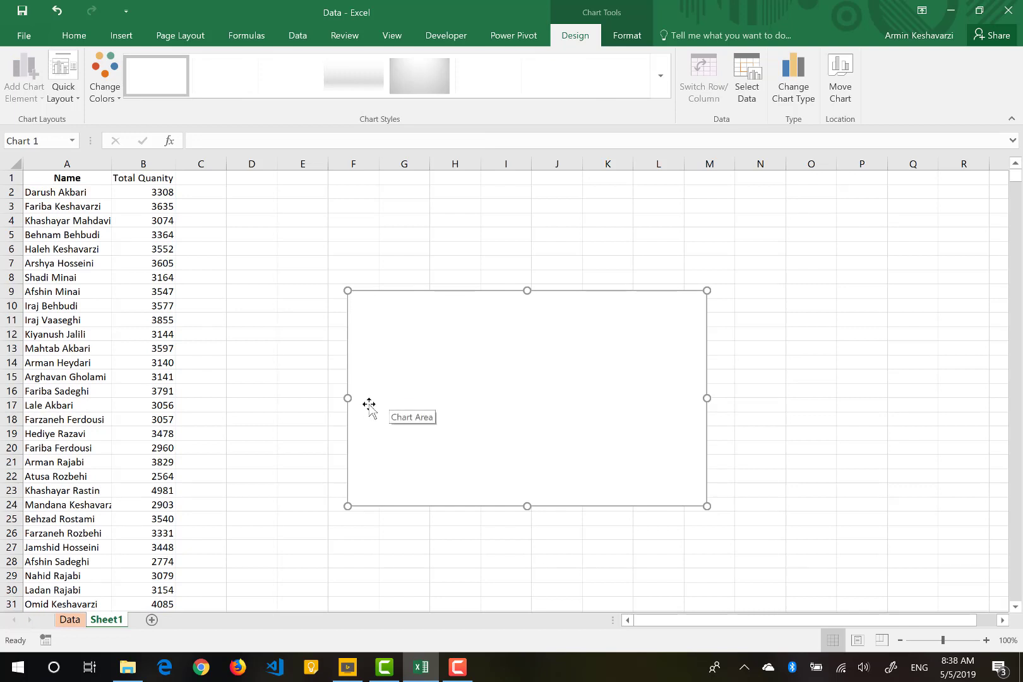
{"action": "left_click_drag", "start_coordinate": [434, 294], "coordinate": [377, 233]}
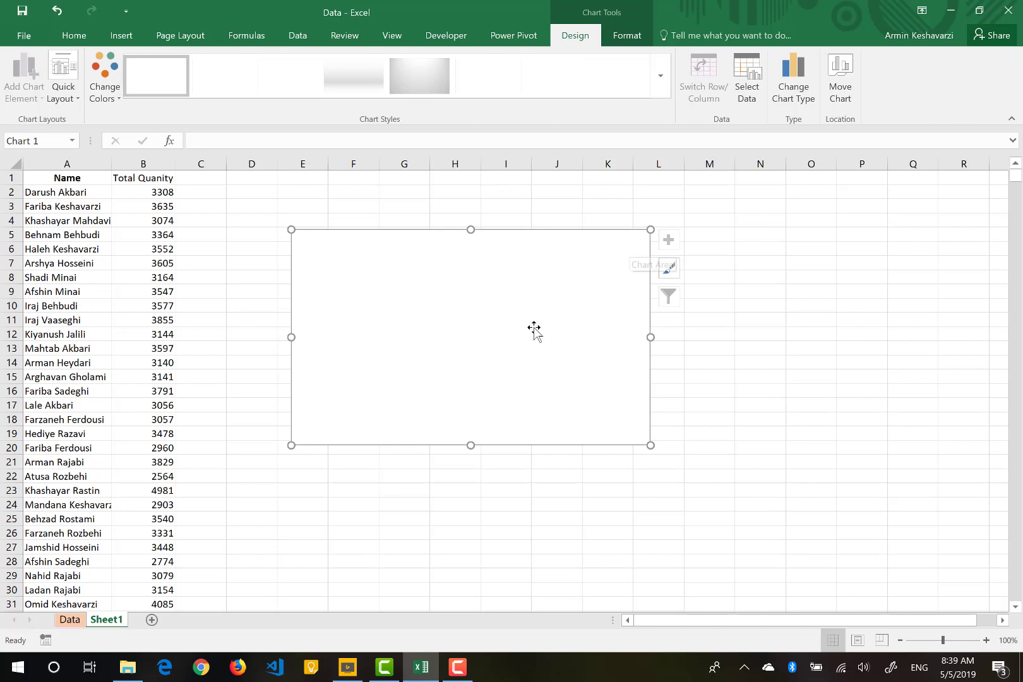
- Open the blank chart's Select Data Source settings and start adding a new series
{"action": "left_click", "coordinate": [634, 37]}
{"action": "left_click", "coordinate": [593, 38]}
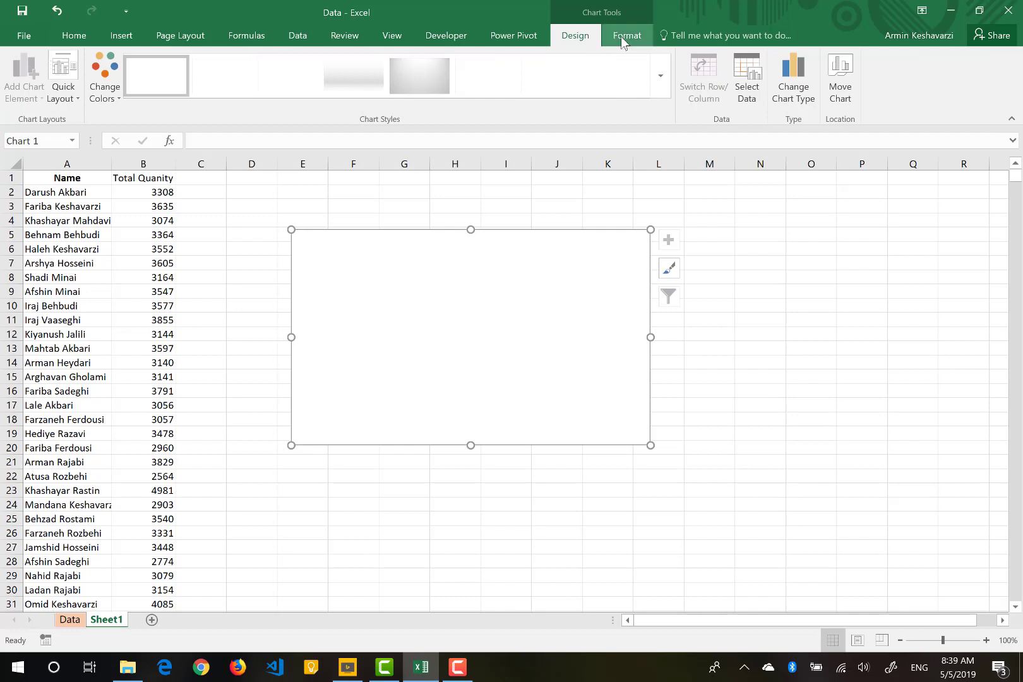
{"action": "left_click", "coordinate": [620, 37]}
{"action": "left_click", "coordinate": [582, 36]}
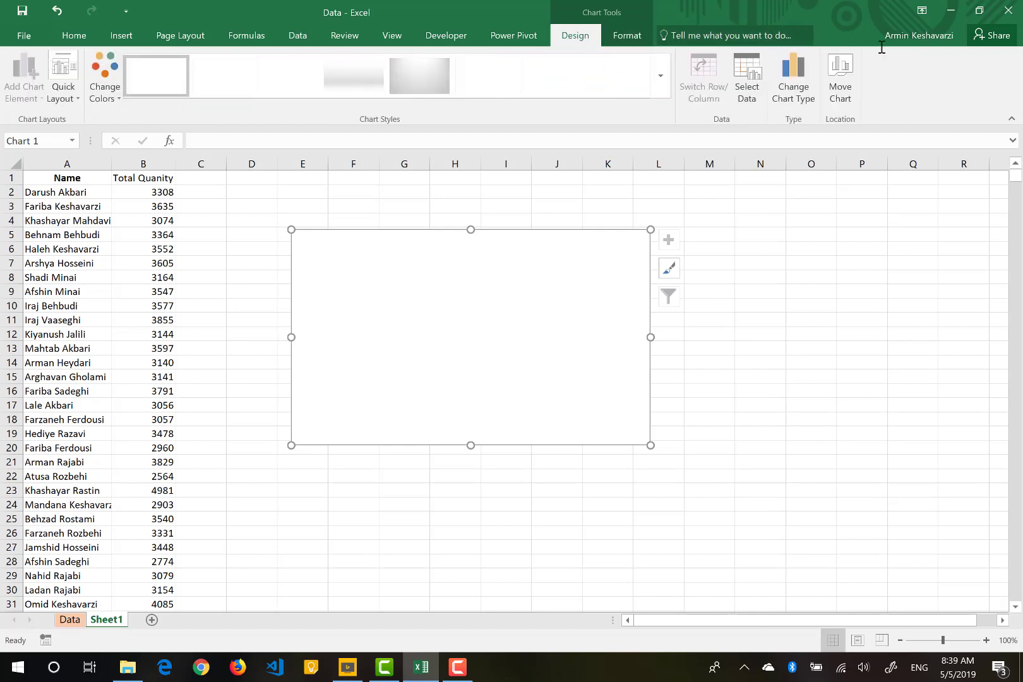
{"action": "left_click", "coordinate": [757, 81]}
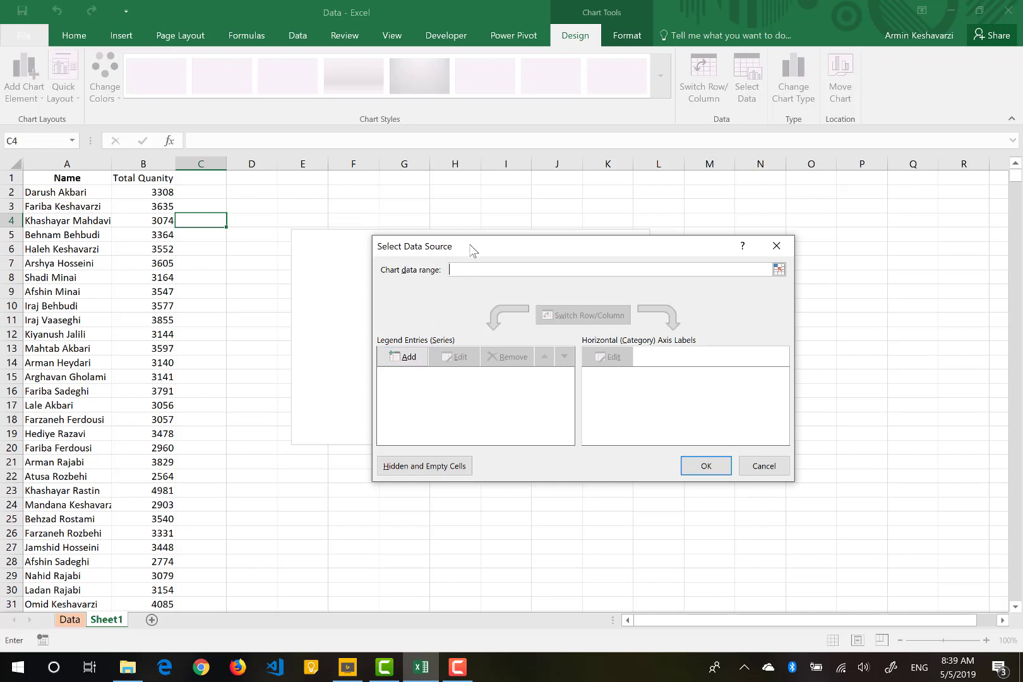
{"action": "left_click_drag", "start_coordinate": [470, 250], "coordinate": [575, 251]}
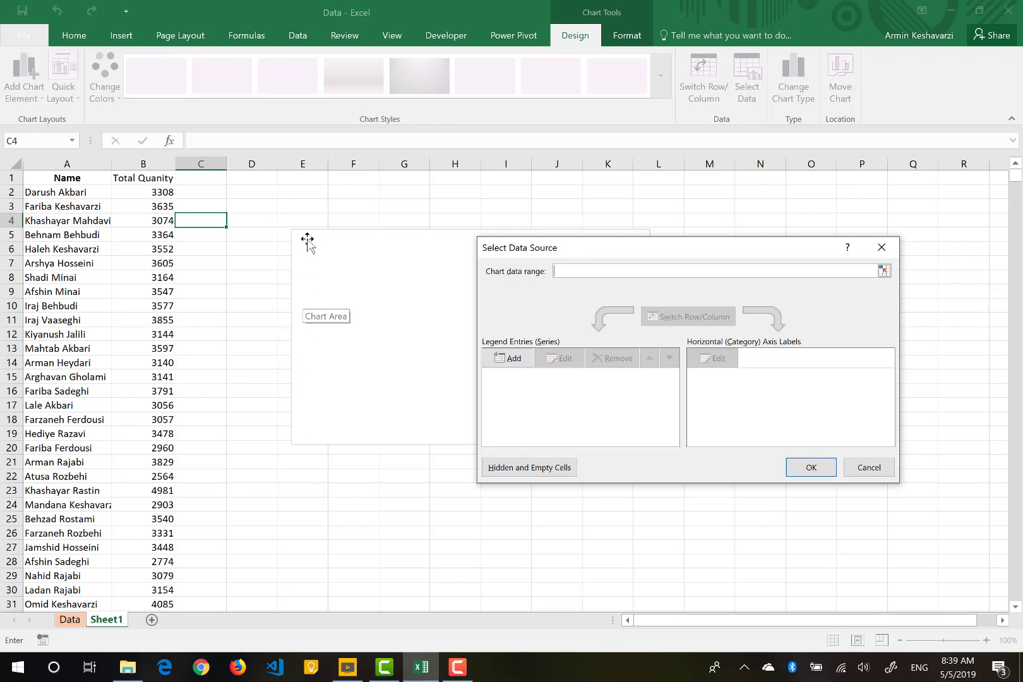
{"action": "left_click", "coordinate": [503, 363]}
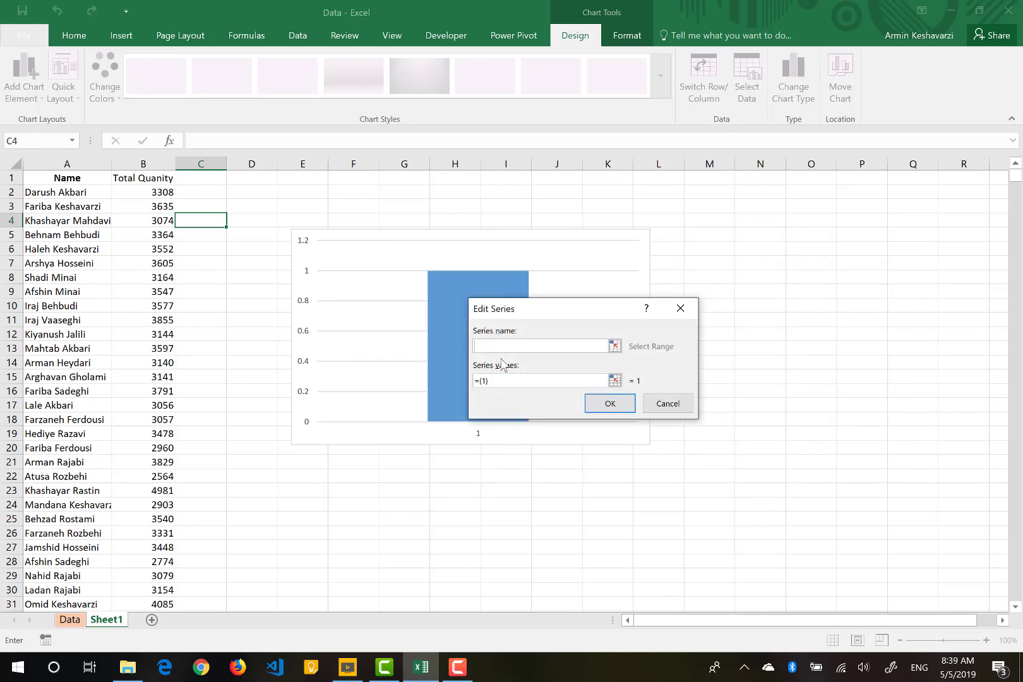
- Try a typed customer name label for the new series, replacing it with a reference to header cell A1 as the series name
{"action": "left_click", "coordinate": [95, 179]}
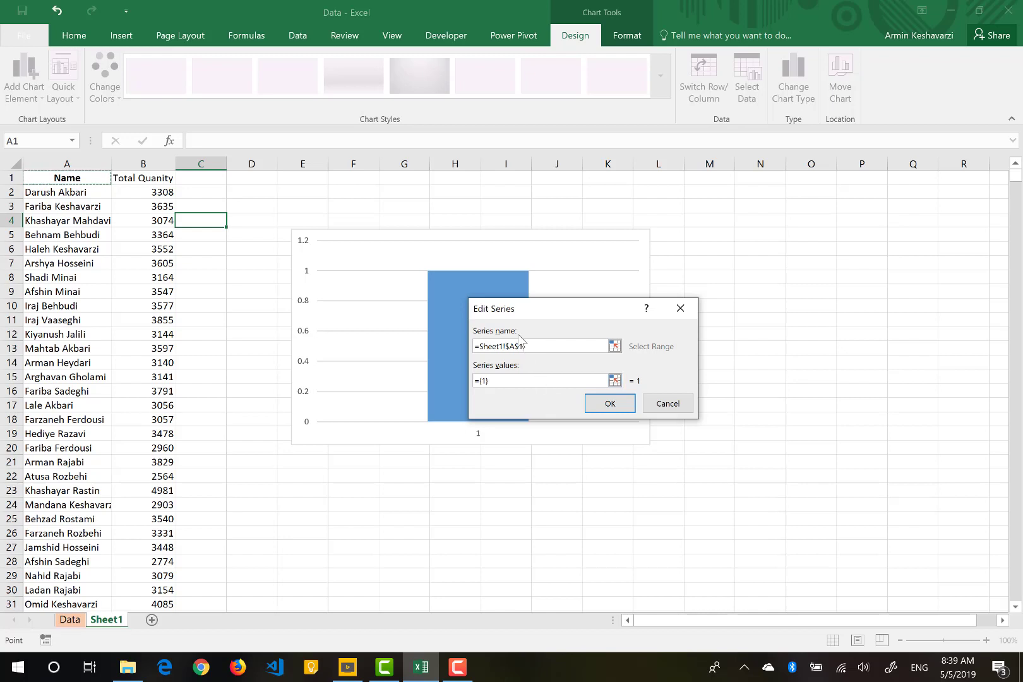
{"action": "left_click_drag", "start_coordinate": [522, 345], "coordinate": [481, 351]}
{"action": "key", "text": "BackSpace"}
{"action": "type", "text": "C"}
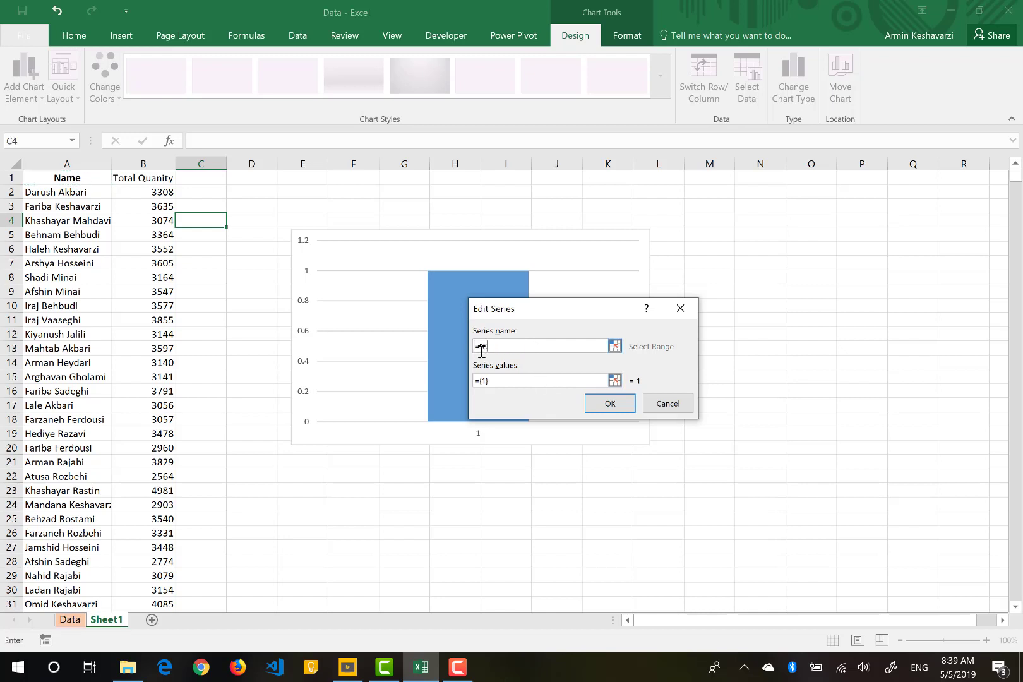
{"action": "type", "text": "ustomr NAme"}
{"action": "key", "text": "BackSpace"}
{"action": "key", "text": "BackSpace"}
{"action": "key", "text": "BackSpace"}
{"action": "type", "text": "am"}
{"action": "key", "text": "BackSpace"}
{"action": "key", "text": "BackSpace"}
{"action": "key", "text": "BackSpace"}
{"action": "key", "text": "BackSpace"}
{"action": "key", "text": "BackSpace"}
{"action": "key", "text": "BackSpace"}
{"action": "key", "text": "BackSpace"}
{"action": "key", "text": "BackSpace"}
{"action": "left_click", "coordinate": [93, 179]}
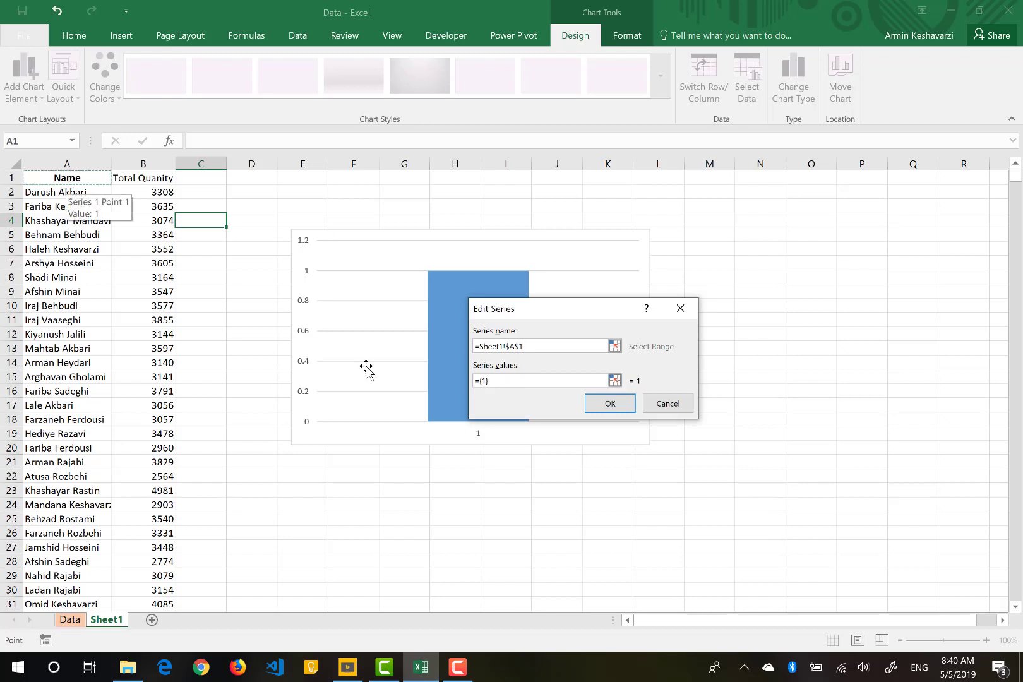
- Set the new series' values to Sheet1 range B2:B53
{"action": "left_click", "coordinate": [504, 382]}
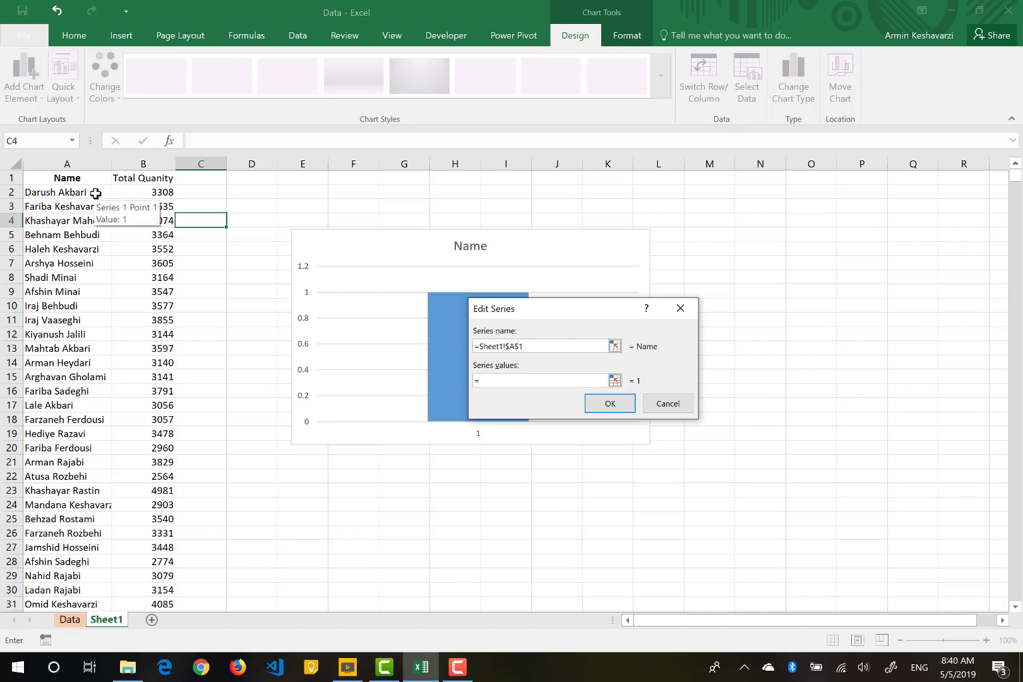
{"action": "key", "text": "BackSpace"}
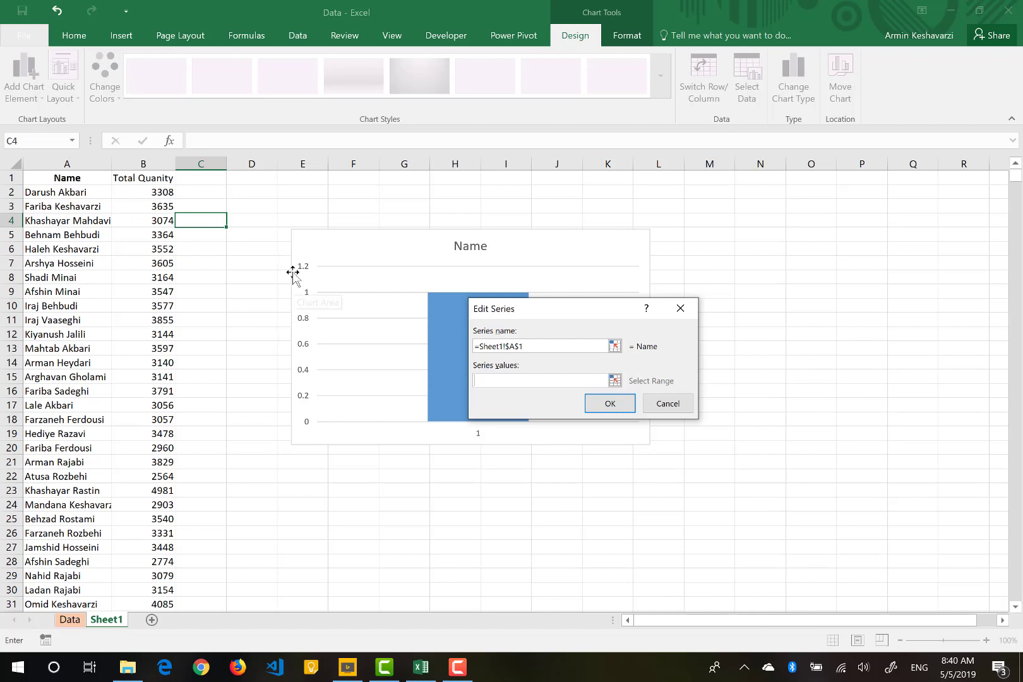
{"action": "left_click", "coordinate": [145, 196]}
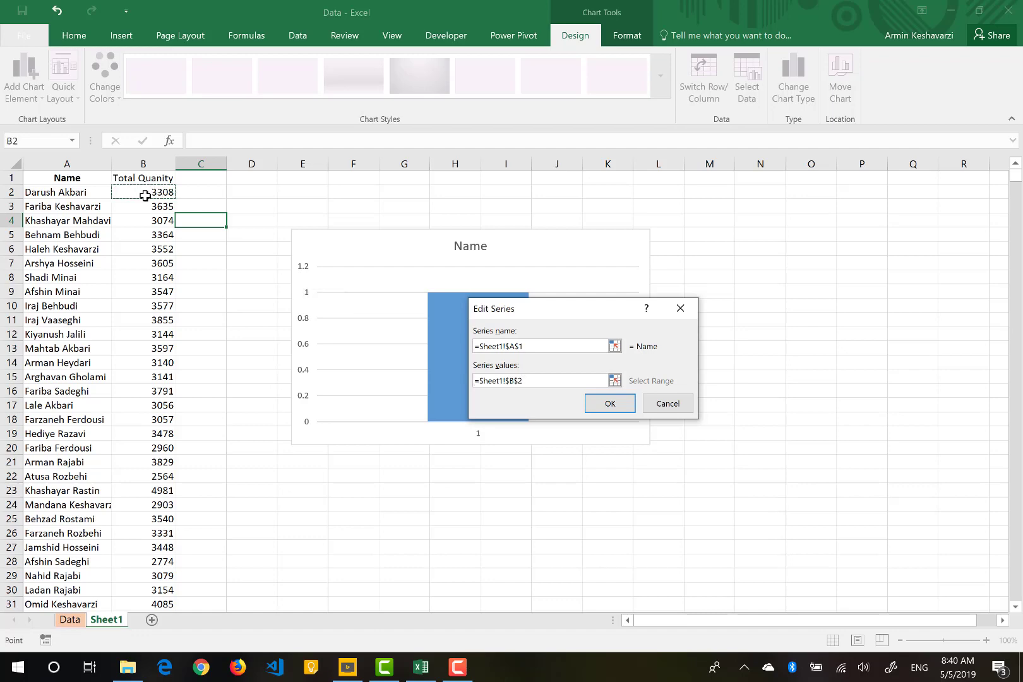
{"action": "key", "text": "ctrl+shift+Down"}
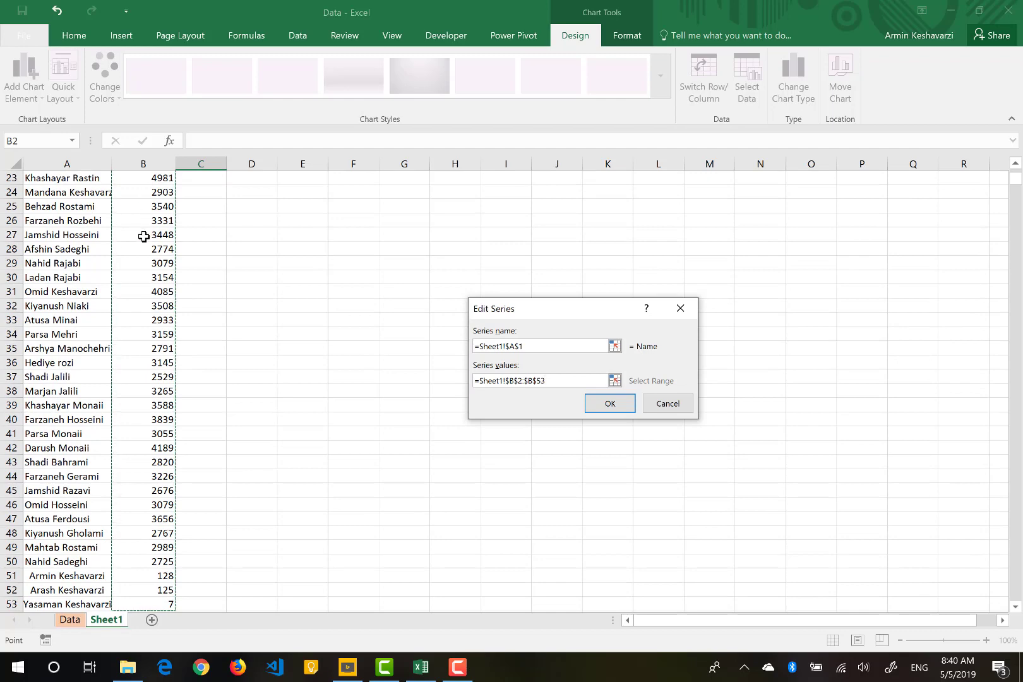
{"action": "scroll", "coordinate": [147, 214], "scroll_direction": "up", "scroll_amount": 7}
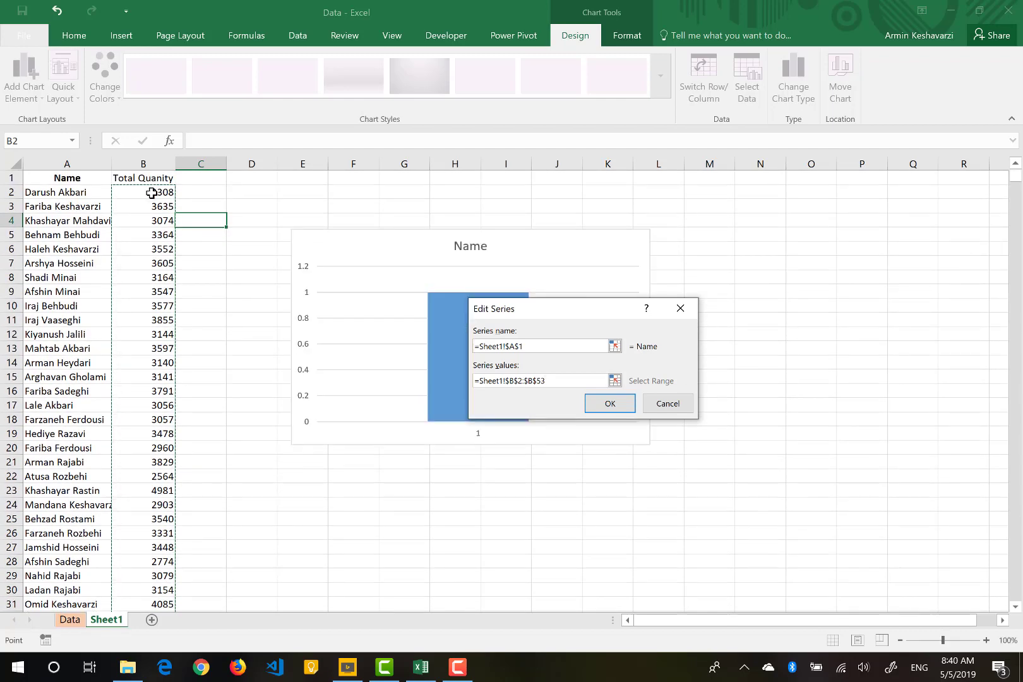
{"action": "left_click_drag", "start_coordinate": [151, 192], "coordinate": [151, 595]}
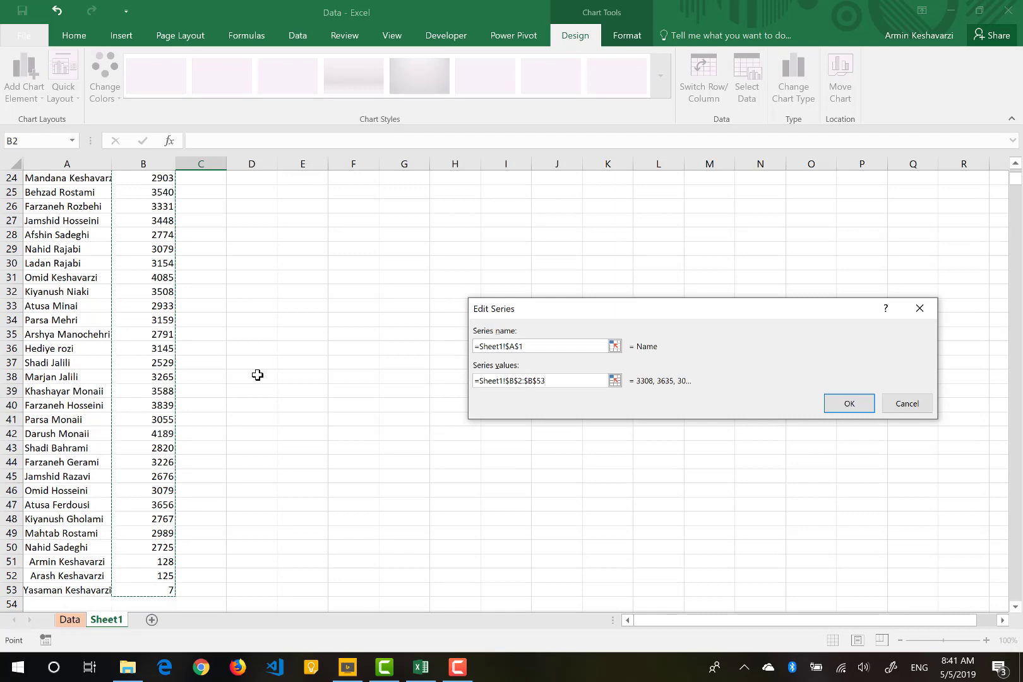
{"action": "scroll", "coordinate": [258, 377], "scroll_direction": "up", "scroll_amount": 1}
{"action": "scroll", "coordinate": [267, 349], "scroll_direction": "up", "scroll_amount": 7}
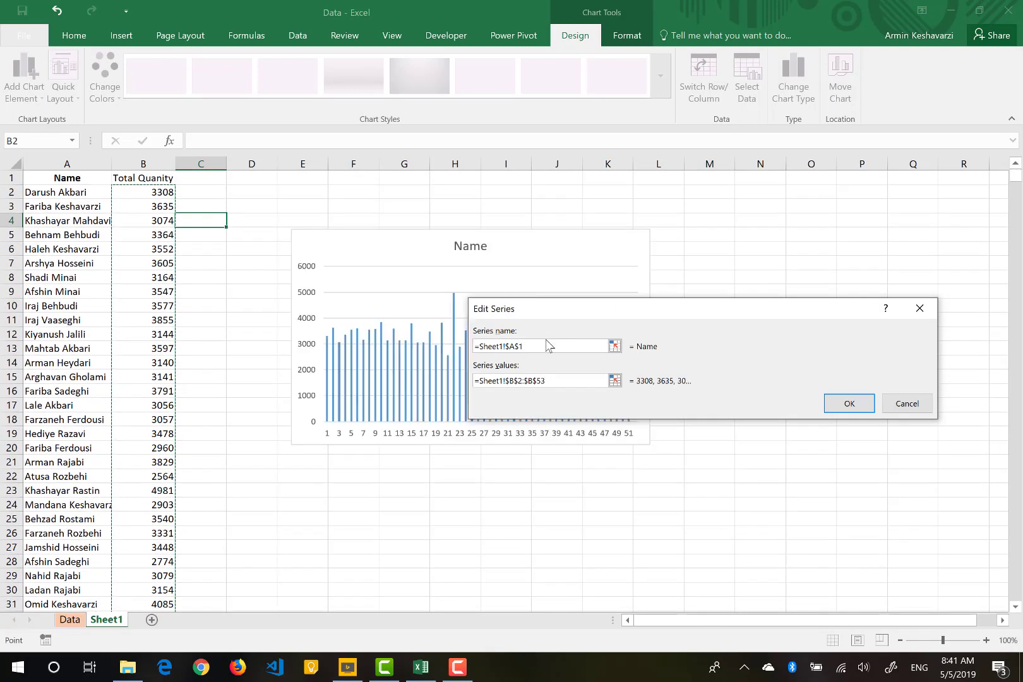
- Change the series name to the Total Quanity header in Sheet1 cell B1 and accept the series
{"action": "left_click", "coordinate": [547, 349]}
{"action": "key", "text": "BackSpace"}
{"action": "key", "text": "BackSpace"}
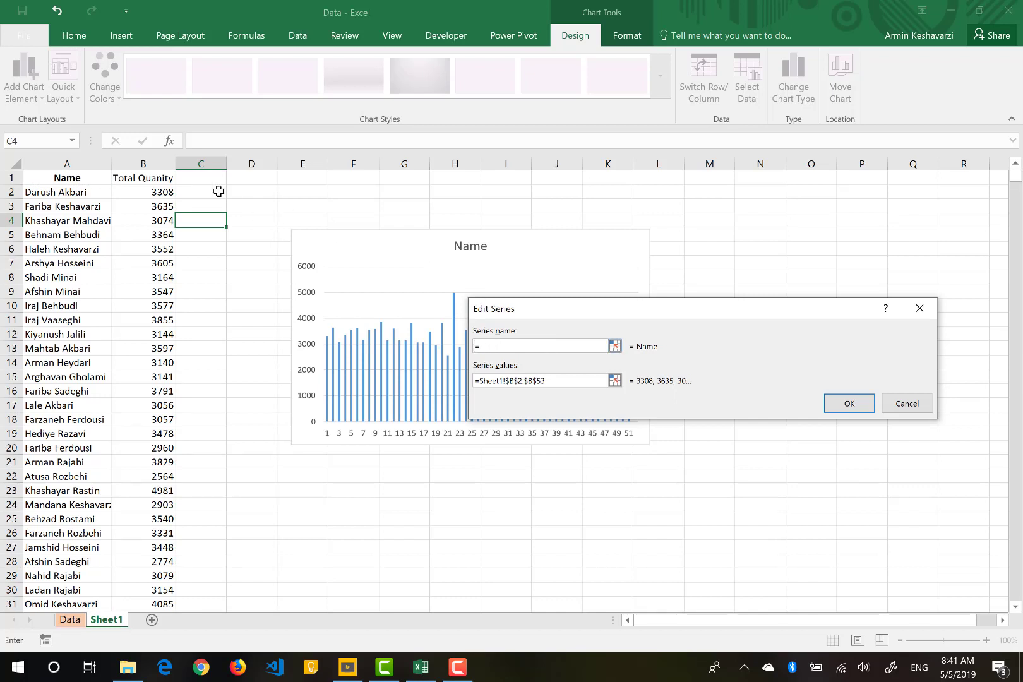
{"action": "left_click", "coordinate": [140, 178]}
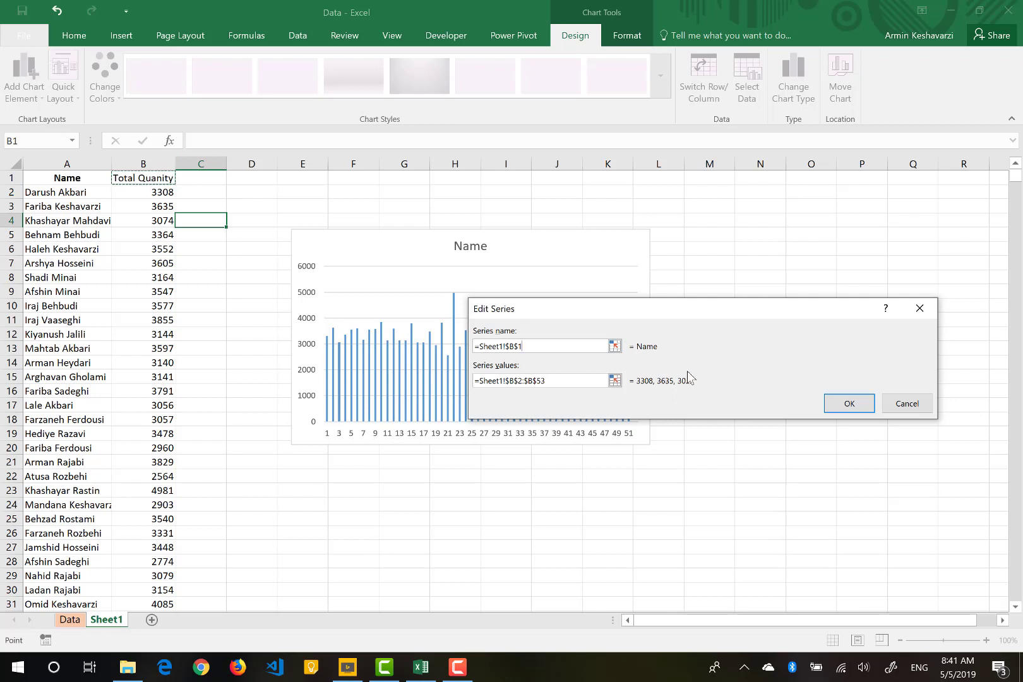
{"action": "left_click", "coordinate": [849, 404]}
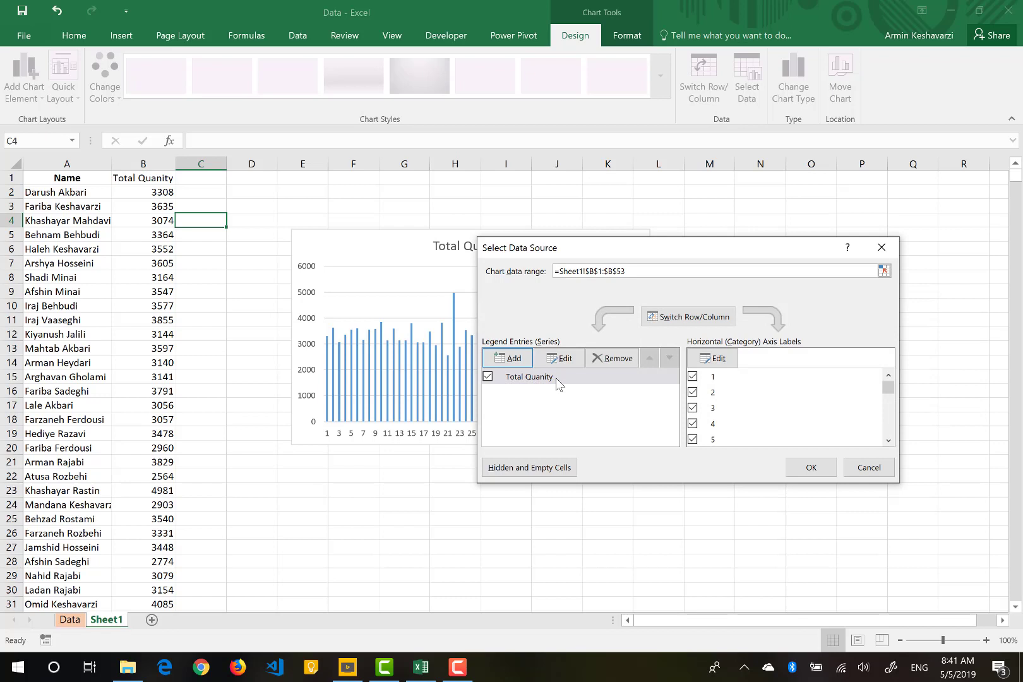
- Set the chart's horizontal axis labels to the customer names in Sheet1 range A2:A53
{"action": "left_click_drag", "start_coordinate": [646, 247], "coordinate": [760, 228]}
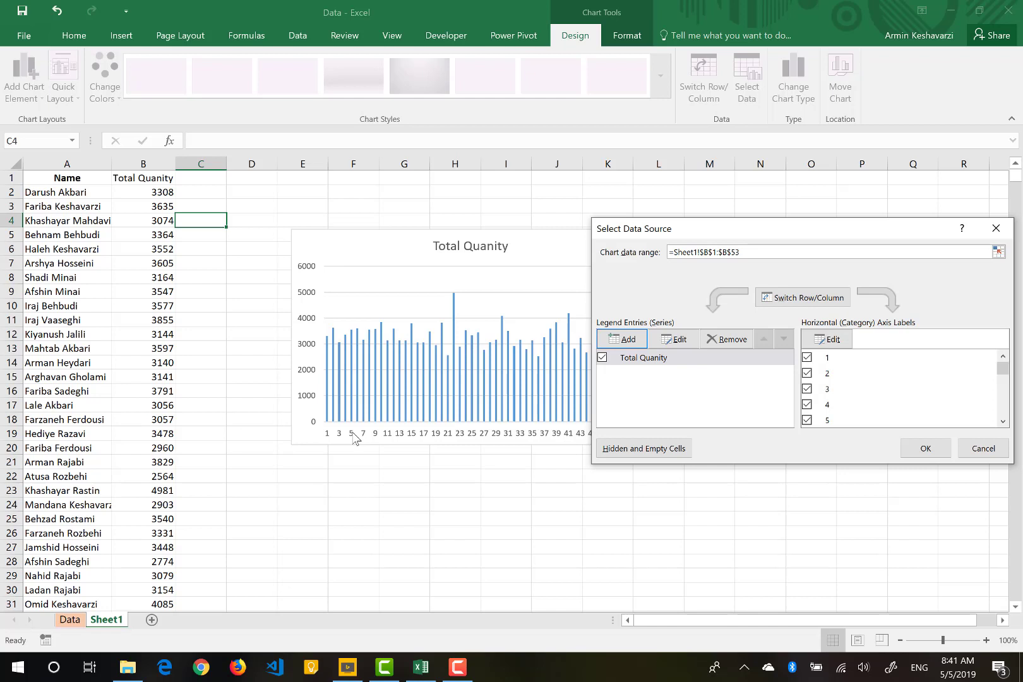
{"action": "left_click", "coordinate": [833, 340]}
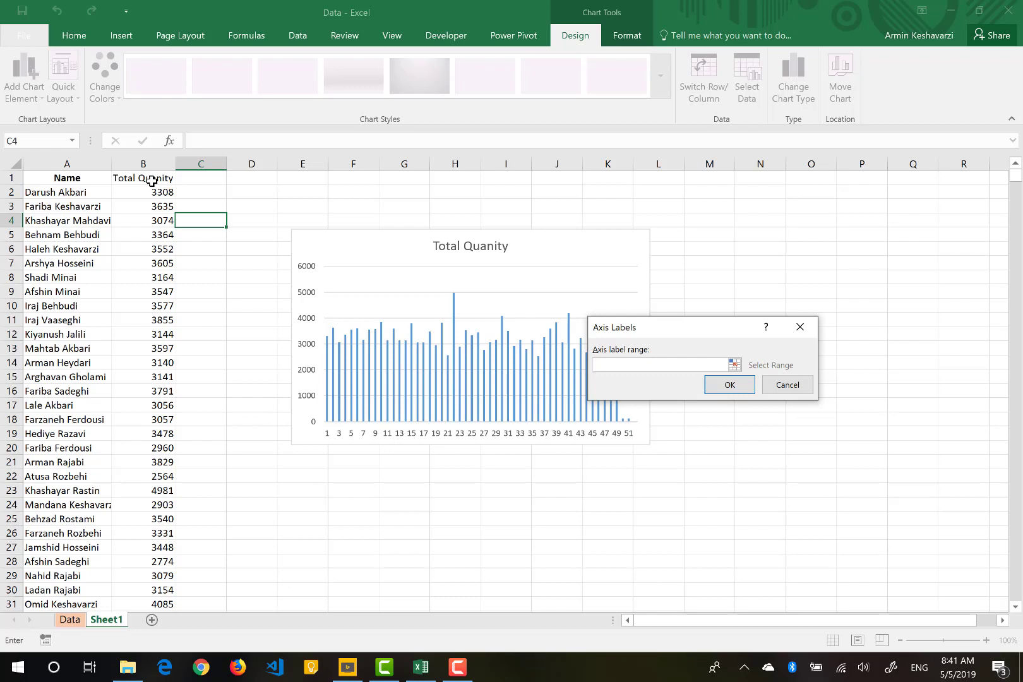
{"action": "left_click", "coordinate": [65, 191]}
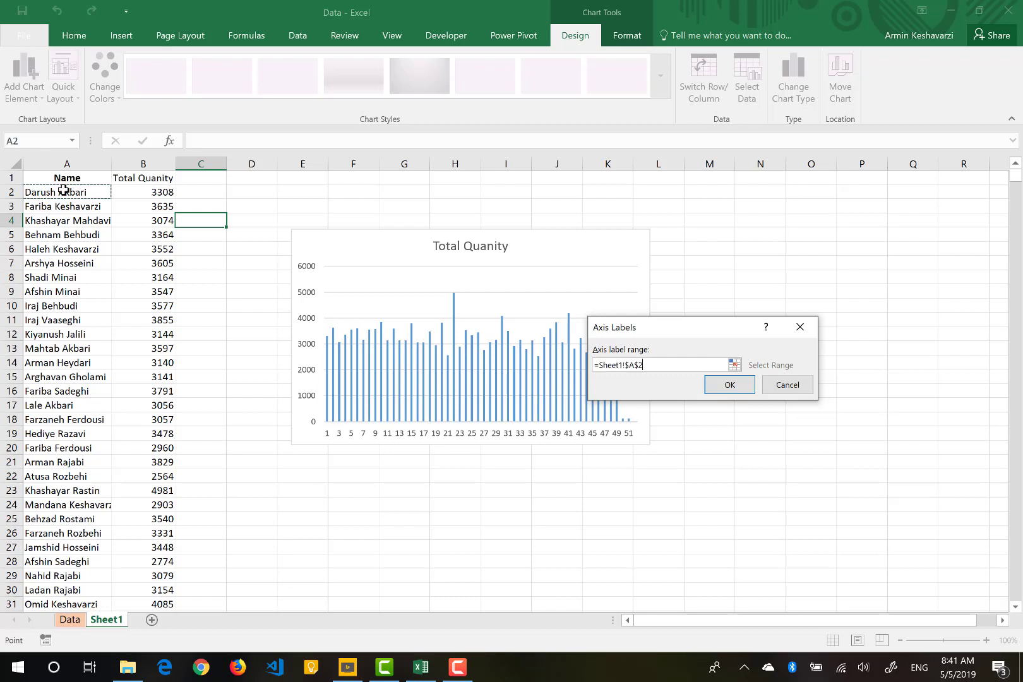
{"action": "left_click_drag", "start_coordinate": [65, 192], "coordinate": [84, 590]}
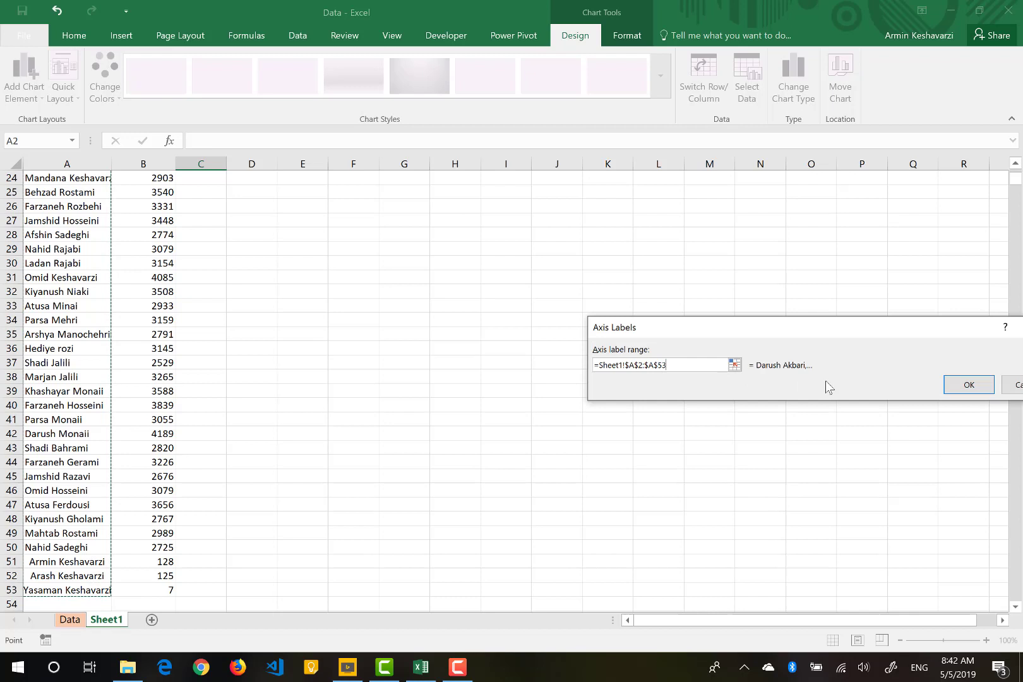
{"action": "left_click", "coordinate": [989, 391]}
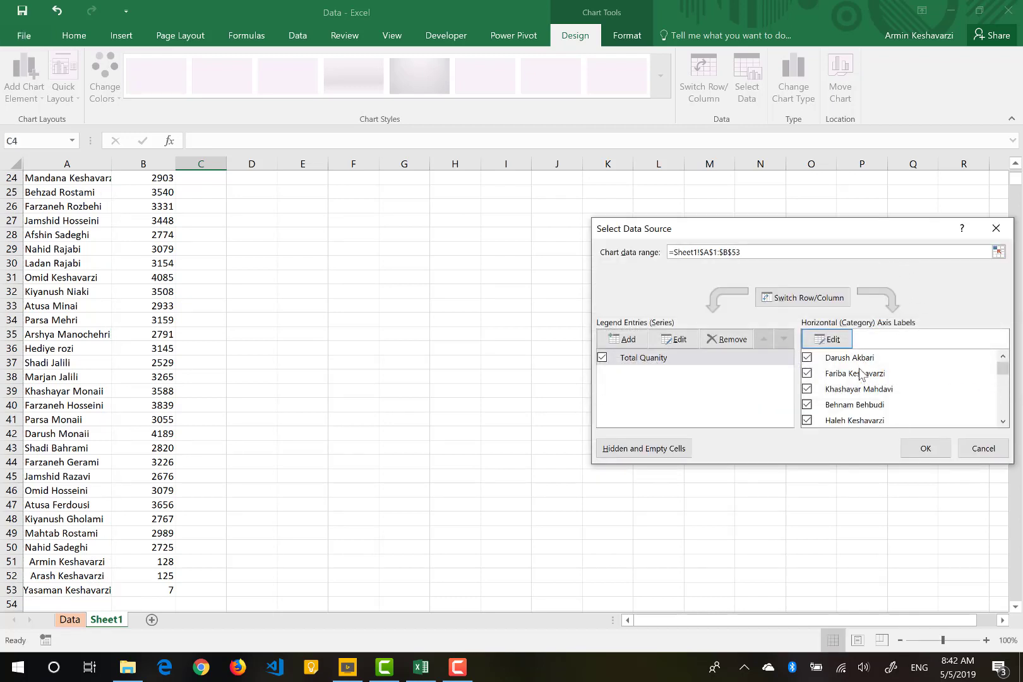
- Accept the chart's data source, enlarge the chart to show all customer names and place it beside the data in columns C to P
{"action": "left_click", "coordinate": [924, 447]}
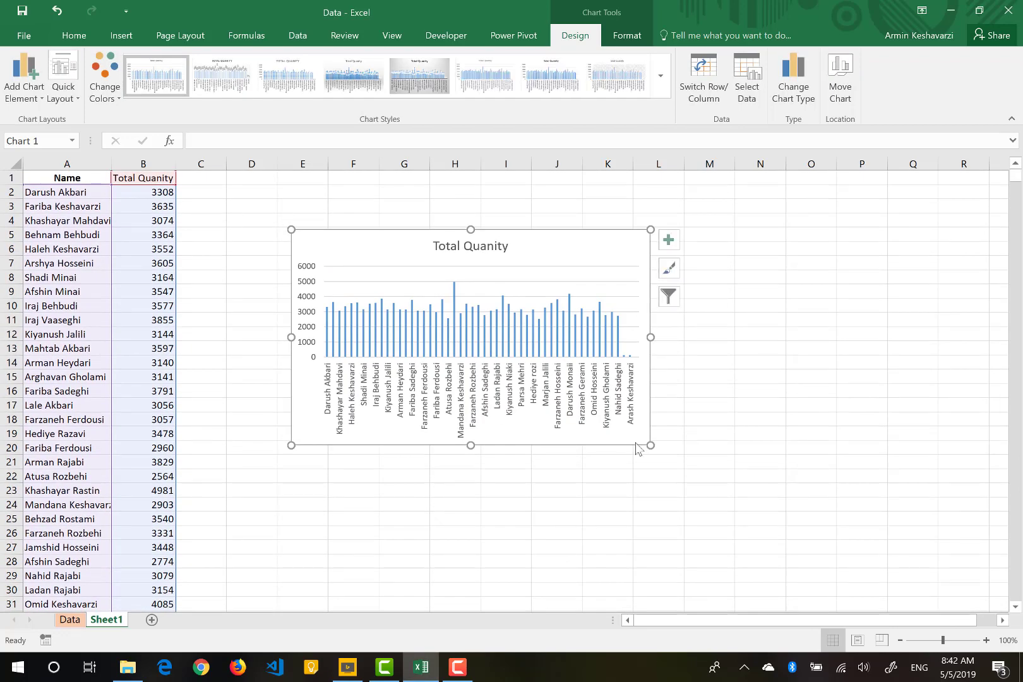
{"action": "left_click_drag", "start_coordinate": [650, 446], "coordinate": [983, 519]}
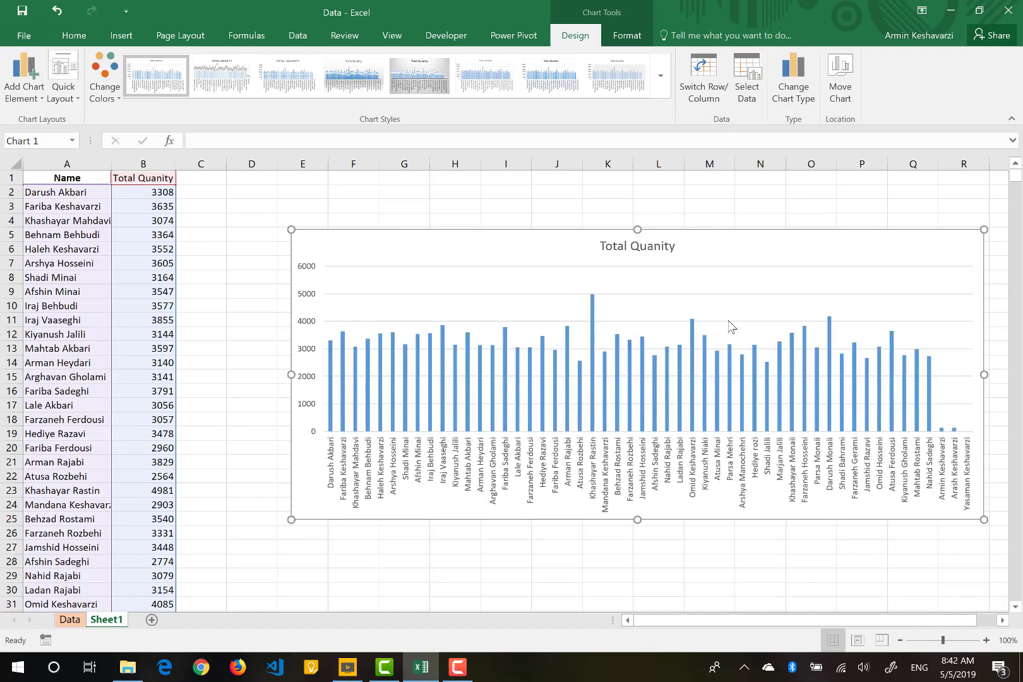
{"action": "left_click_drag", "start_coordinate": [667, 235], "coordinate": [570, 187]}
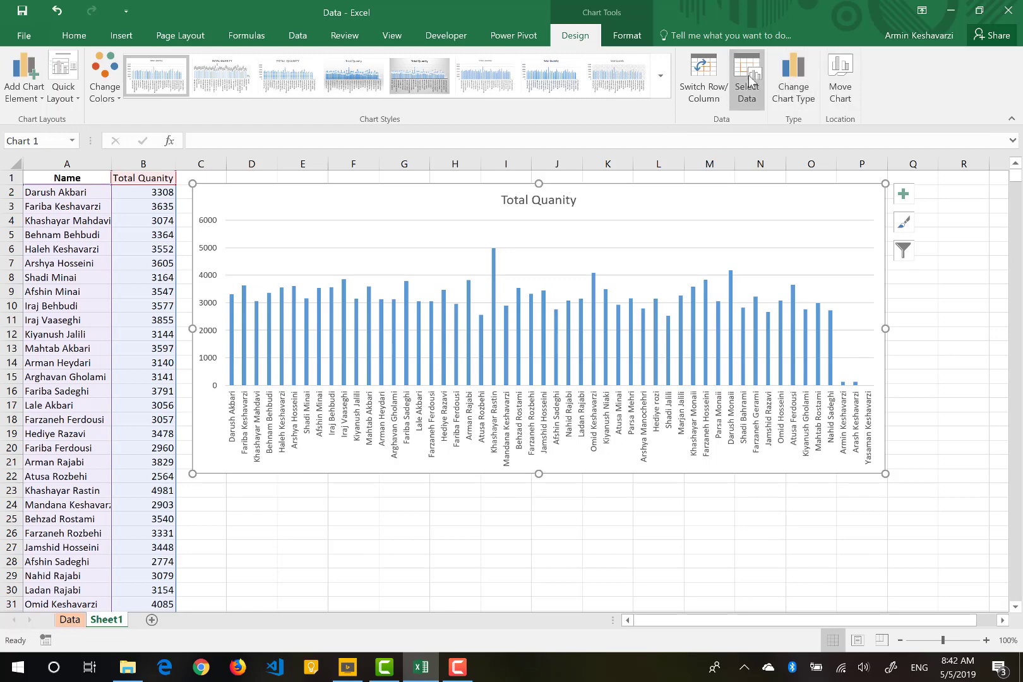
- Try swapping the chart's rows and columns, and switch them back
{"action": "left_click", "coordinate": [697, 77]}
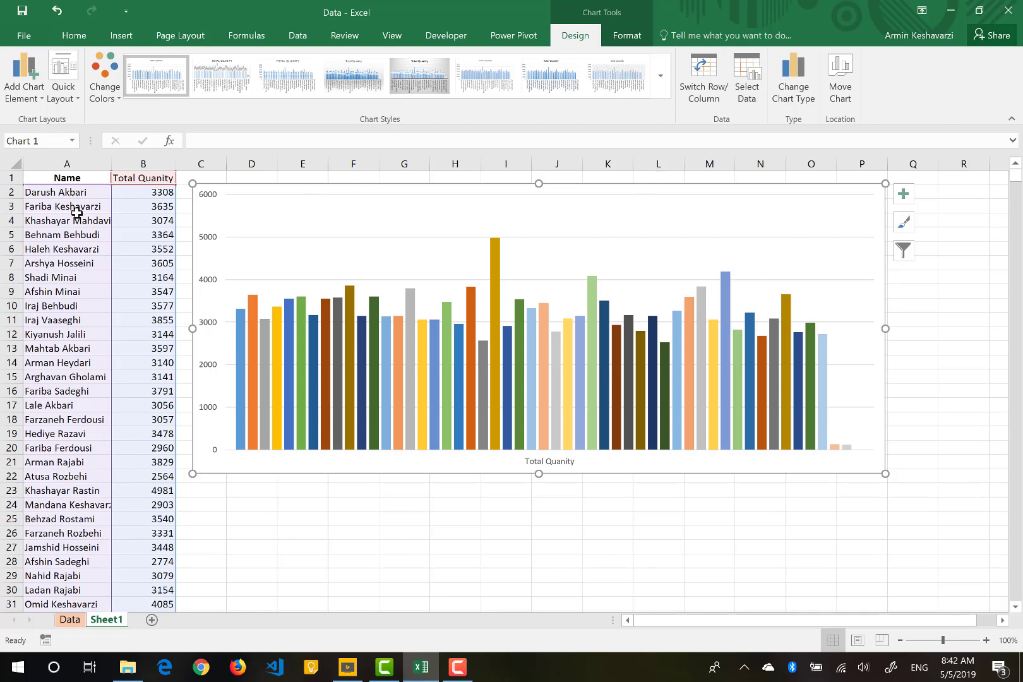
{"action": "left_click", "coordinate": [699, 94]}
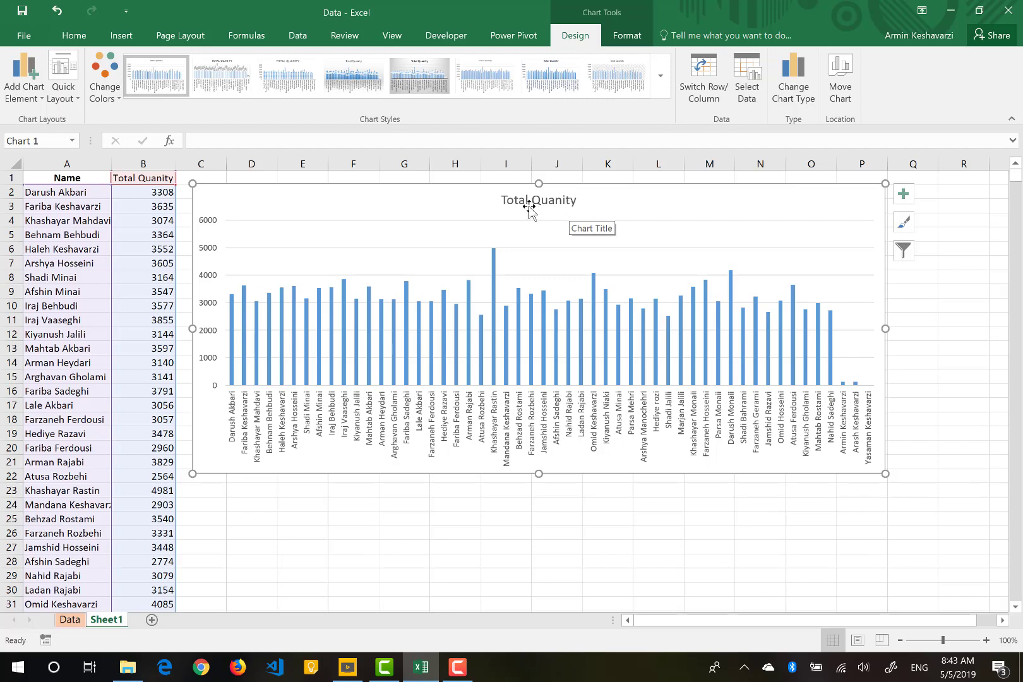
- Try hiding the chart's primary horizontal axis, and restore it
{"action": "left_click", "coordinate": [31, 92]}
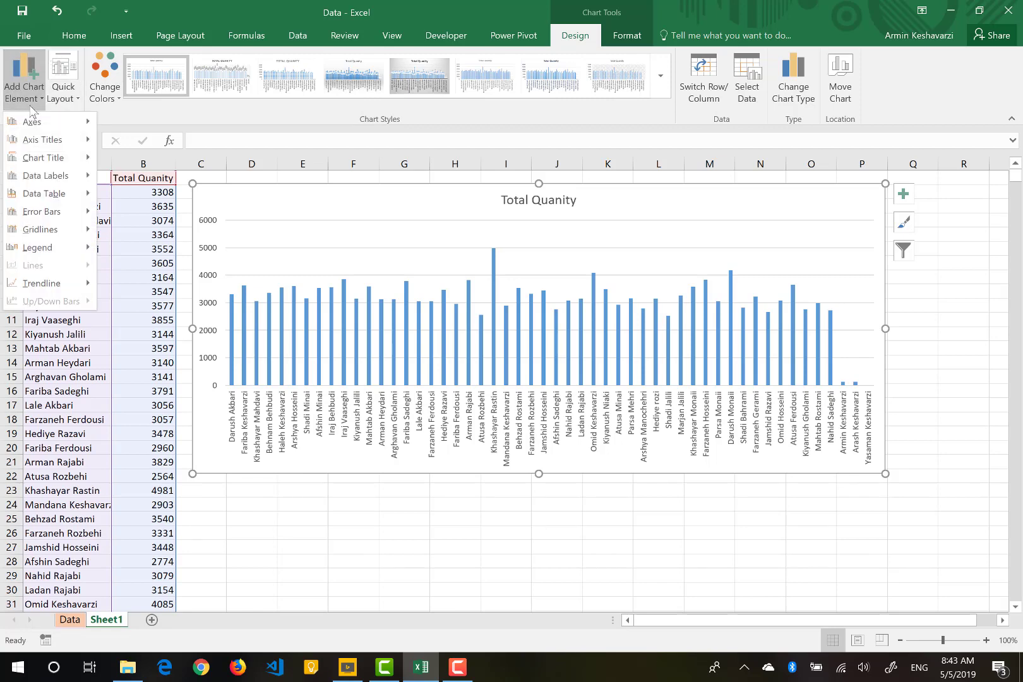
{"action": "mouse_move", "coordinate": [28, 125]}
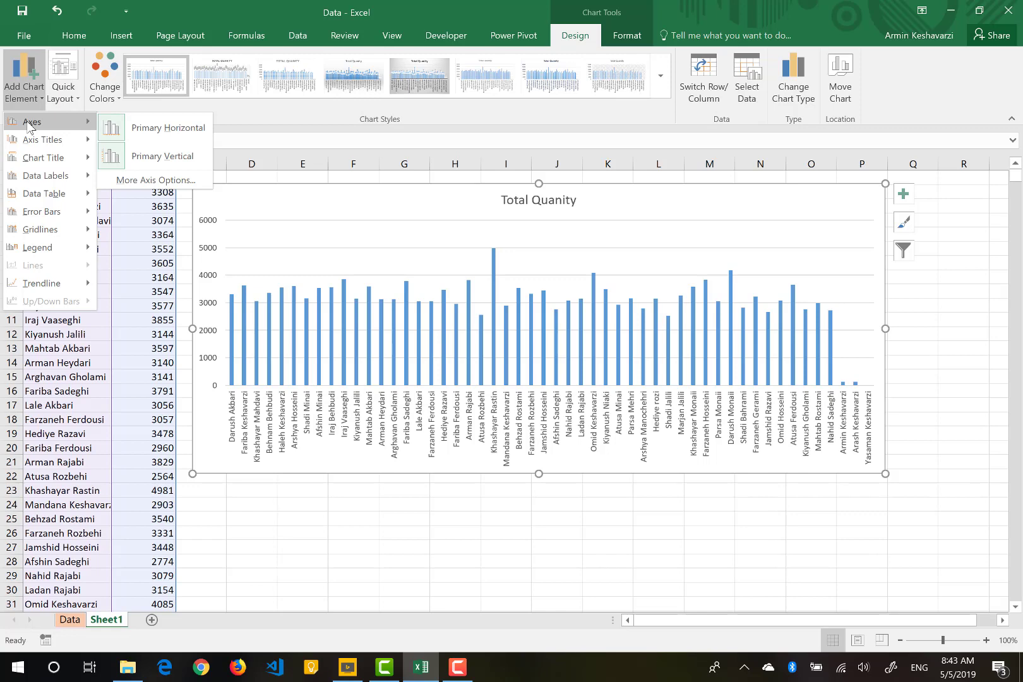
{"action": "left_click", "coordinate": [116, 126]}
{"action": "key", "text": "ctrl+z"}
{"action": "key", "text": "ctrl+y"}
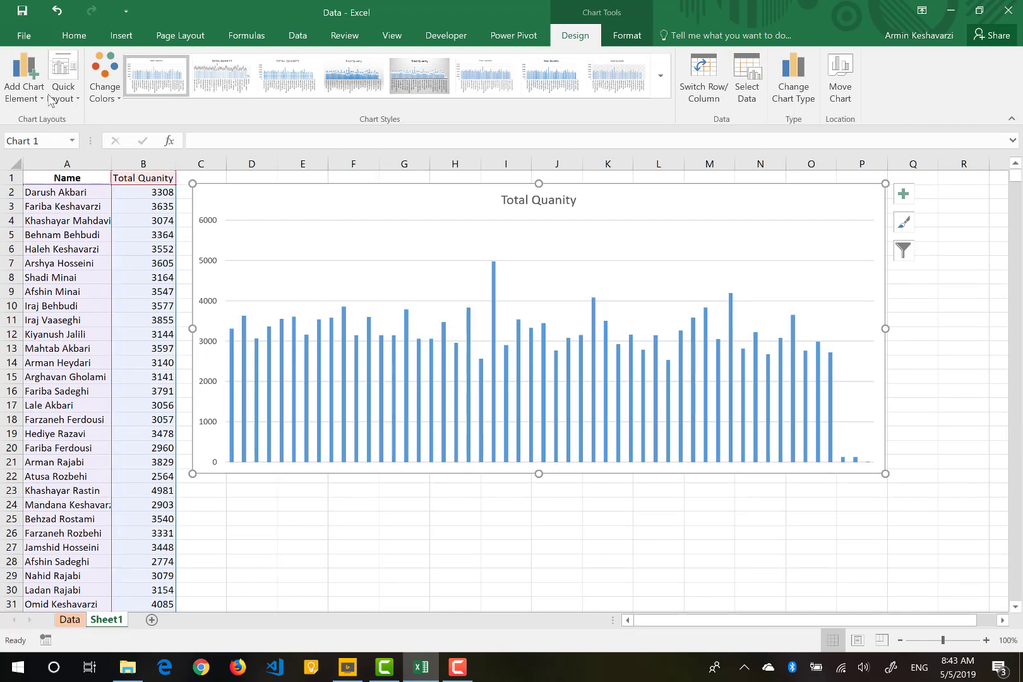
{"action": "left_click", "coordinate": [25, 89]}
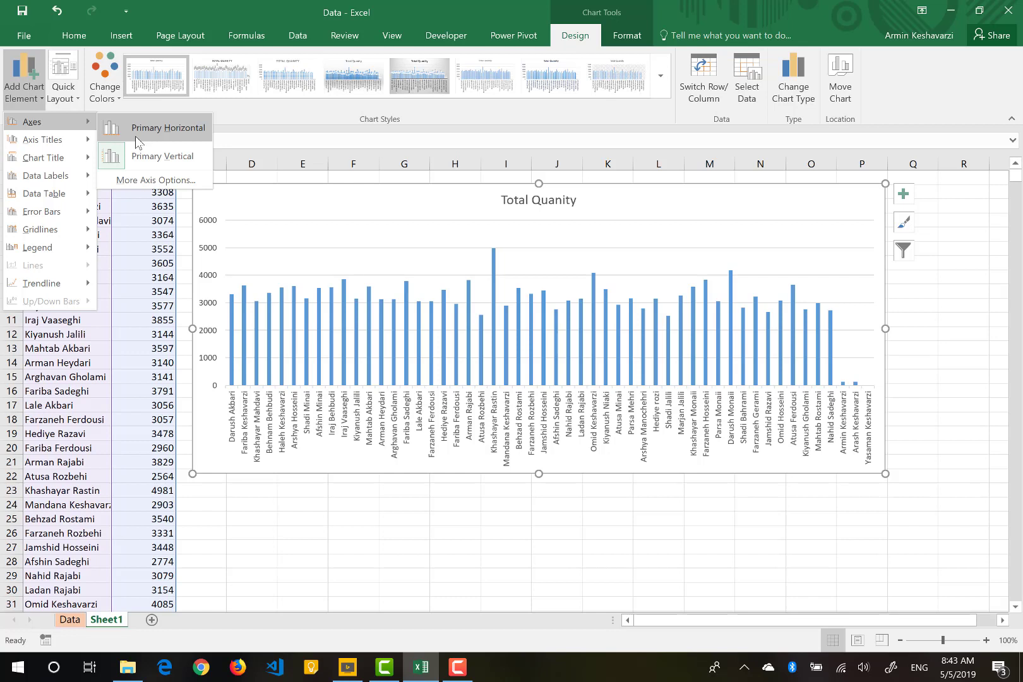
{"action": "left_click", "coordinate": [135, 137]}
- Add a primary horizontal axis title to the chart reading "Customer Names"
{"action": "left_click", "coordinate": [22, 90]}
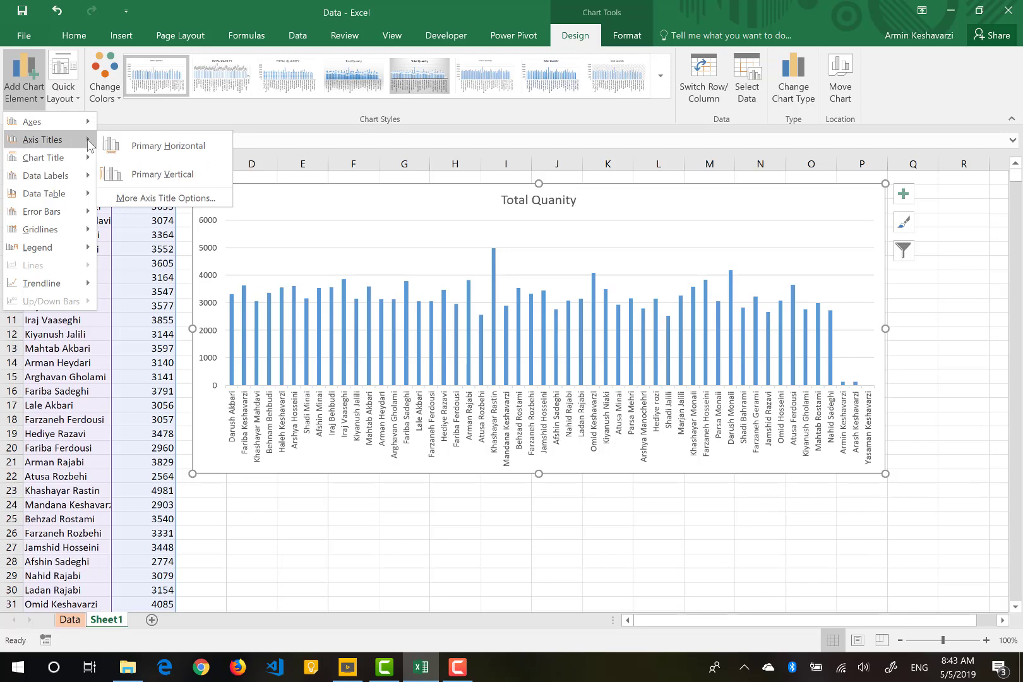
{"action": "left_click", "coordinate": [138, 150]}
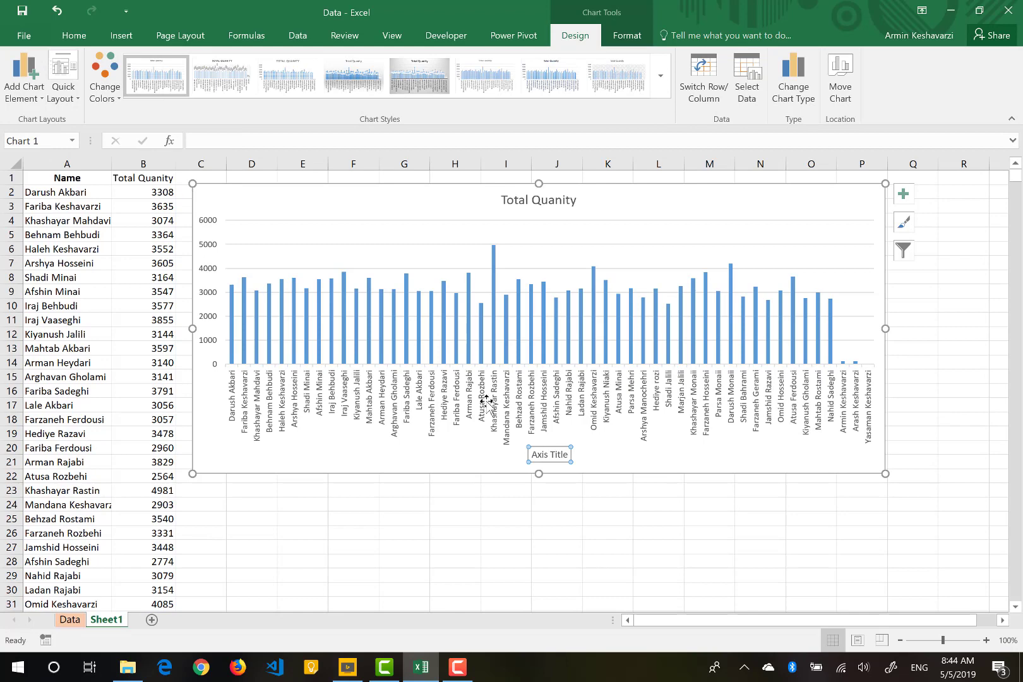
{"action": "triple_click", "coordinate": [548, 456]}
{"action": "type", "text": "Customer"}
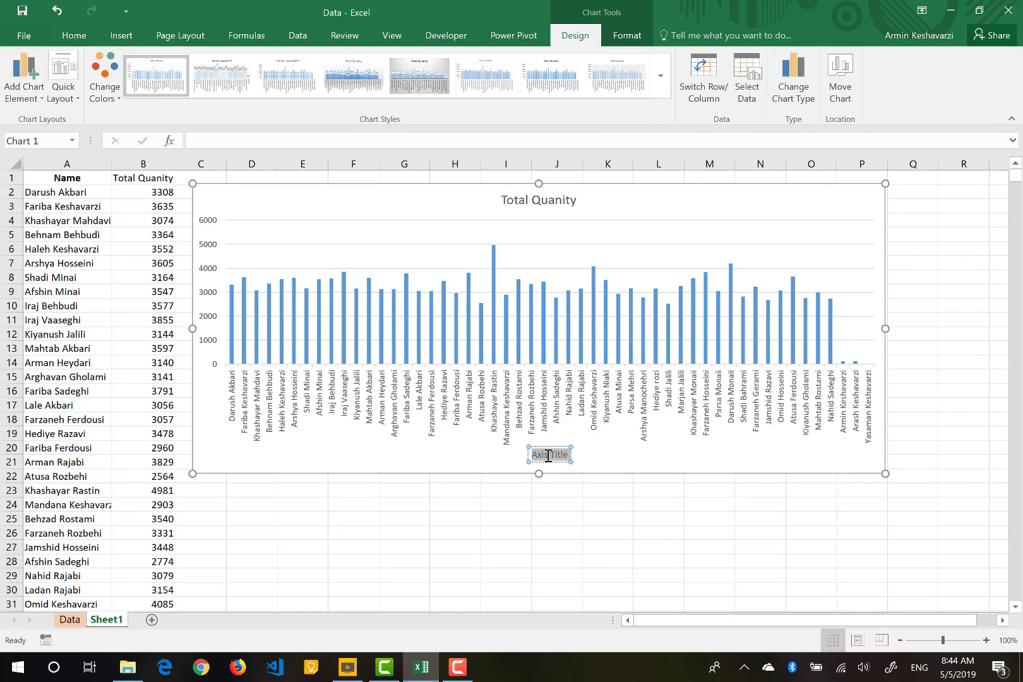
{"action": "type", "text": " Names"}
{"action": "left_click", "coordinate": [422, 466]}
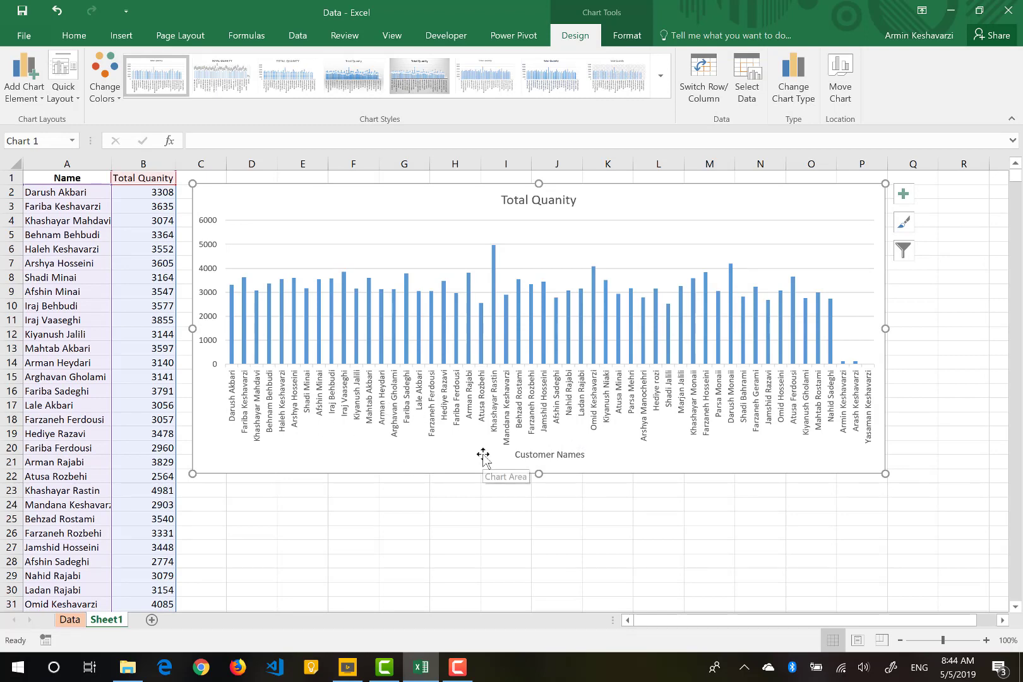
{"action": "left_click", "coordinate": [557, 201]}
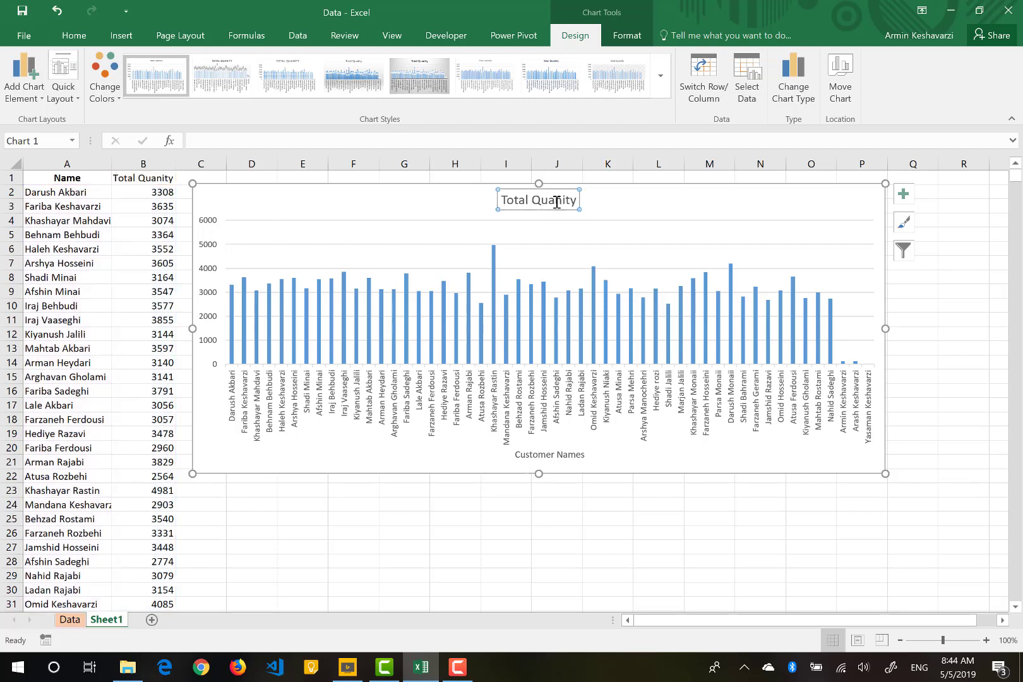
{"action": "left_click", "coordinate": [577, 201]}
{"action": "left_click", "coordinate": [212, 213]}
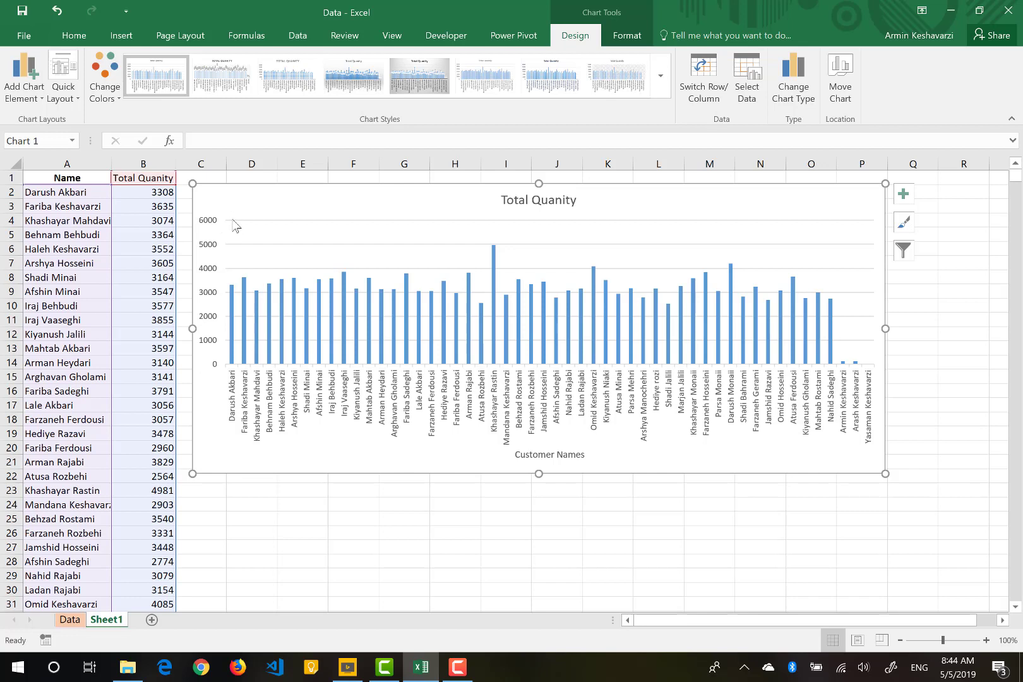
- Add Outside End data labels to the chart's columns and enlarge the chart slightly so it reaches column Q
{"action": "left_click", "coordinate": [31, 88]}
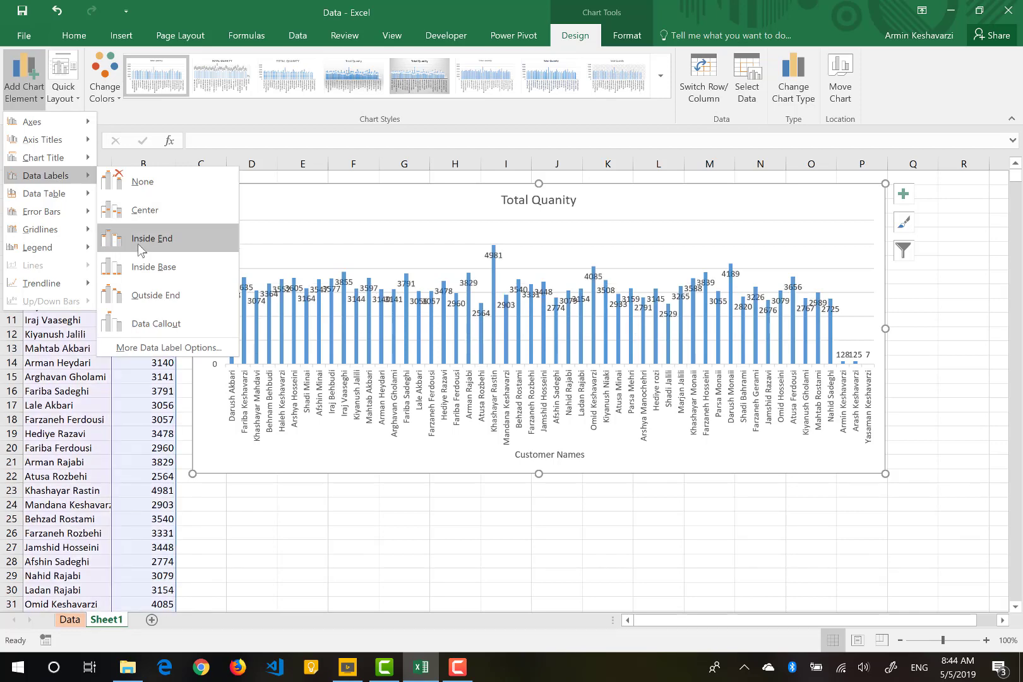
{"action": "left_click", "coordinate": [151, 295]}
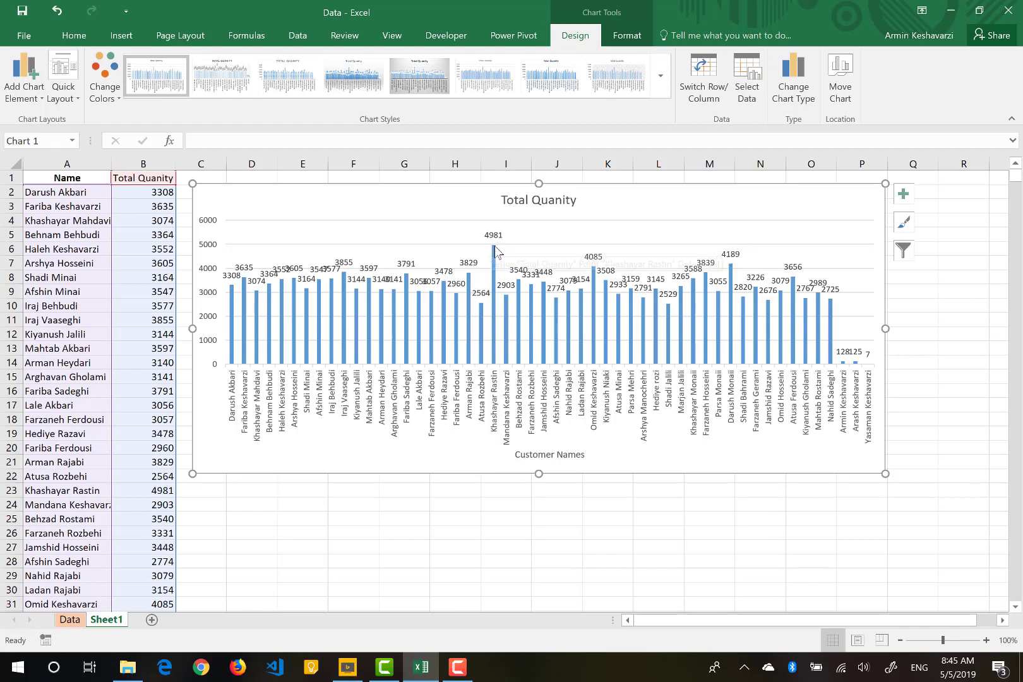
{"action": "mouse_move", "coordinate": [497, 245]}
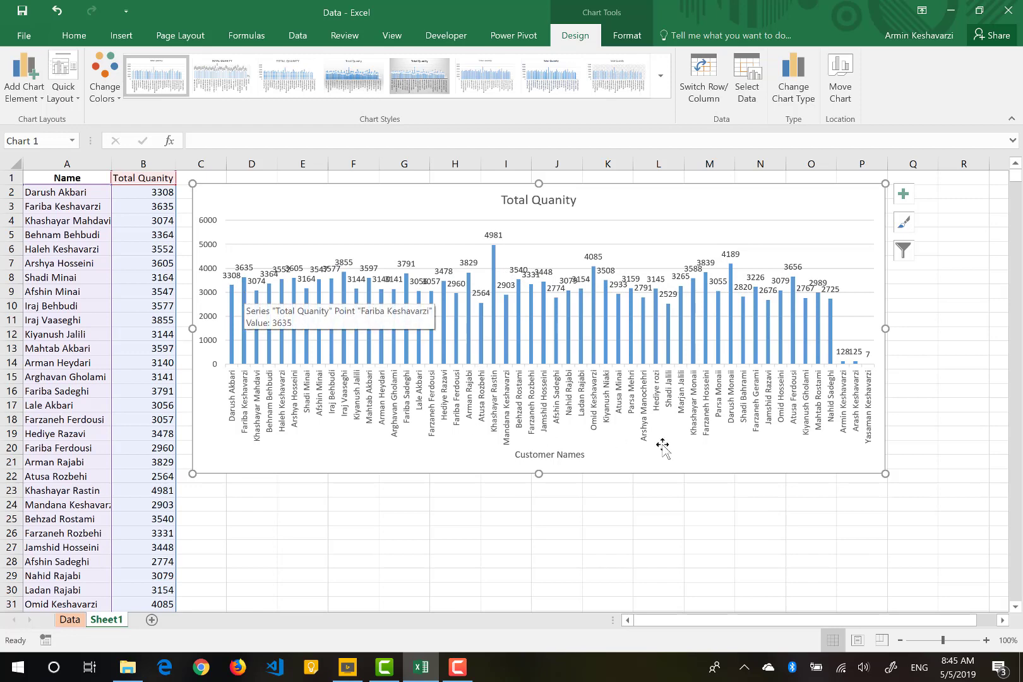
{"action": "left_click_drag", "start_coordinate": [885, 474], "coordinate": [934, 484]}
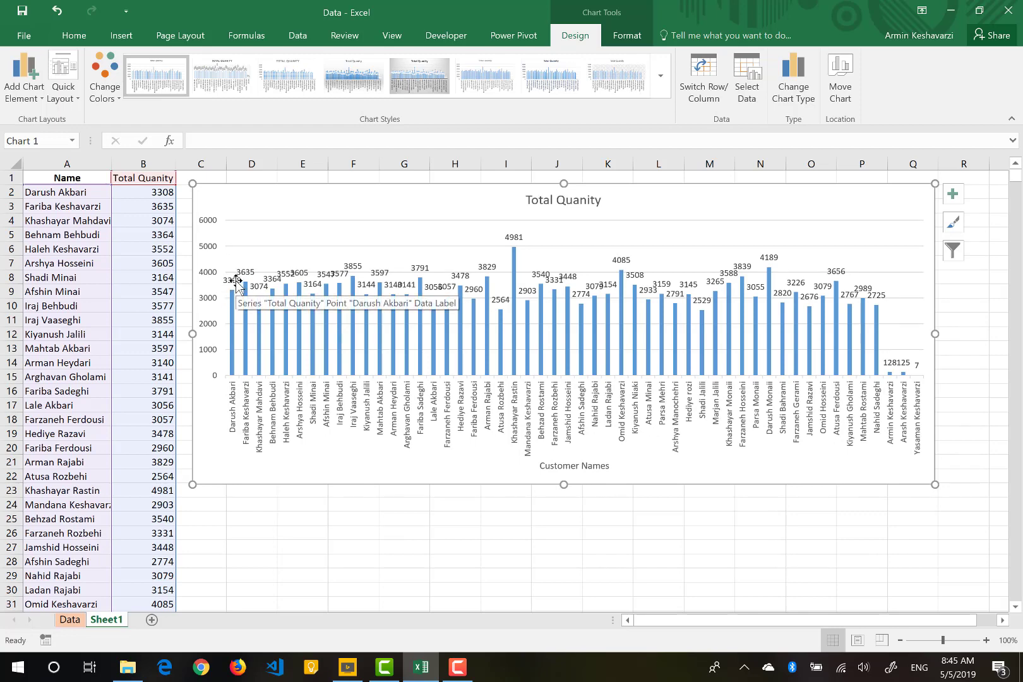
- Open the size and properties formatting options for all of the chart's data labels
{"action": "left_click", "coordinate": [40, 100]}
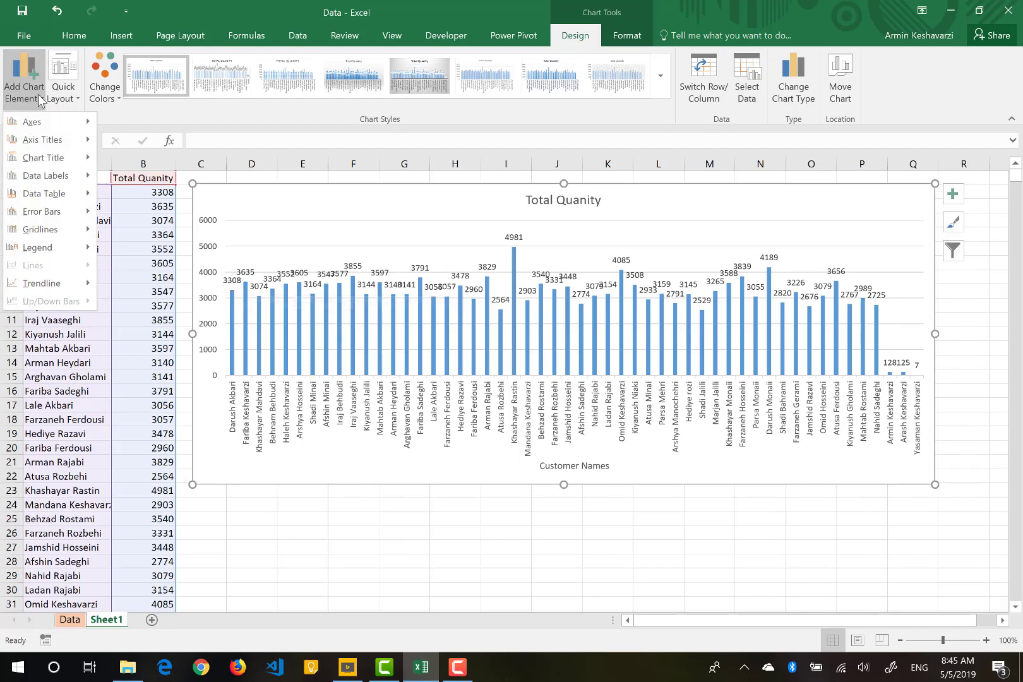
{"action": "left_click", "coordinate": [240, 286]}
{"action": "left_click", "coordinate": [240, 276]}
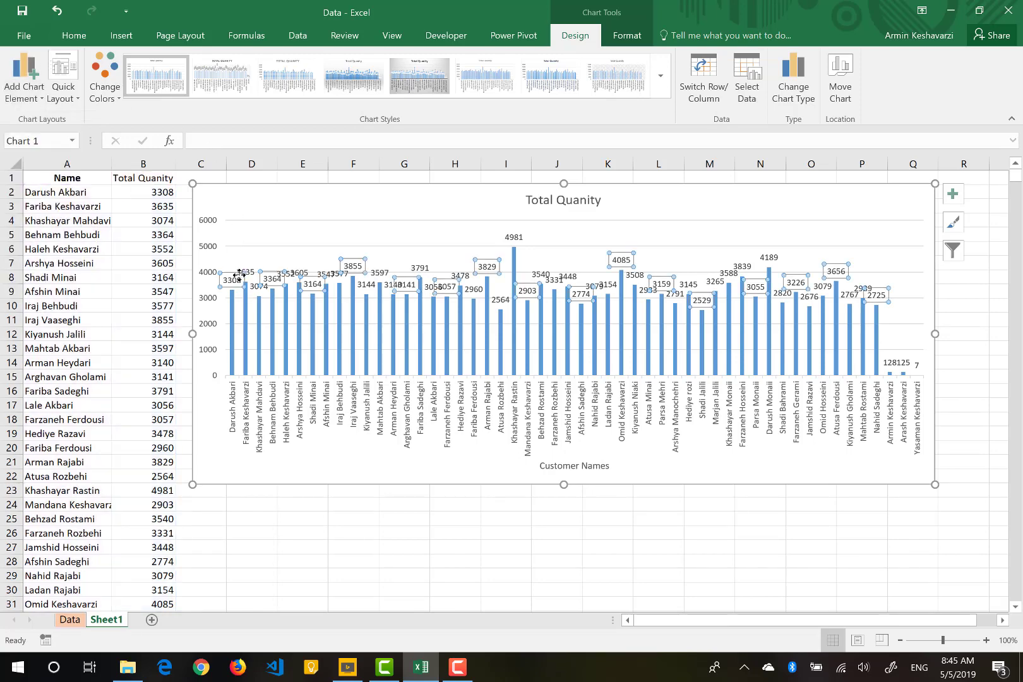
{"action": "right_click", "coordinate": [240, 278]}
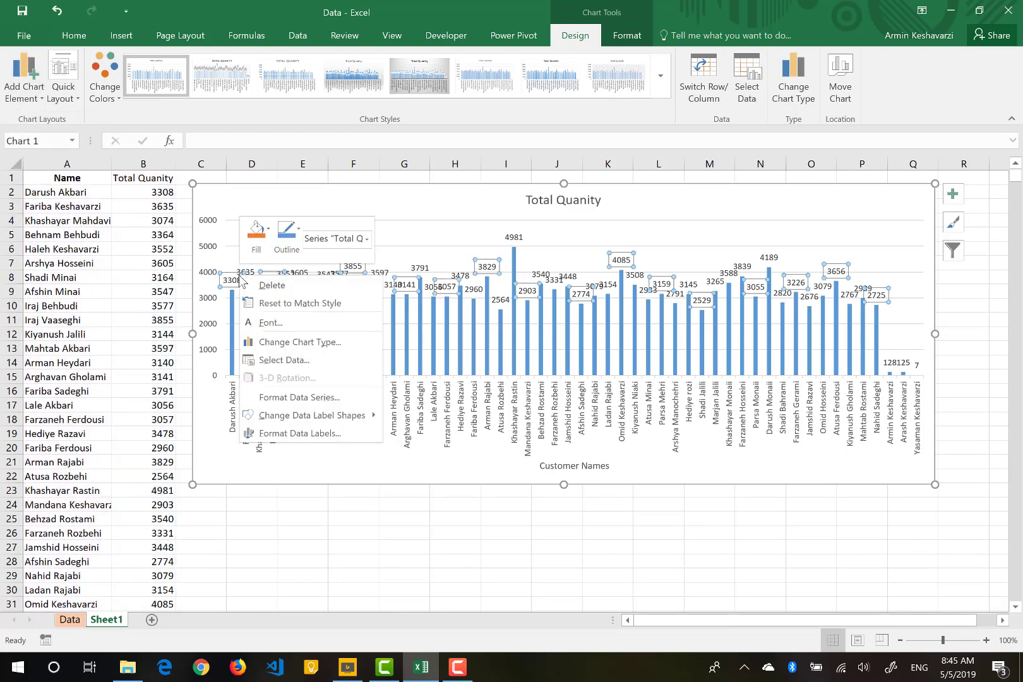
{"action": "left_click", "coordinate": [310, 398]}
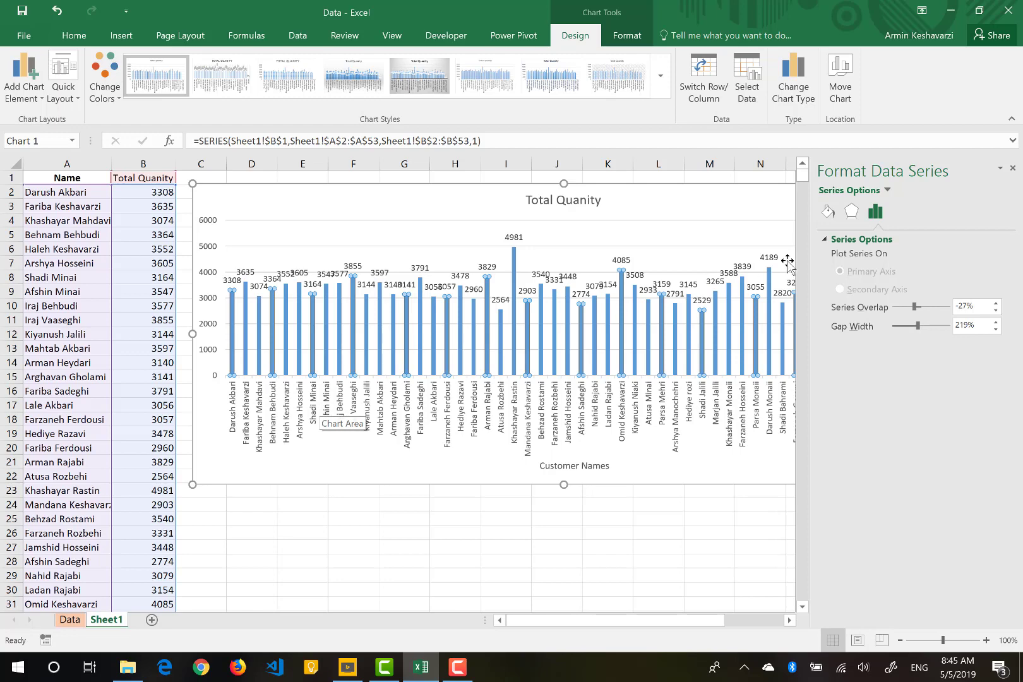
{"action": "left_click", "coordinate": [852, 215]}
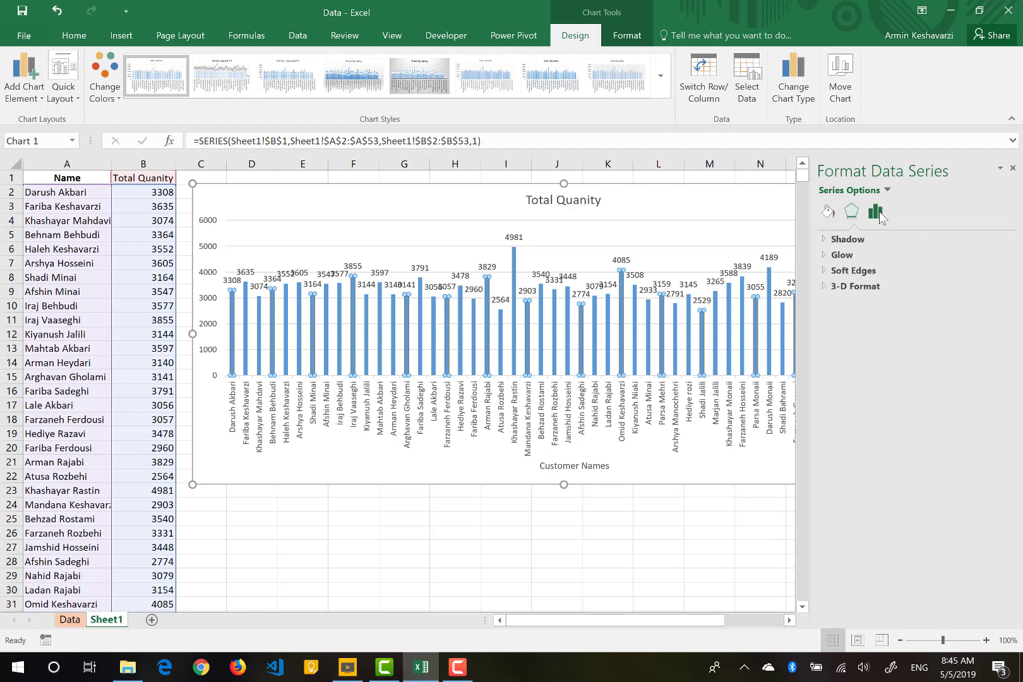
{"action": "left_click", "coordinate": [878, 214]}
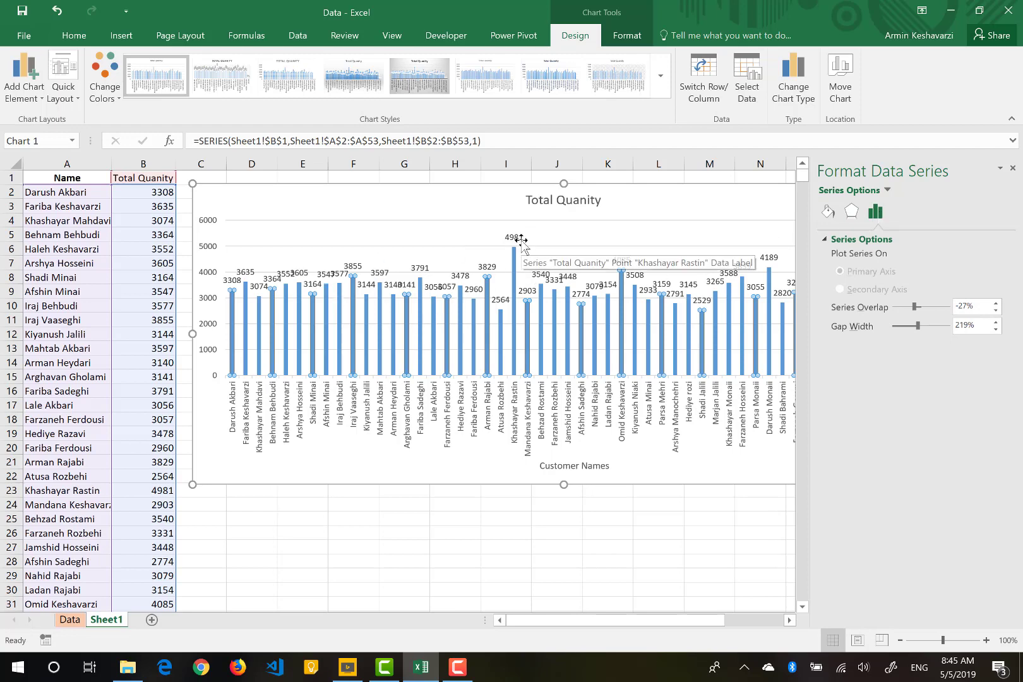
{"action": "left_click", "coordinate": [521, 240]}
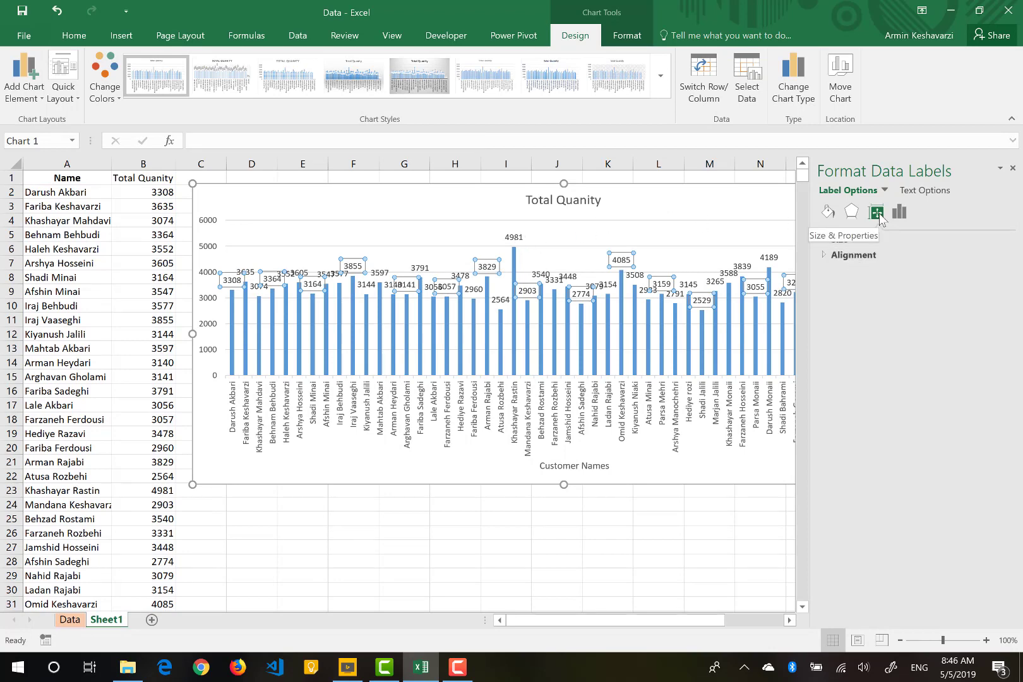
- Set the data labels' text direction to Rotate all text 270°, close the formatting options and deselect the labels
{"action": "left_click", "coordinate": [855, 256]}
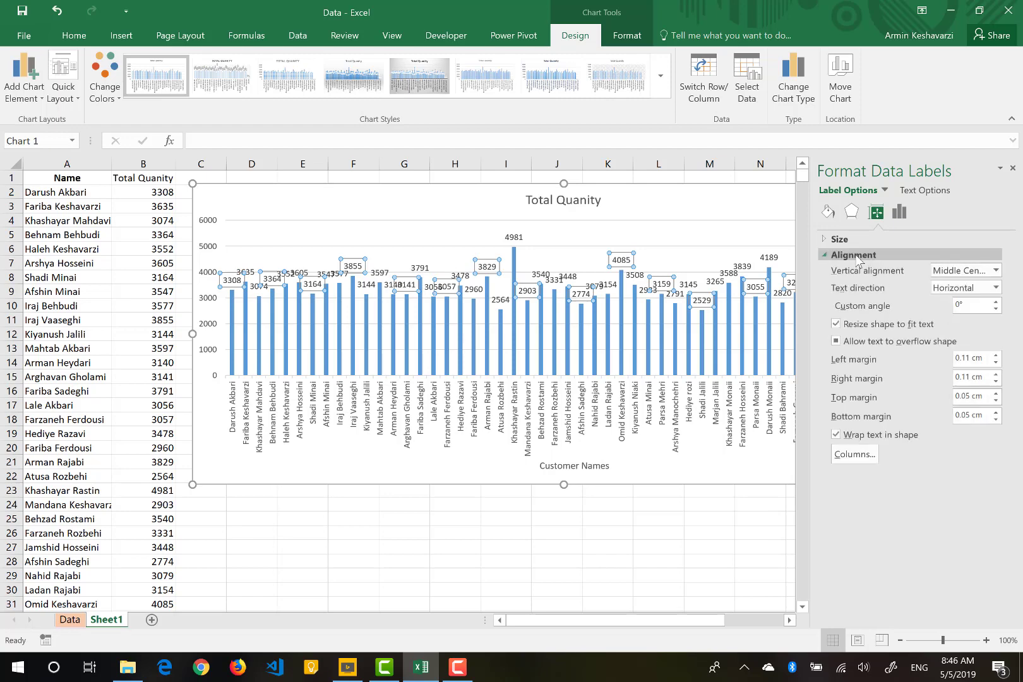
{"action": "left_click", "coordinate": [996, 271]}
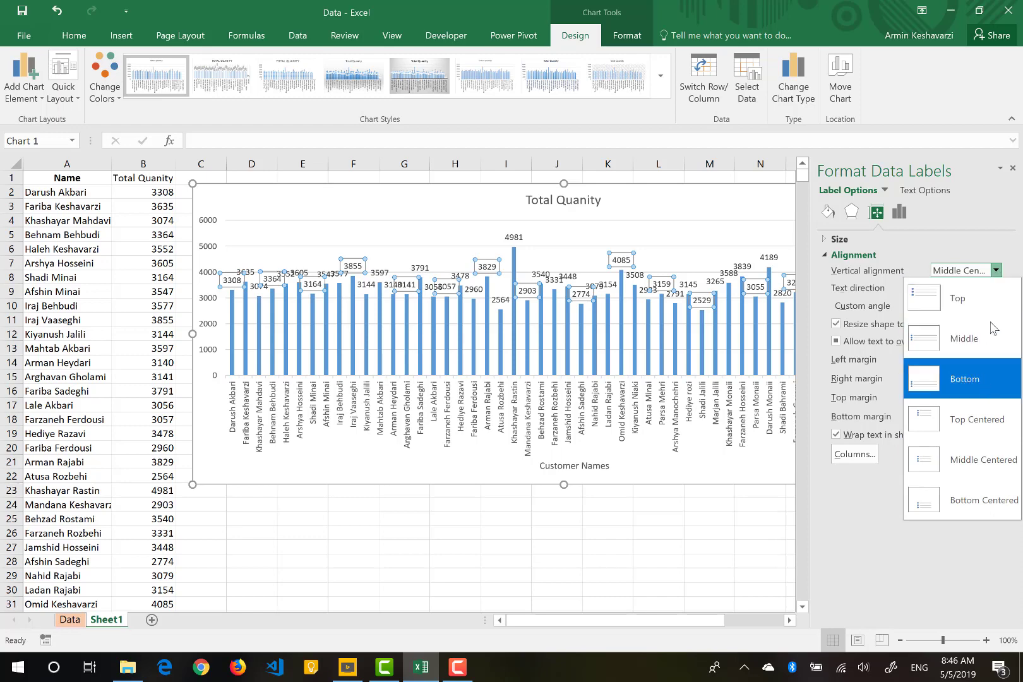
{"action": "left_click", "coordinate": [996, 256]}
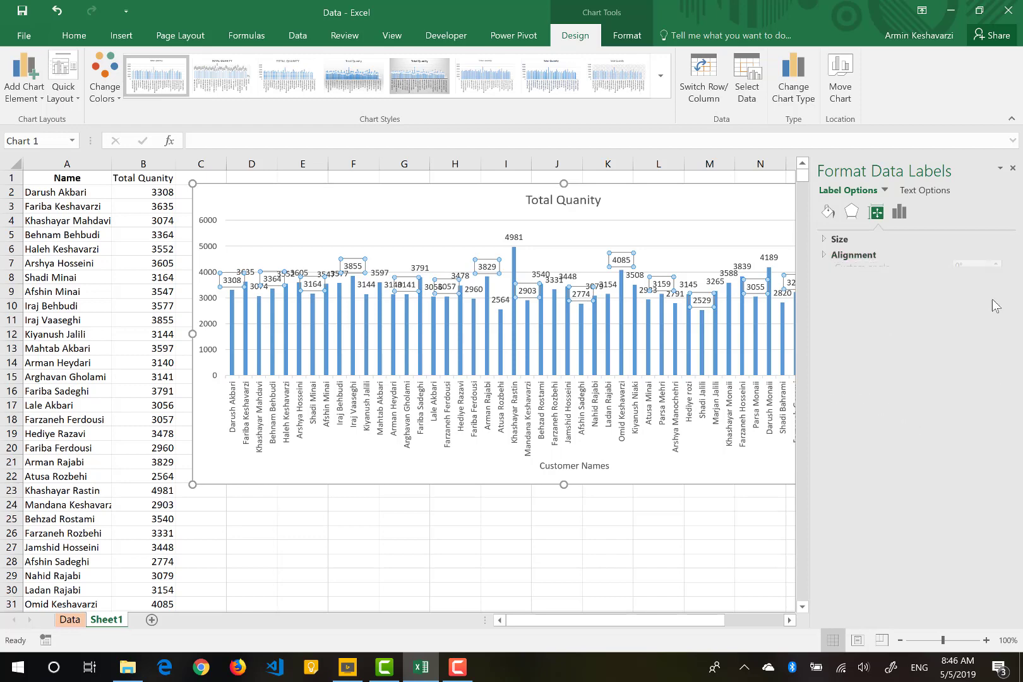
{"action": "left_click", "coordinate": [841, 259]}
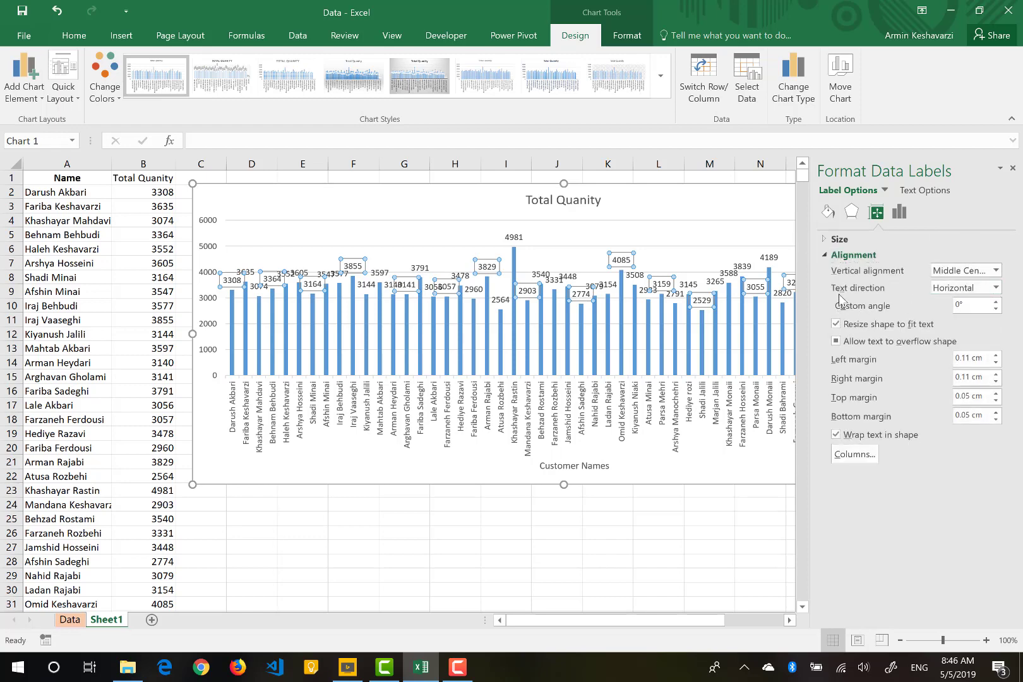
{"action": "left_click", "coordinate": [996, 287]}
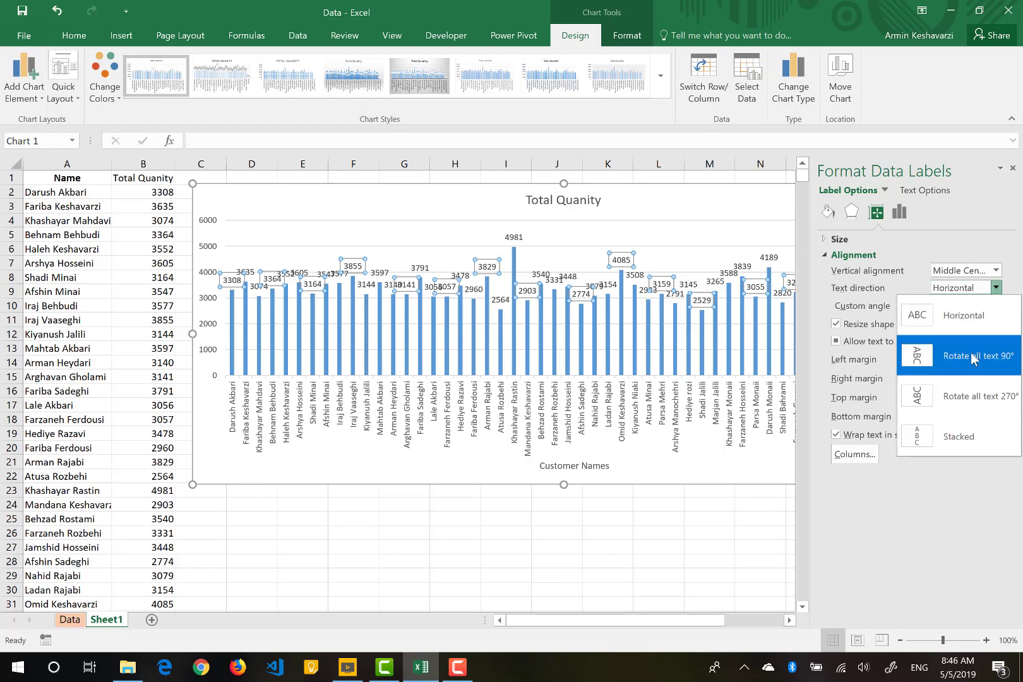
{"action": "left_click", "coordinate": [969, 404]}
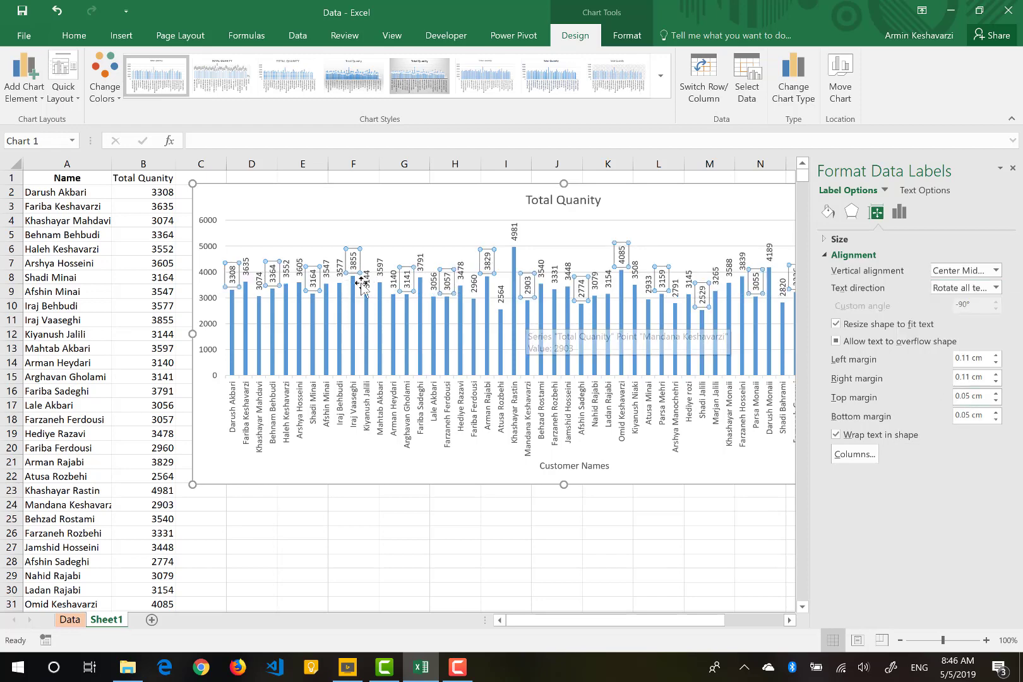
{"action": "left_click", "coordinate": [1013, 168]}
{"action": "mouse_move", "coordinate": [660, 343]}
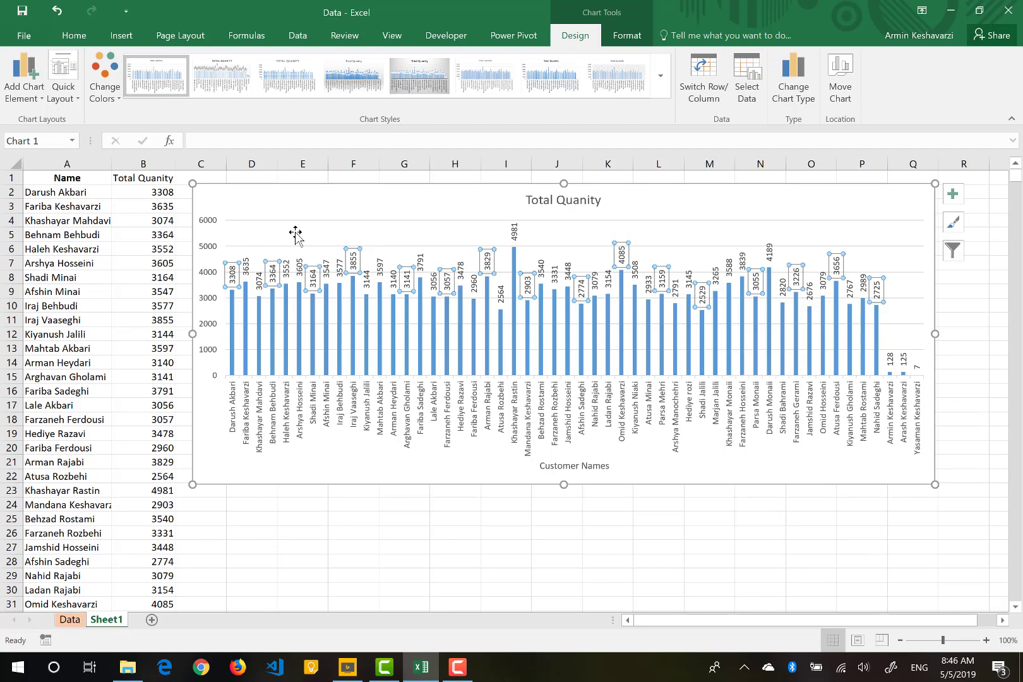
{"action": "left_click", "coordinate": [234, 214]}
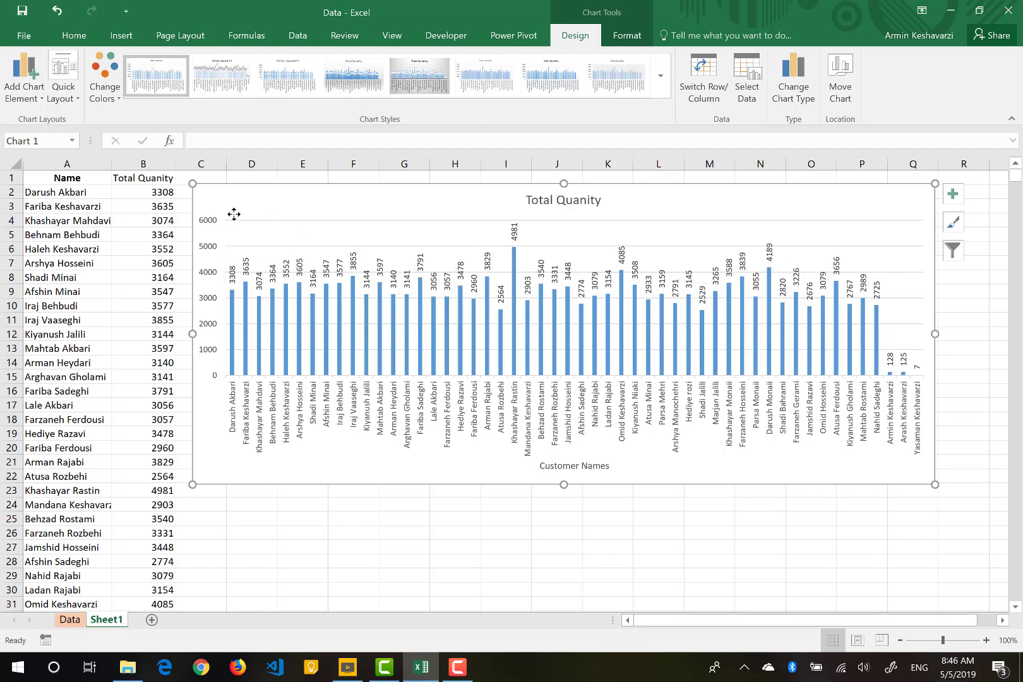
- Set the gap width of the chart's column series to 57%
{"action": "left_click", "coordinate": [245, 311]}
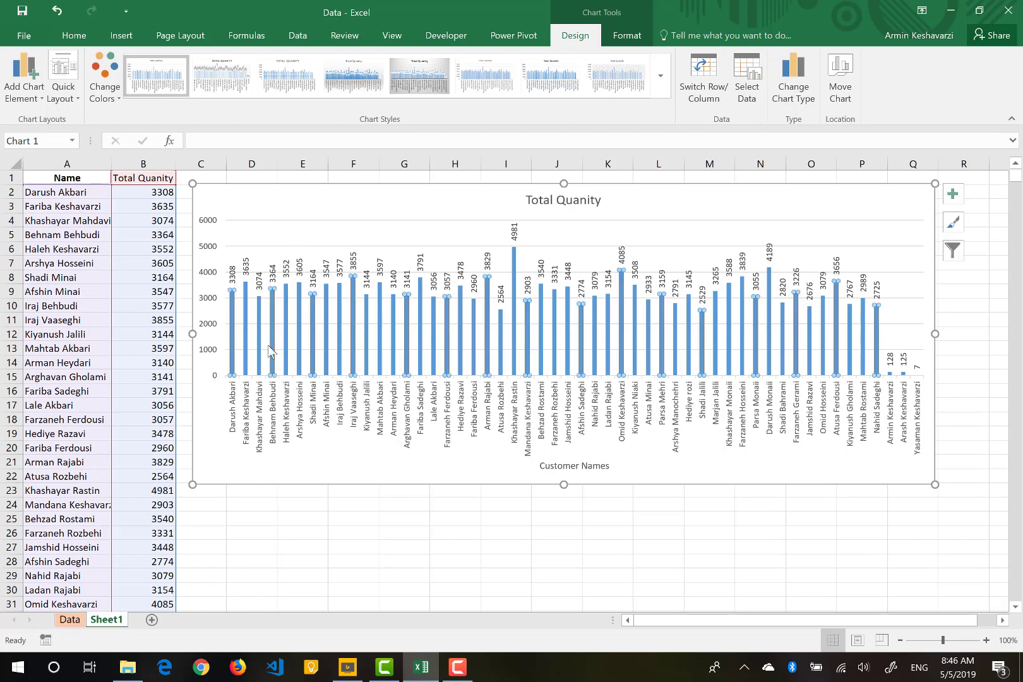
{"action": "right_click", "coordinate": [272, 355]}
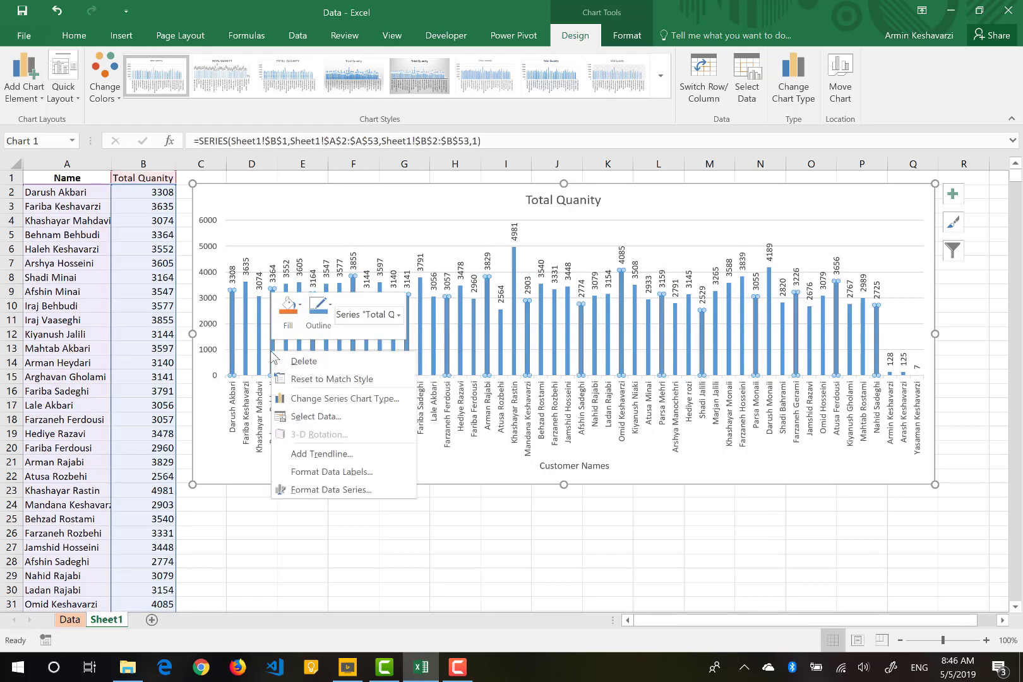
{"action": "left_click", "coordinate": [352, 474]}
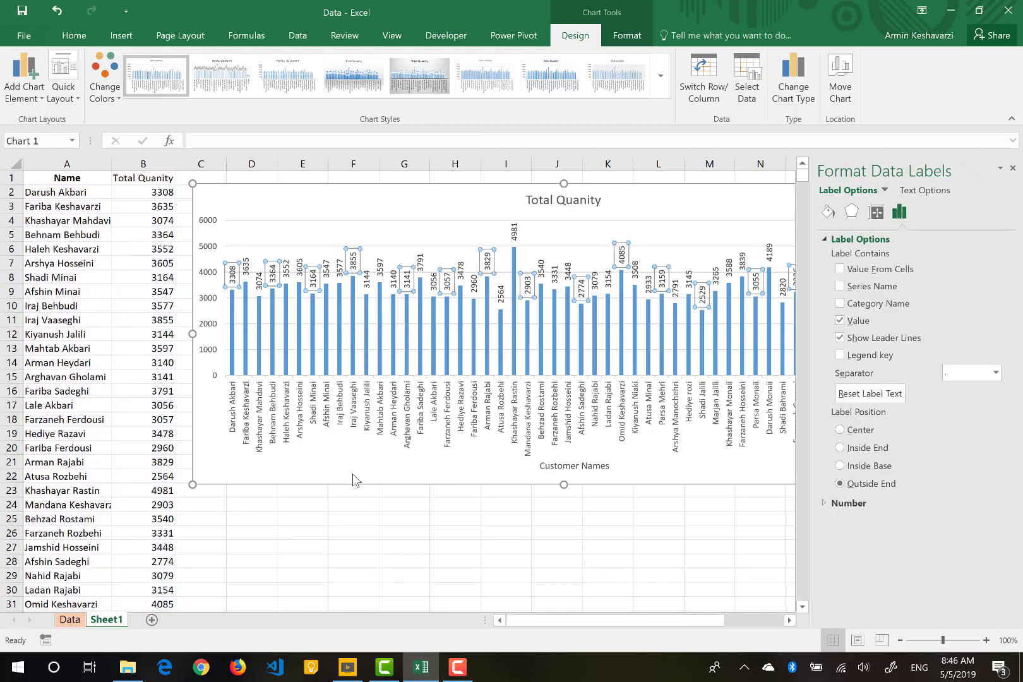
{"action": "left_click", "coordinate": [635, 335]}
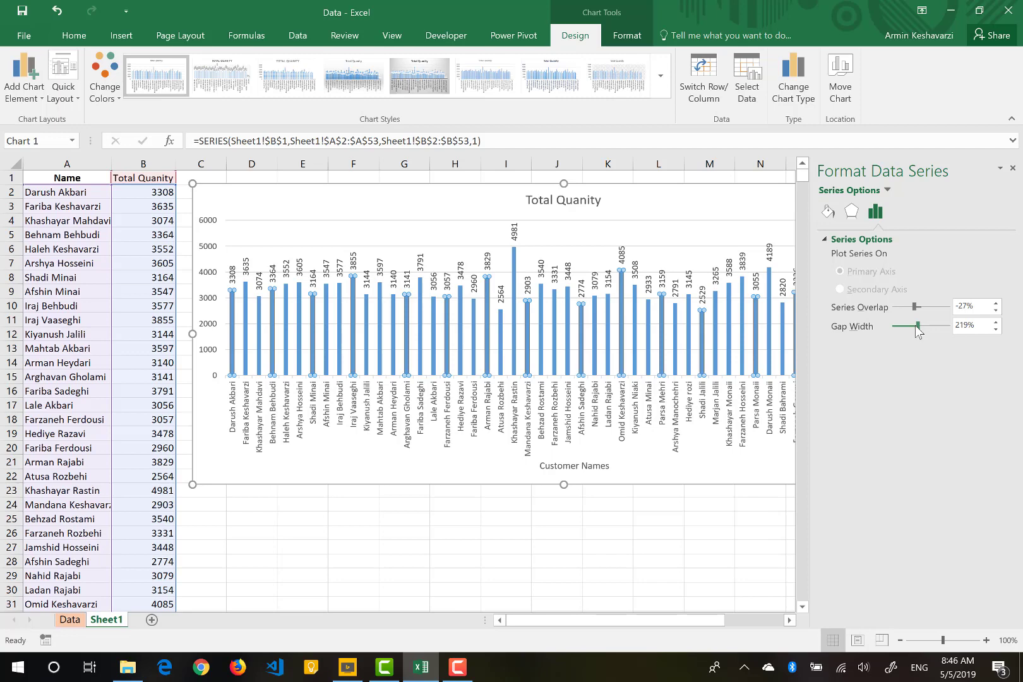
{"action": "left_click_drag", "start_coordinate": [915, 326], "coordinate": [900, 327]}
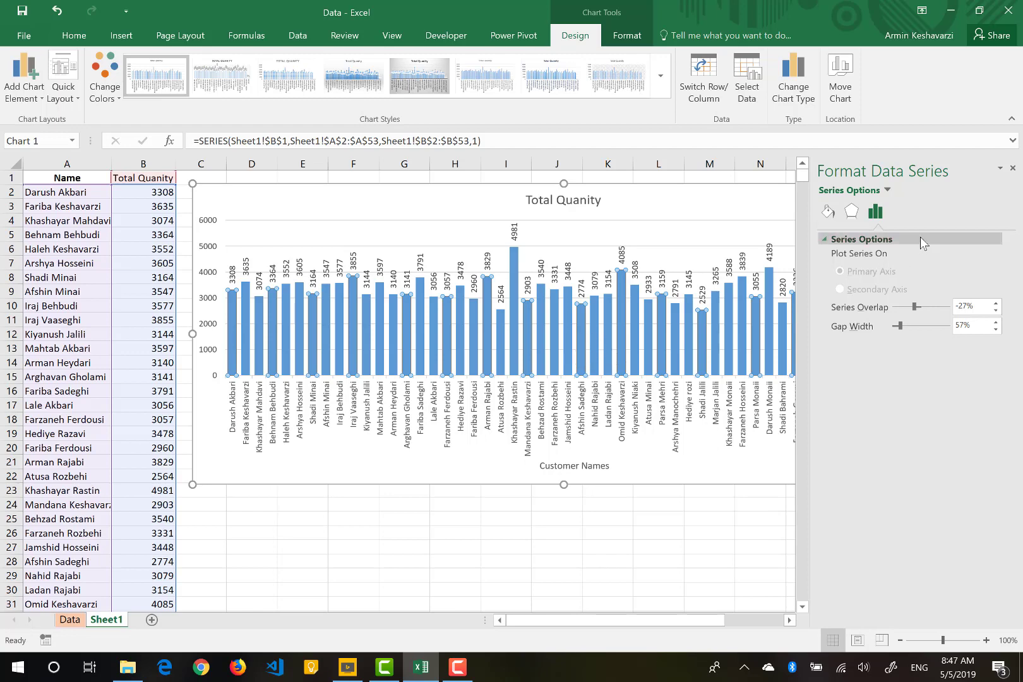
- Give the chart's columns a solid fill in the green theme color
{"action": "left_click", "coordinate": [829, 214]}
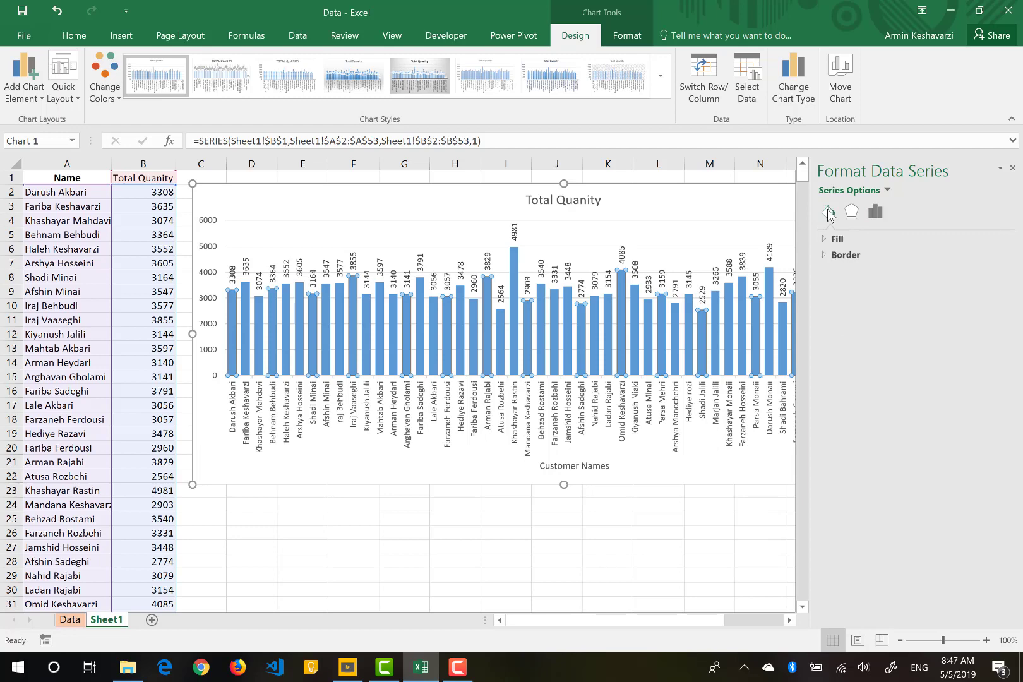
{"action": "left_click", "coordinate": [835, 239]}
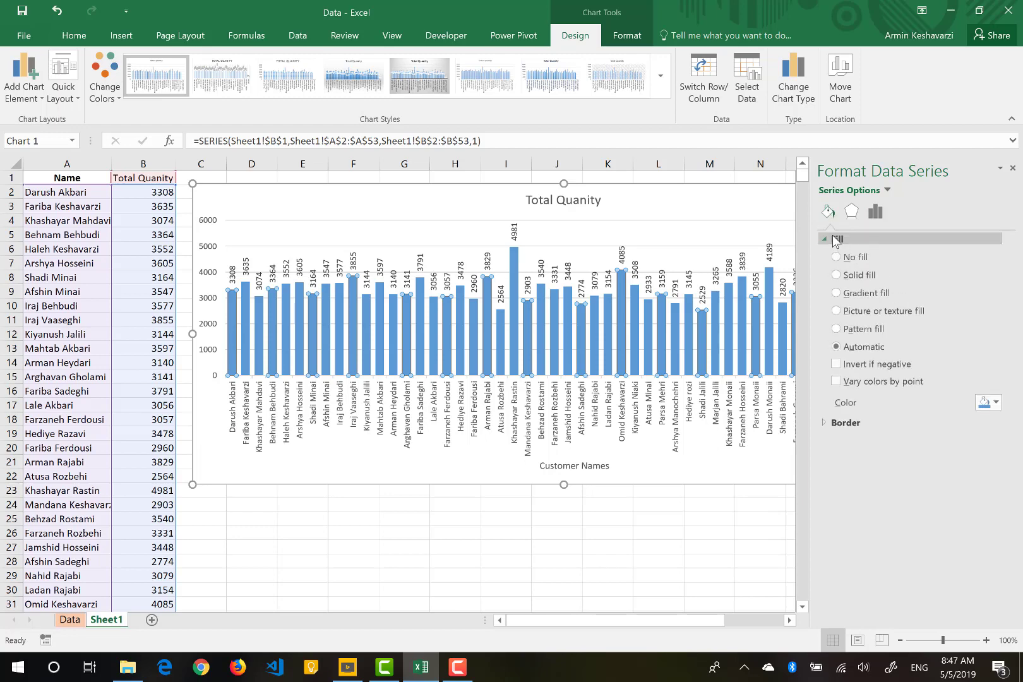
{"action": "left_click", "coordinate": [851, 278]}
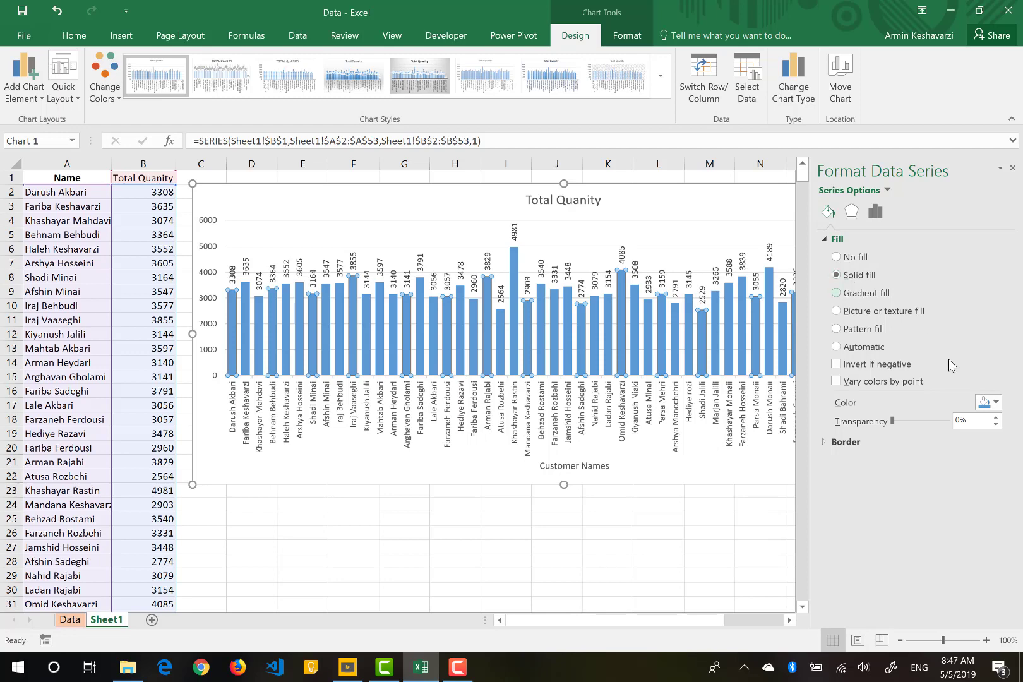
{"action": "left_click", "coordinate": [996, 402]}
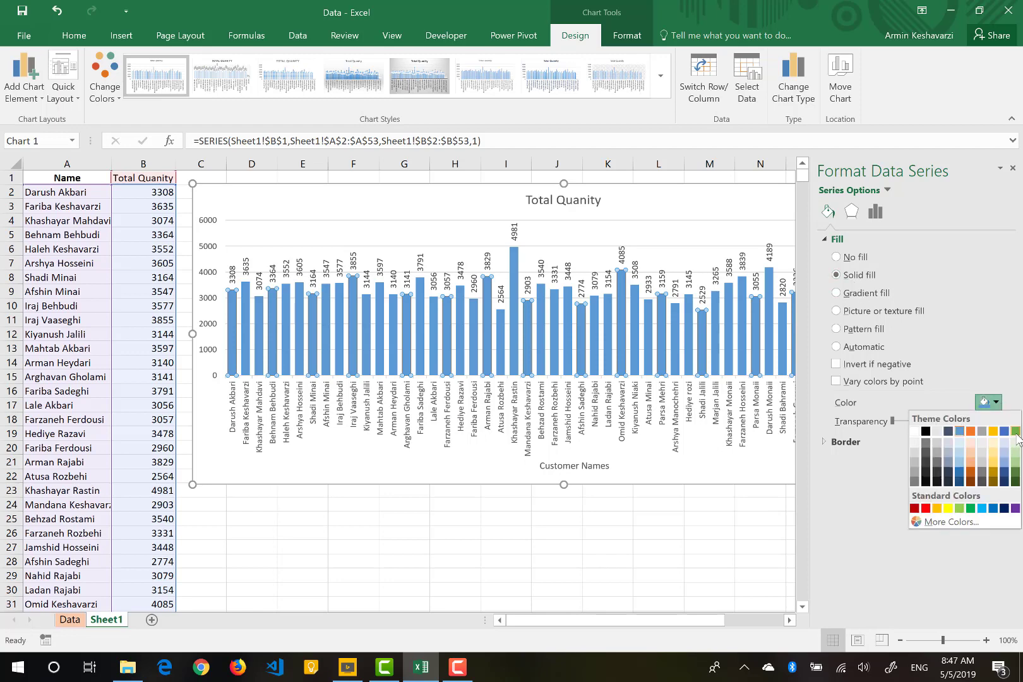
{"action": "left_click", "coordinate": [1016, 432]}
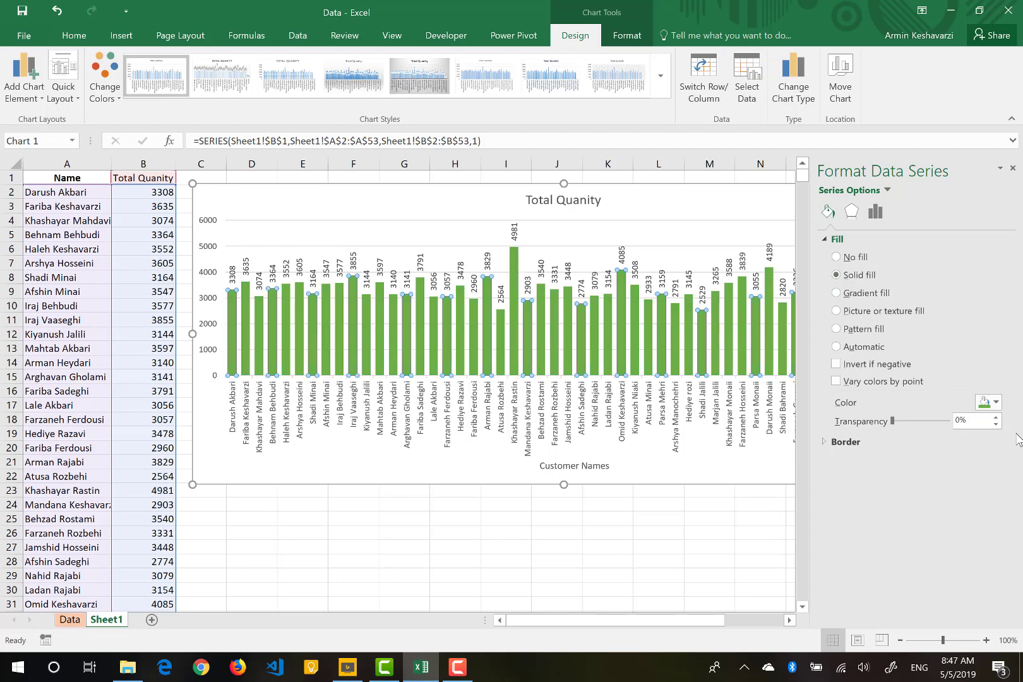
- Give the columns a solid black border 1.5 pt wide and close the formatting options
{"action": "left_click", "coordinate": [845, 441]}
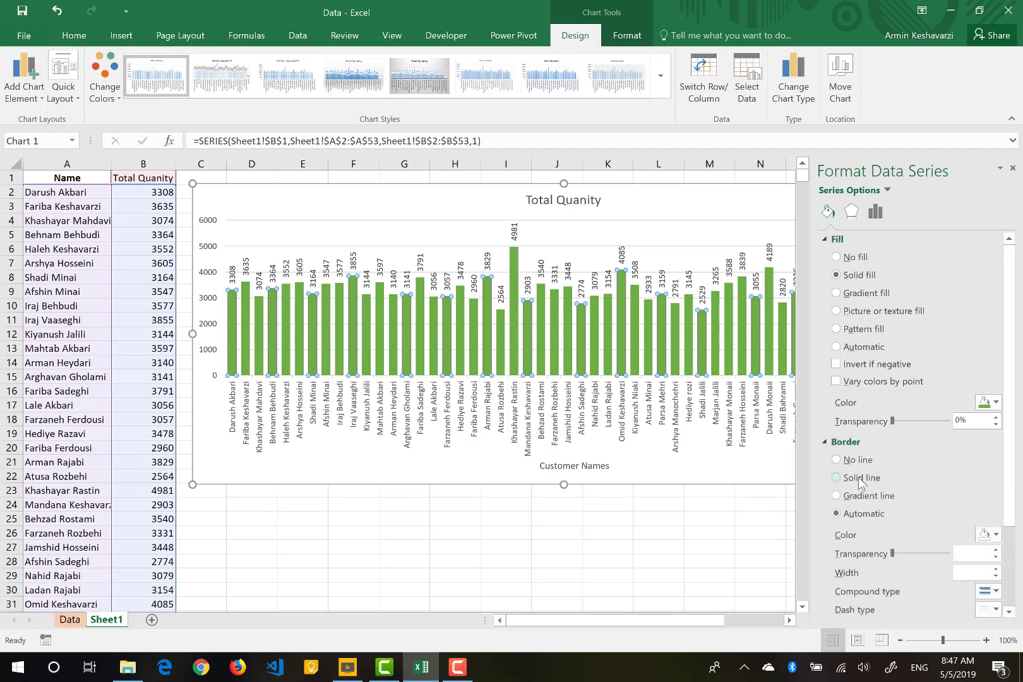
{"action": "left_click", "coordinate": [860, 478]}
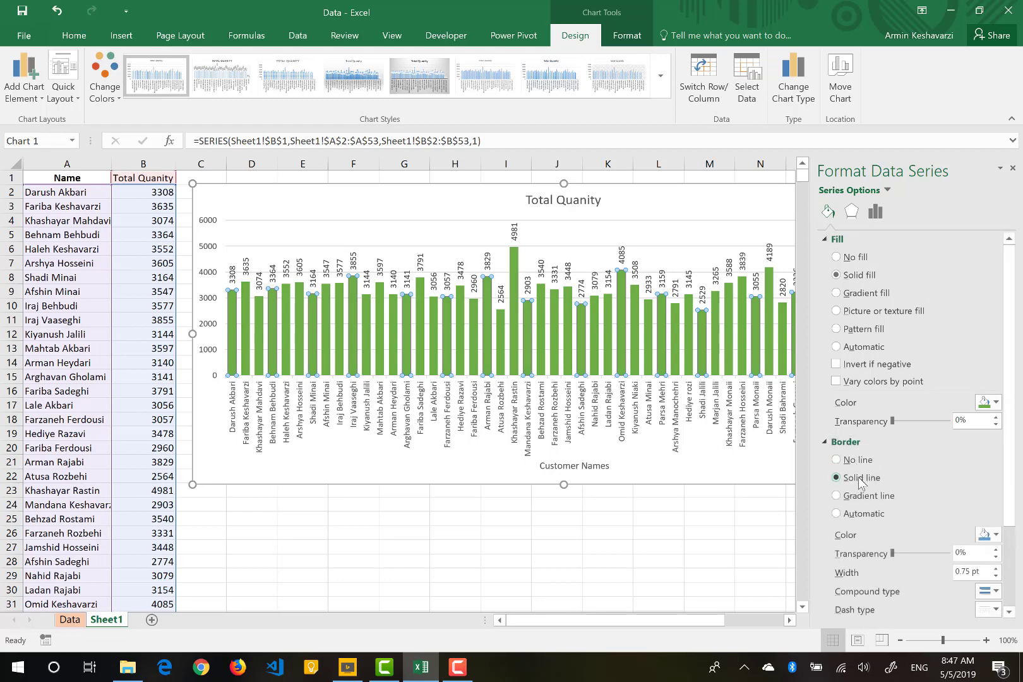
{"action": "left_click", "coordinate": [984, 536]}
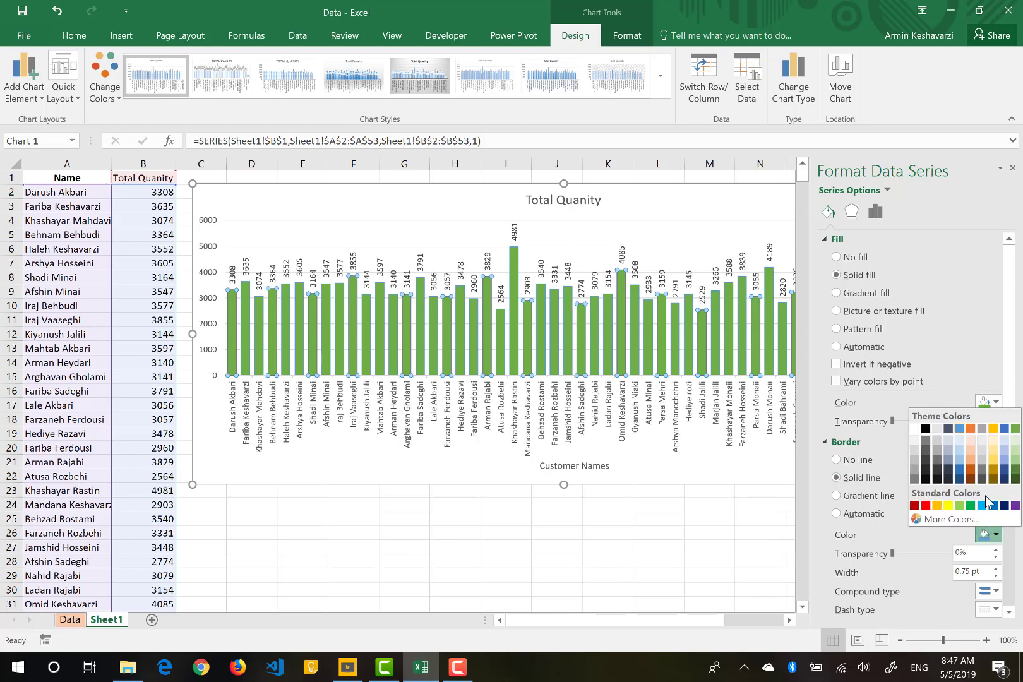
{"action": "left_click", "coordinate": [923, 424]}
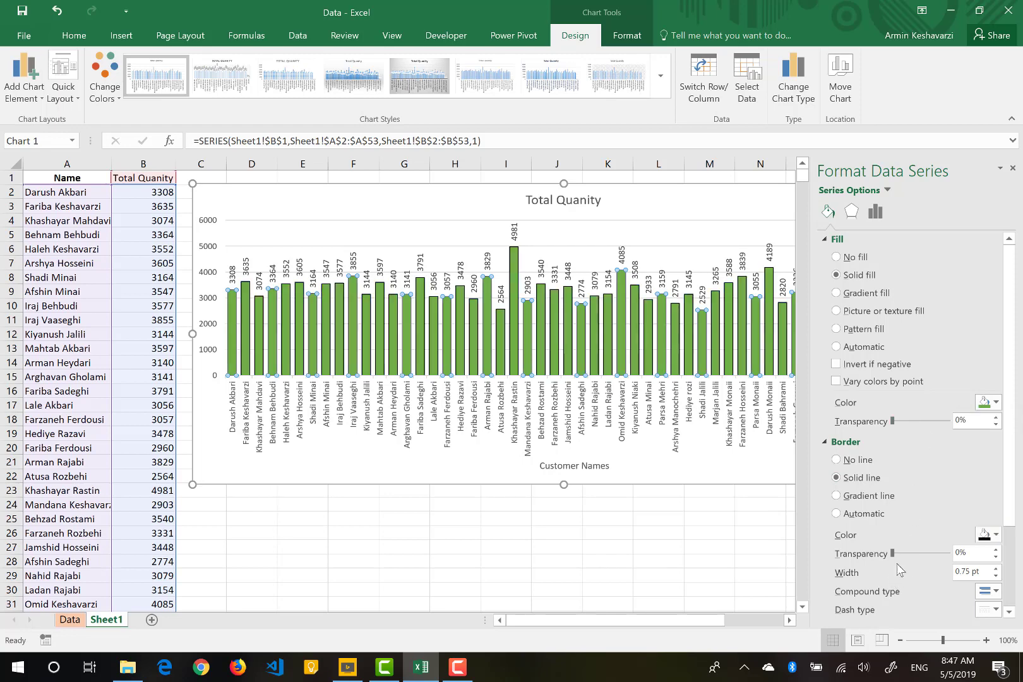
{"action": "left_click", "coordinate": [996, 568]}
{"action": "left_click", "coordinate": [995, 568]}
{"action": "left_click", "coordinate": [996, 568]}
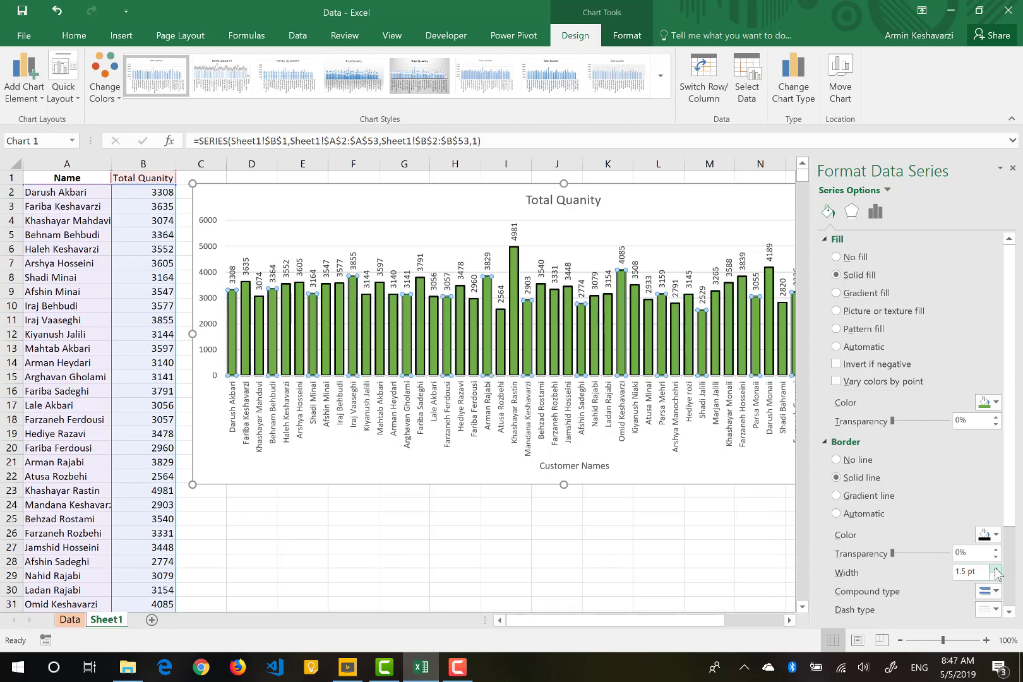
{"action": "left_click", "coordinate": [1012, 169]}
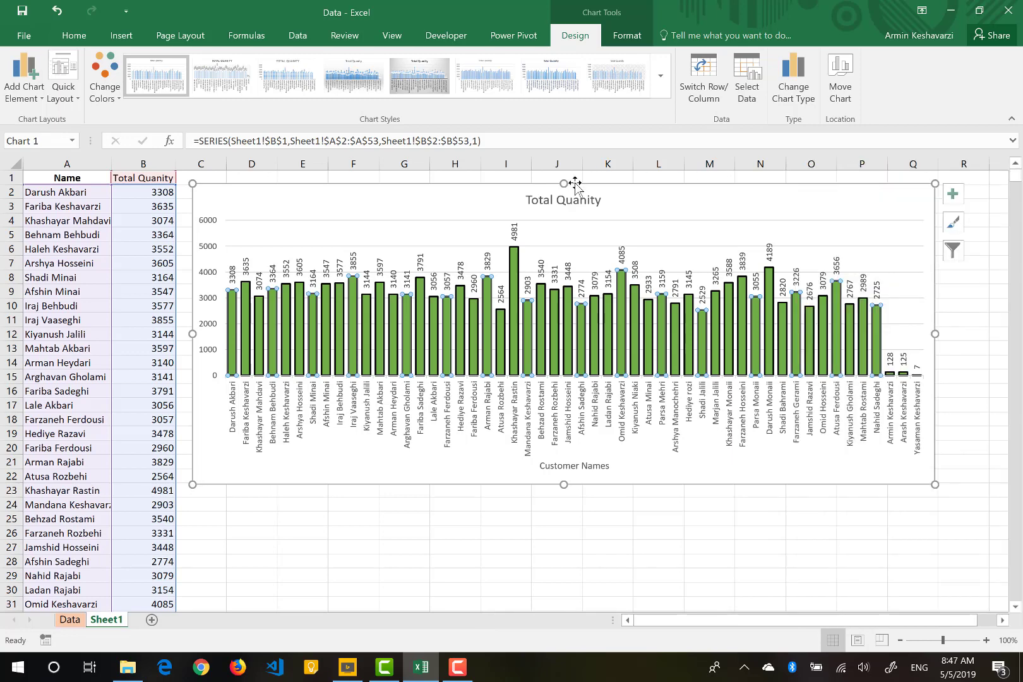
- Change the chart's colors to the fourth Colorful palette, which starts with green, and apply chart Style 8
{"action": "left_click", "coordinate": [357, 226]}
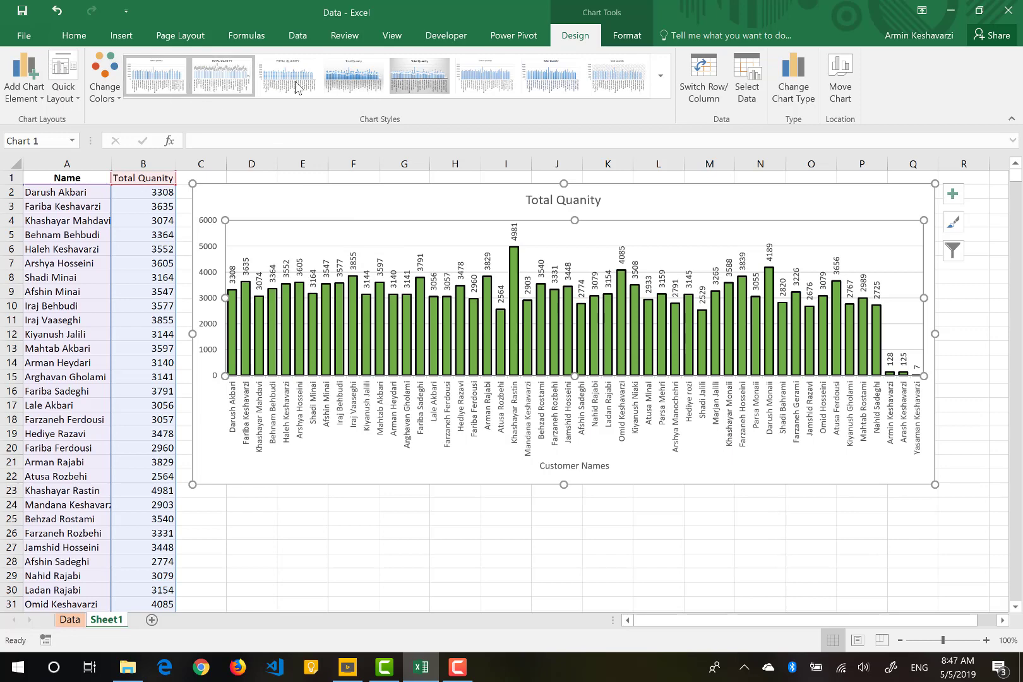
{"action": "left_click", "coordinate": [659, 89]}
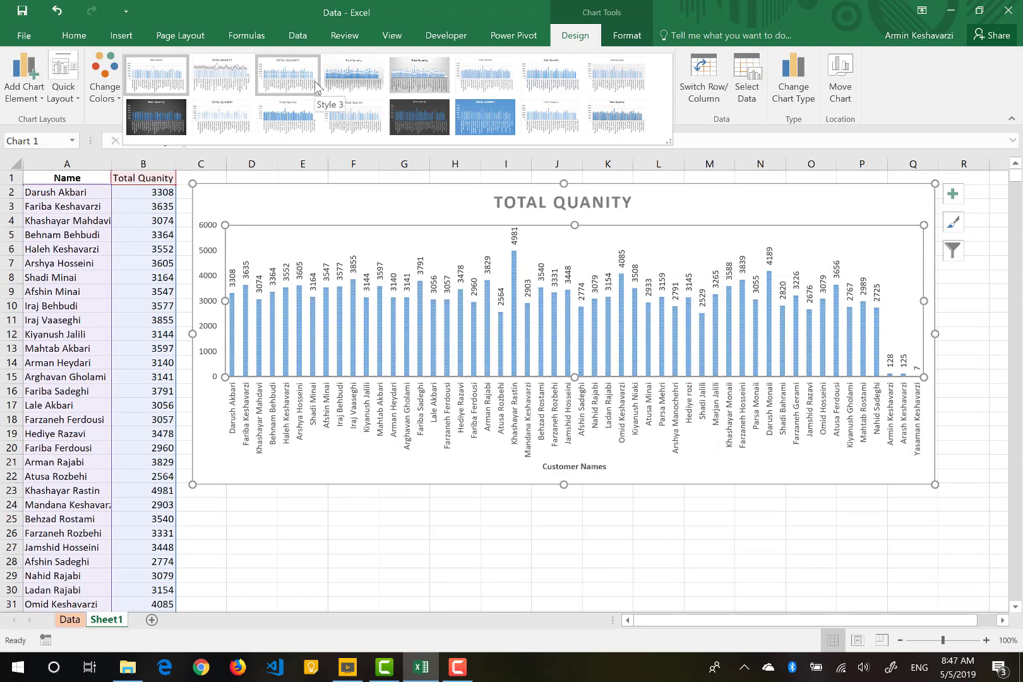
{"action": "left_click", "coordinate": [314, 113]}
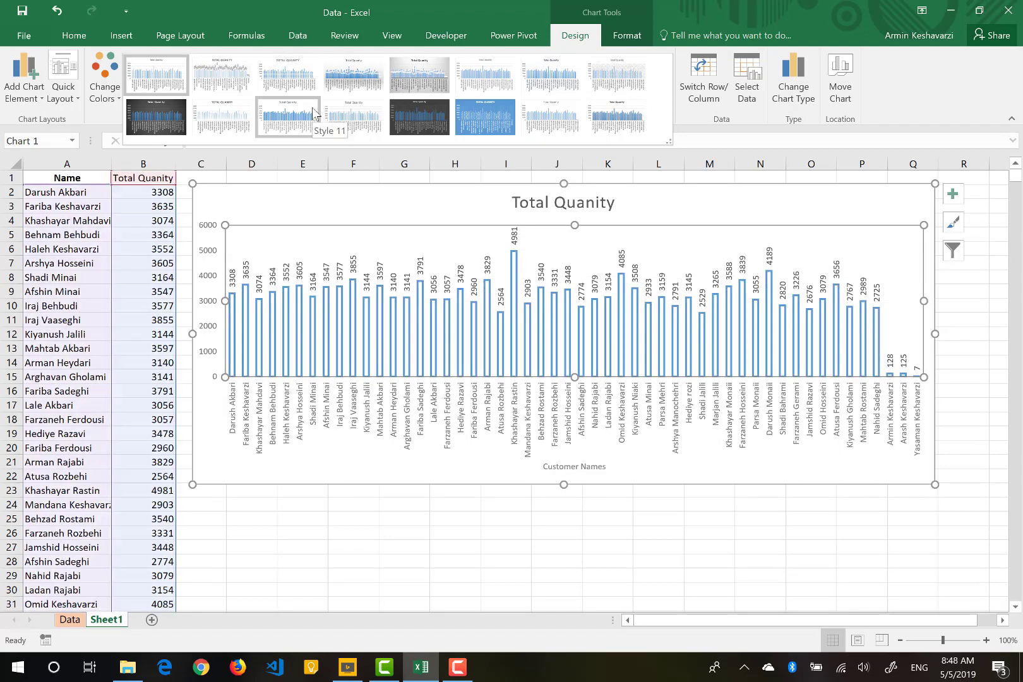
{"action": "left_click", "coordinate": [104, 74]}
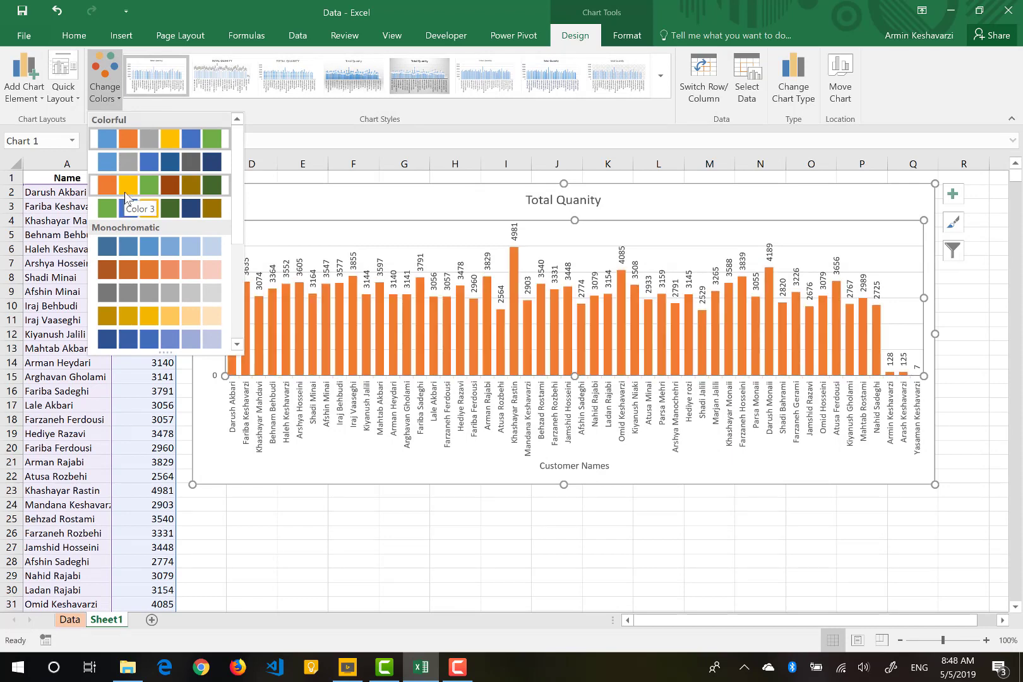
{"action": "left_click", "coordinate": [160, 210]}
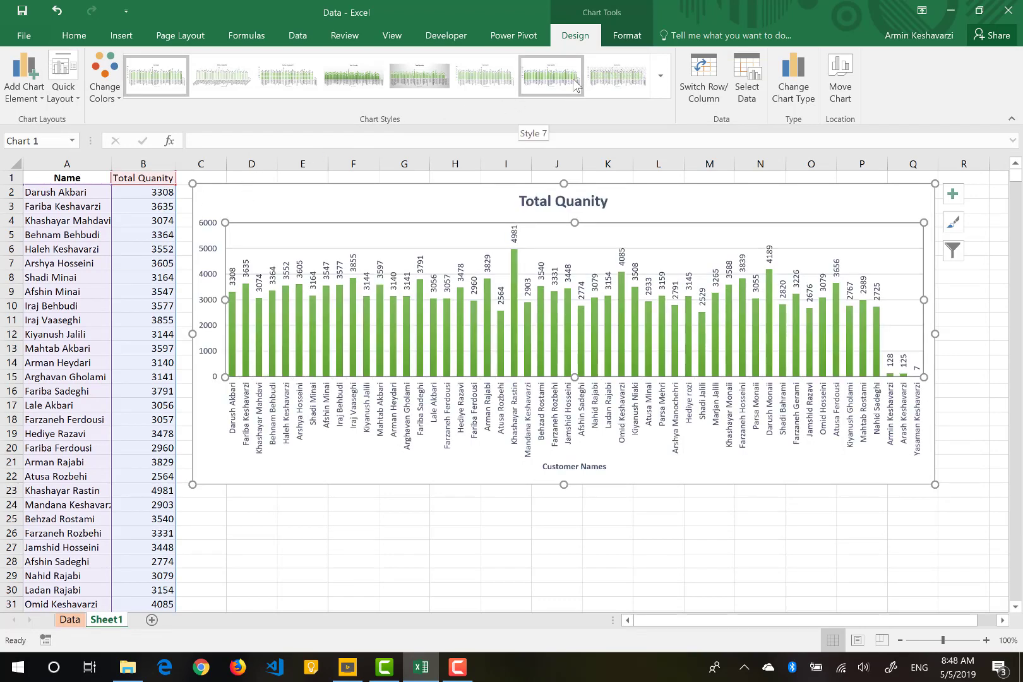
{"action": "left_click", "coordinate": [642, 69]}
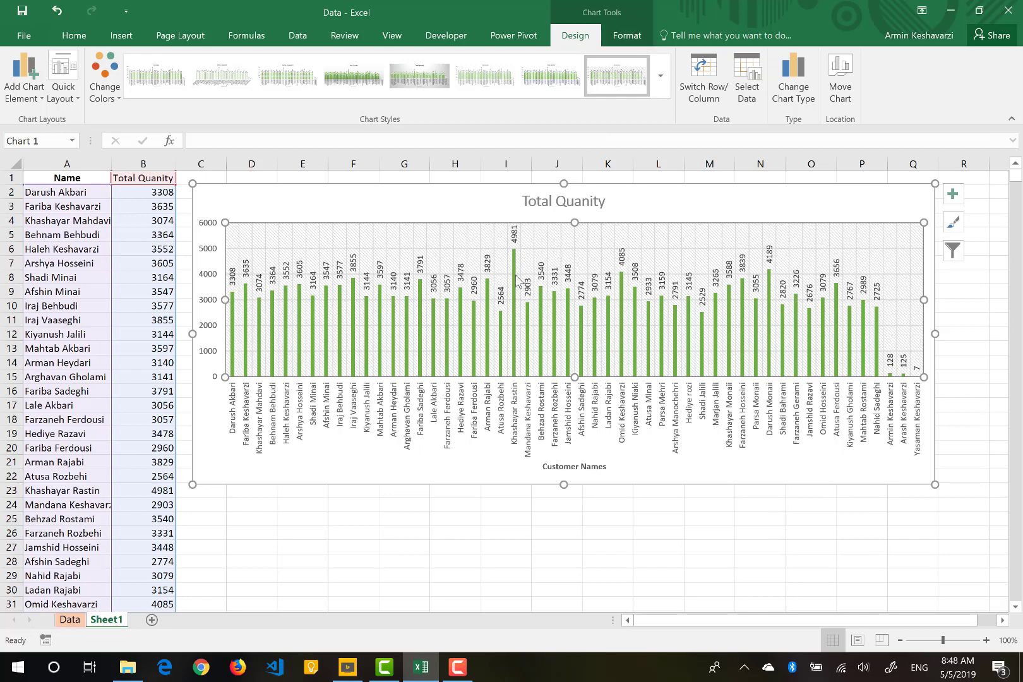
{"action": "mouse_move", "coordinate": [516, 278]}
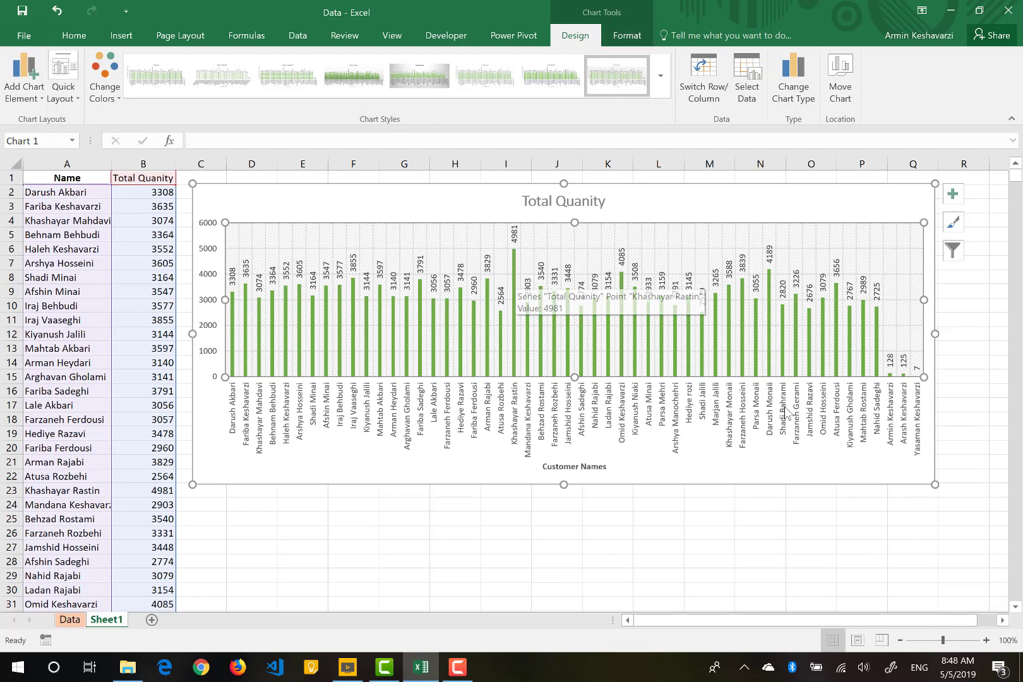
{"action": "left_click", "coordinate": [737, 414]}
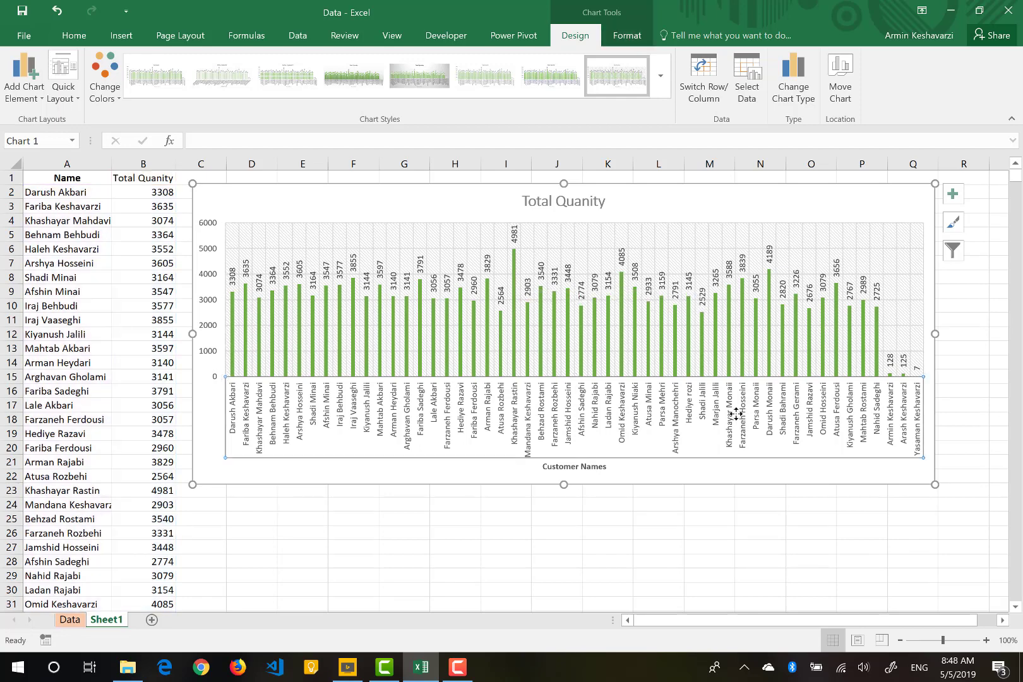
{"action": "left_click", "coordinate": [203, 236]}
{"action": "left_click", "coordinate": [208, 229]}
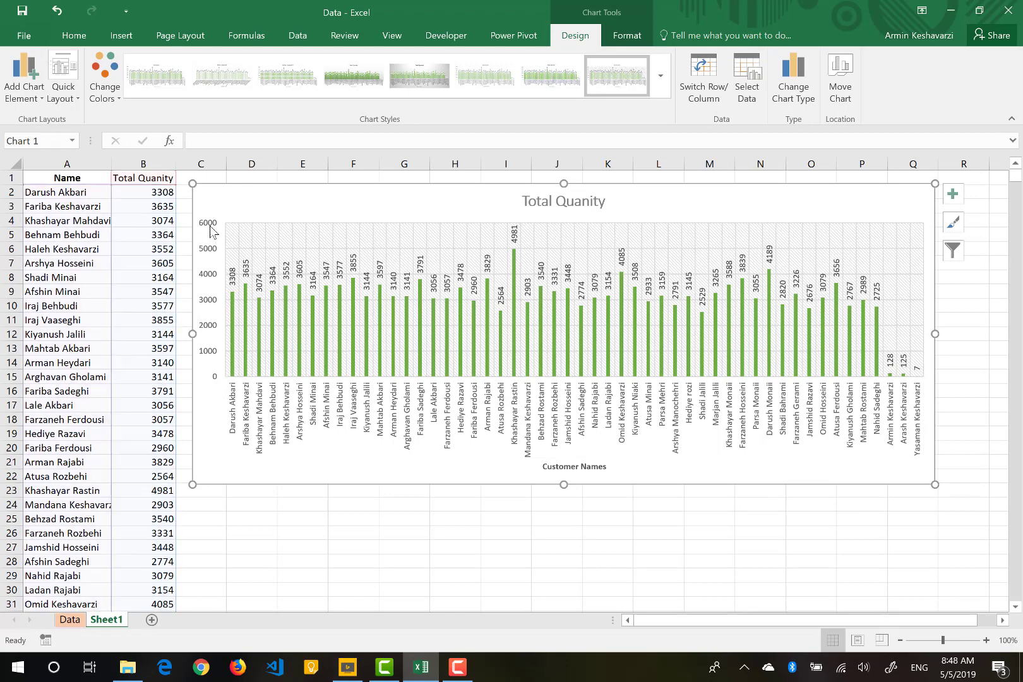
{"action": "left_click", "coordinate": [443, 212]}
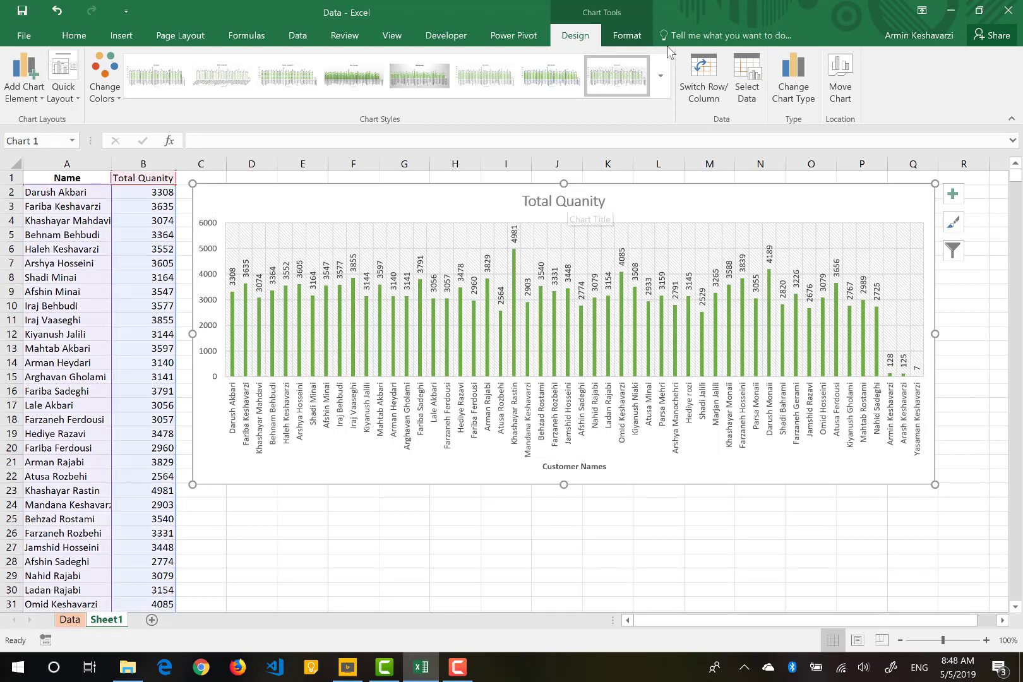
- Fill all of the Total Quanity columns with a darker shade of the green theme color
{"action": "left_click", "coordinate": [634, 35]}
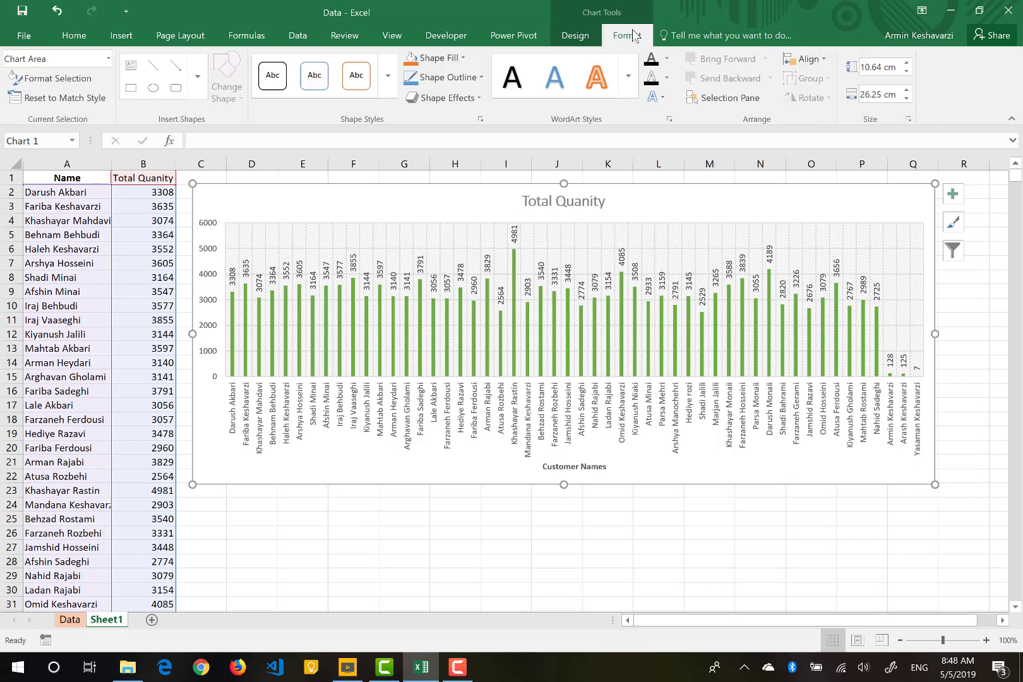
{"action": "left_click", "coordinate": [514, 286]}
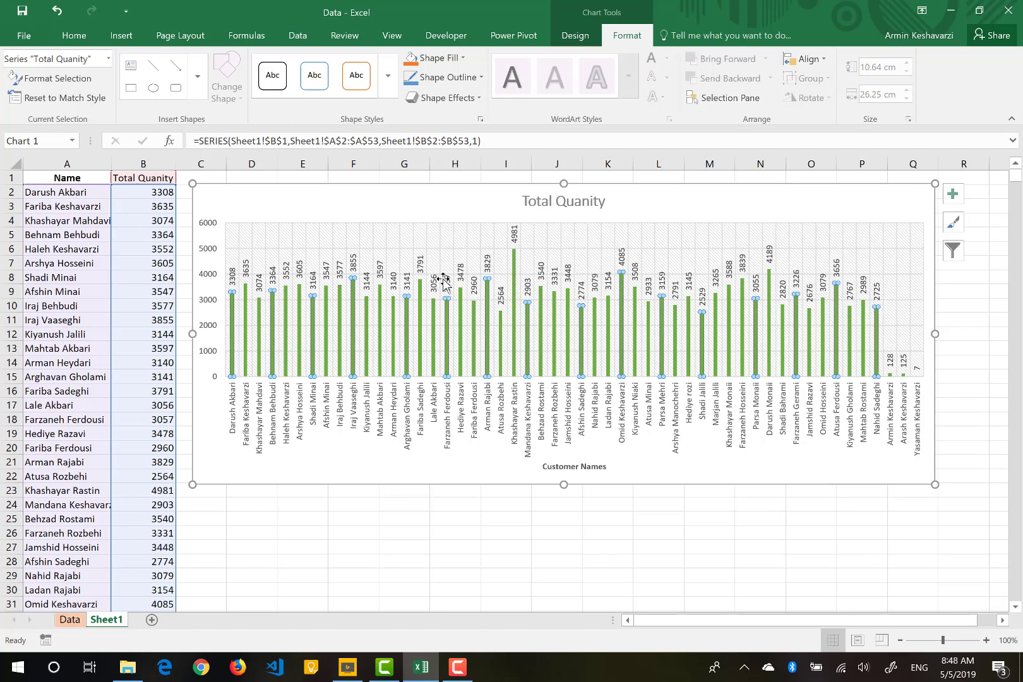
{"action": "left_click", "coordinate": [445, 58]}
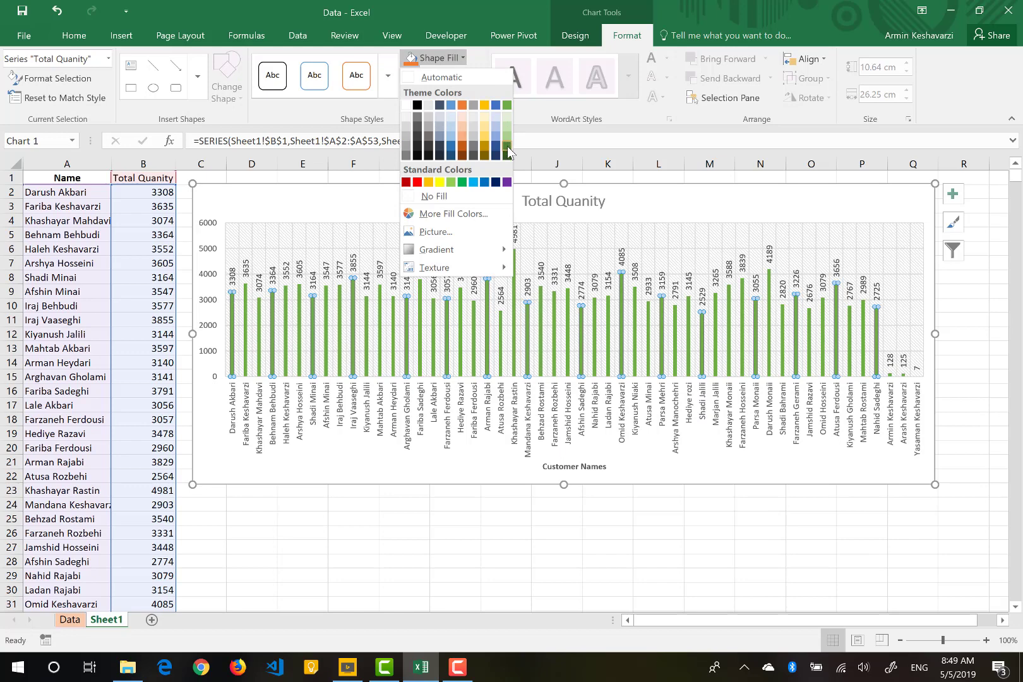
{"action": "left_click", "coordinate": [507, 148]}
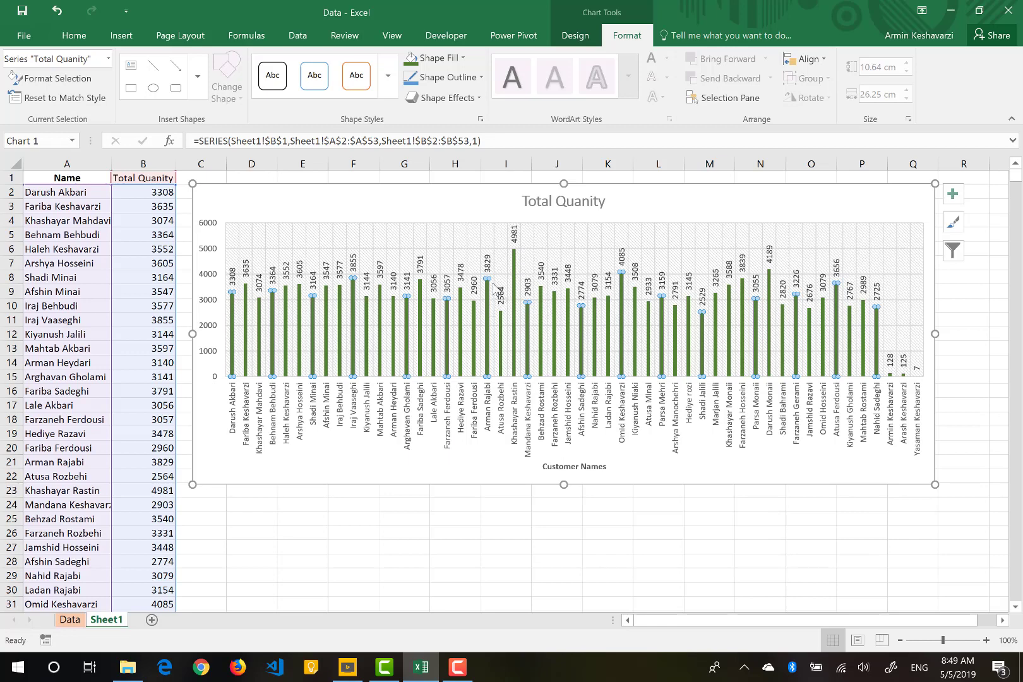
- Set the column series' gap width to 60% and close the formatting options
{"action": "left_click", "coordinate": [480, 119]}
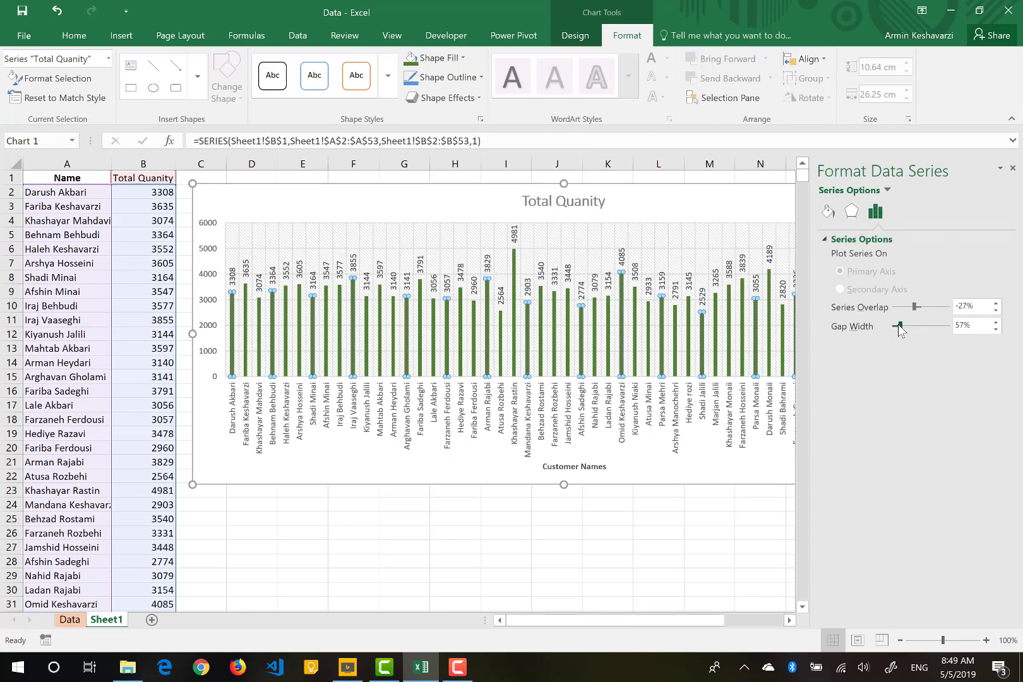
{"action": "mouse_move", "coordinate": [899, 325]}
{"action": "left_mouse_down"}
{"action": "mouse_move", "coordinate": [937, 339]}
{"action": "mouse_move", "coordinate": [936, 327]}
{"action": "mouse_move", "coordinate": [901, 329]}
{"action": "left_mouse_up"}
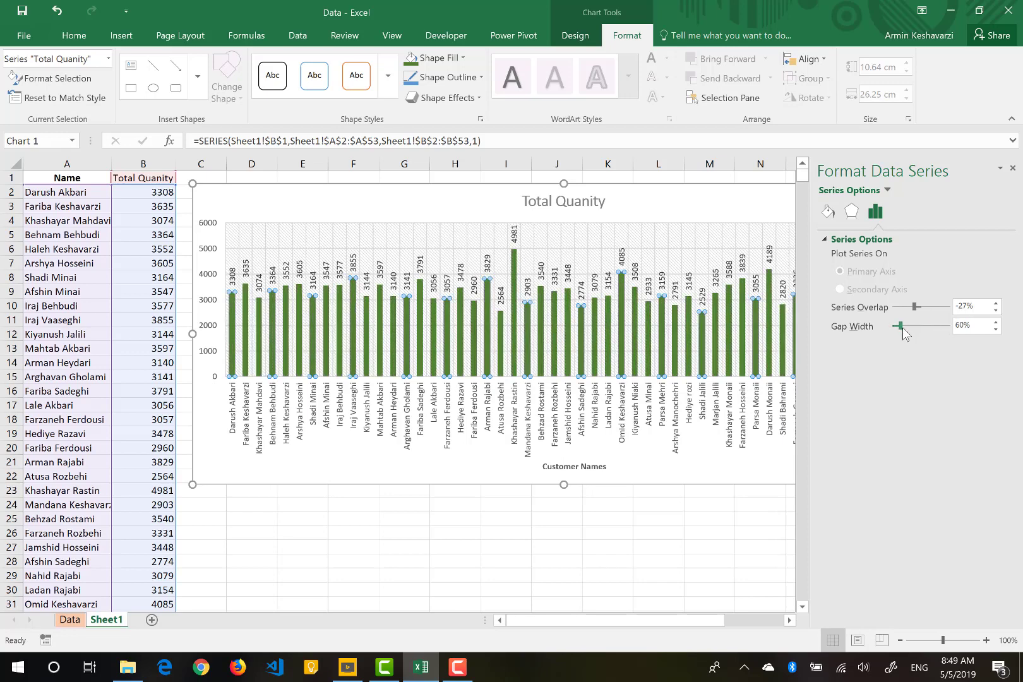
{"action": "left_click", "coordinate": [1012, 168]}
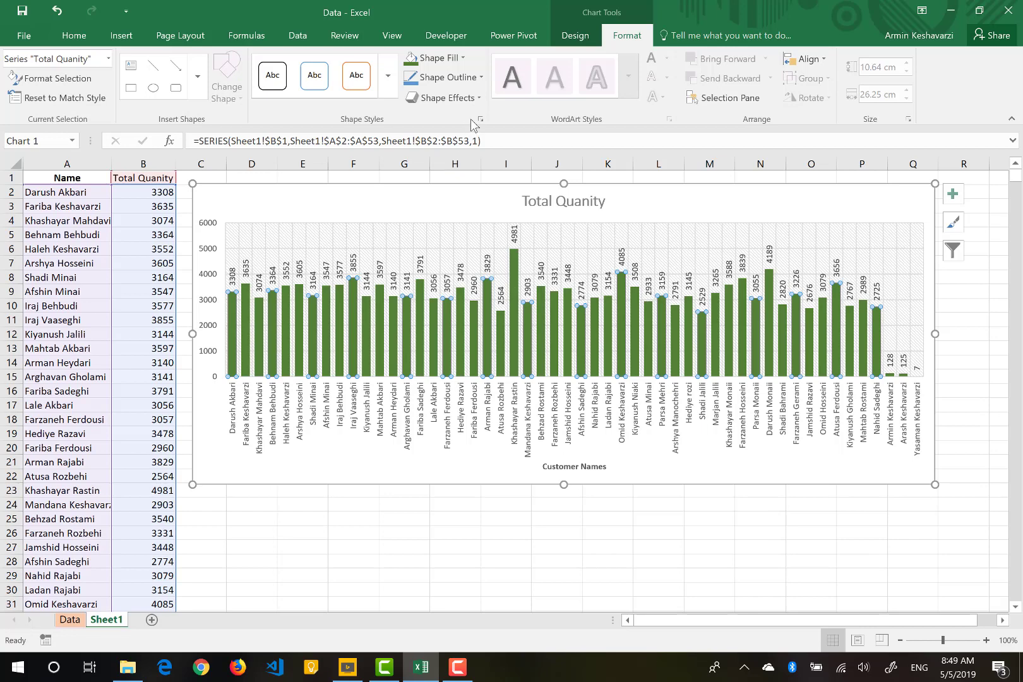
- Try the first shape effect preset on the Total Quanity columns
{"action": "left_click", "coordinate": [471, 97]}
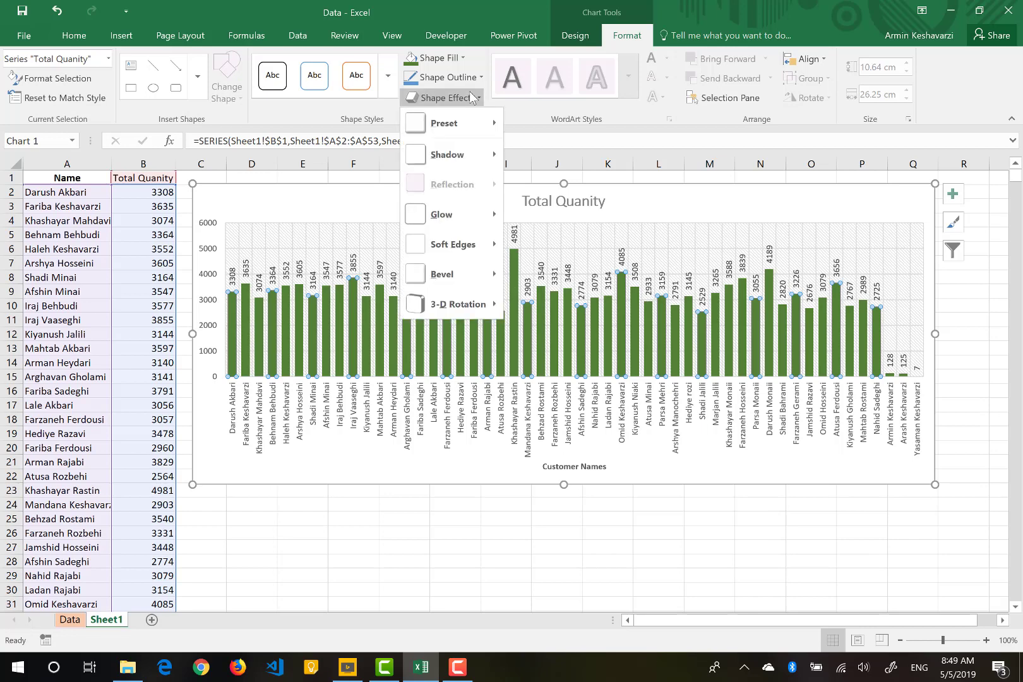
{"action": "mouse_move", "coordinate": [471, 123]}
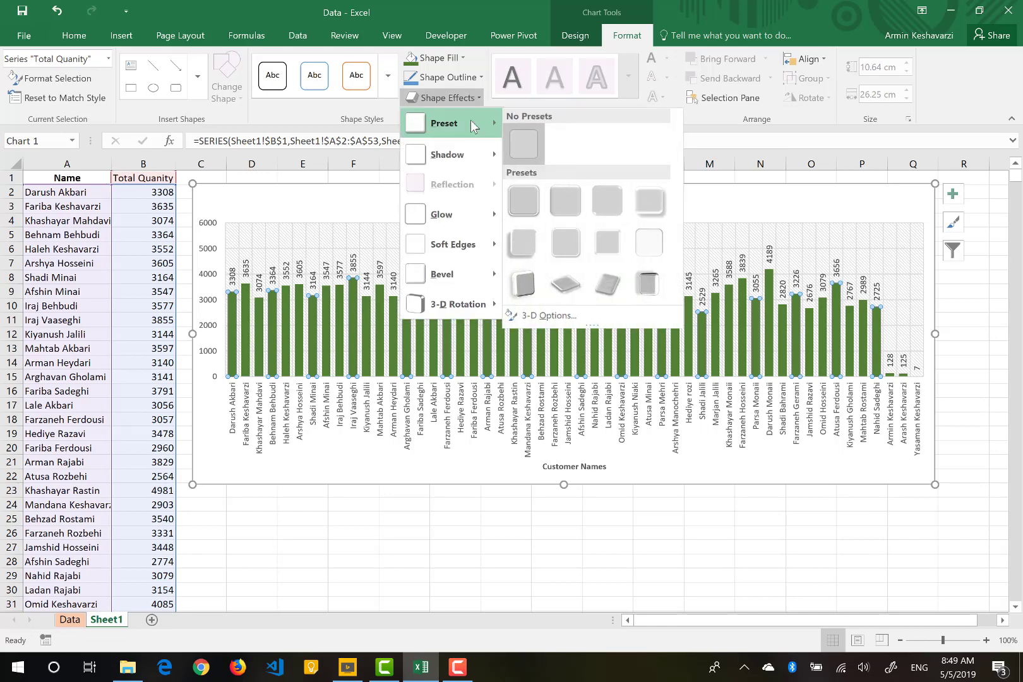
{"action": "left_click", "coordinate": [537, 209]}
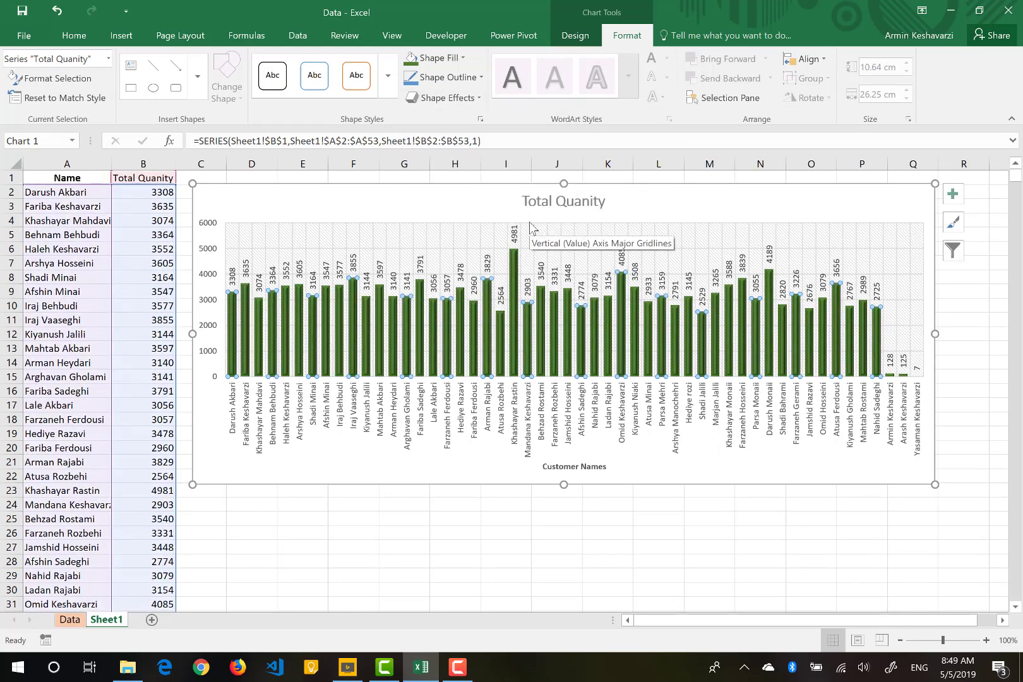
- Apply the fourth shape effect preset in the first row of presets to the Total Quanity columns
{"action": "left_click", "coordinate": [463, 98]}
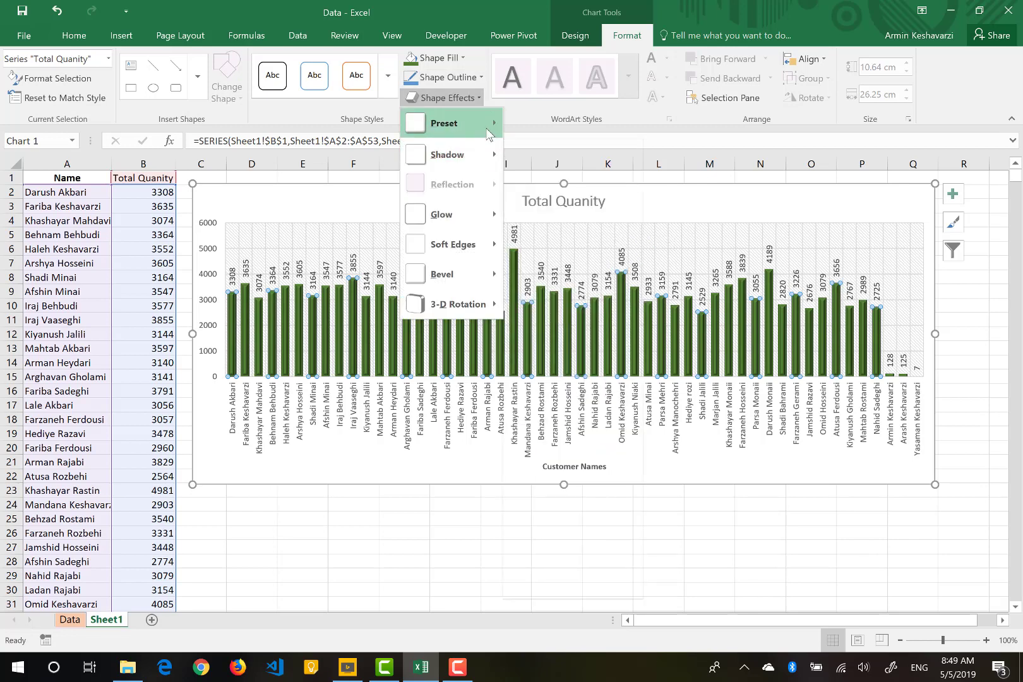
{"action": "mouse_move", "coordinate": [487, 129]}
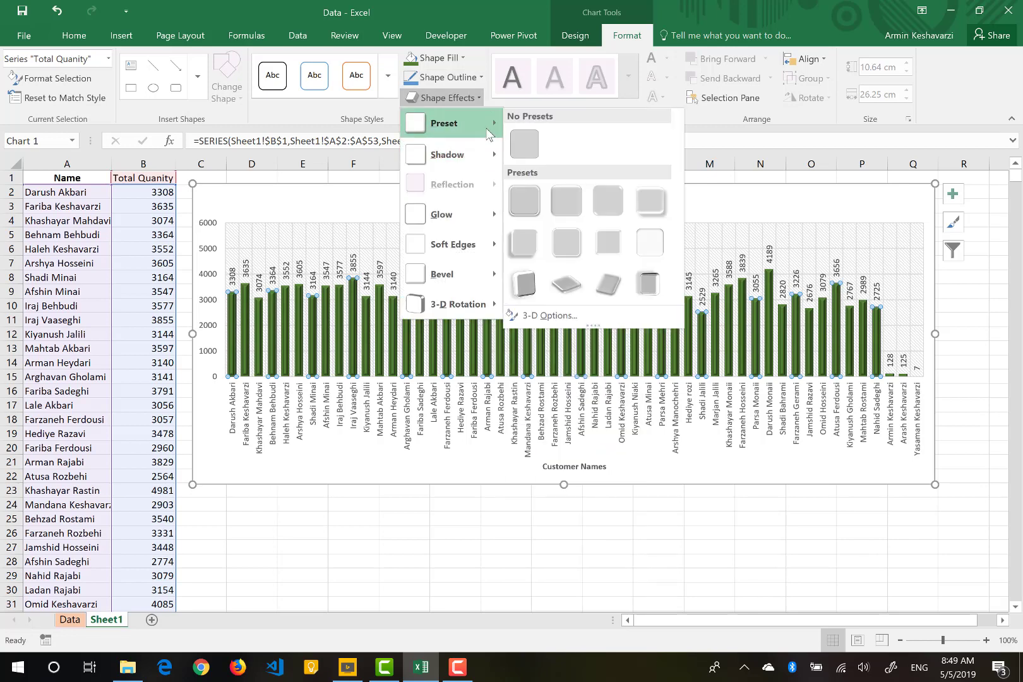
{"action": "left_click", "coordinate": [653, 214]}
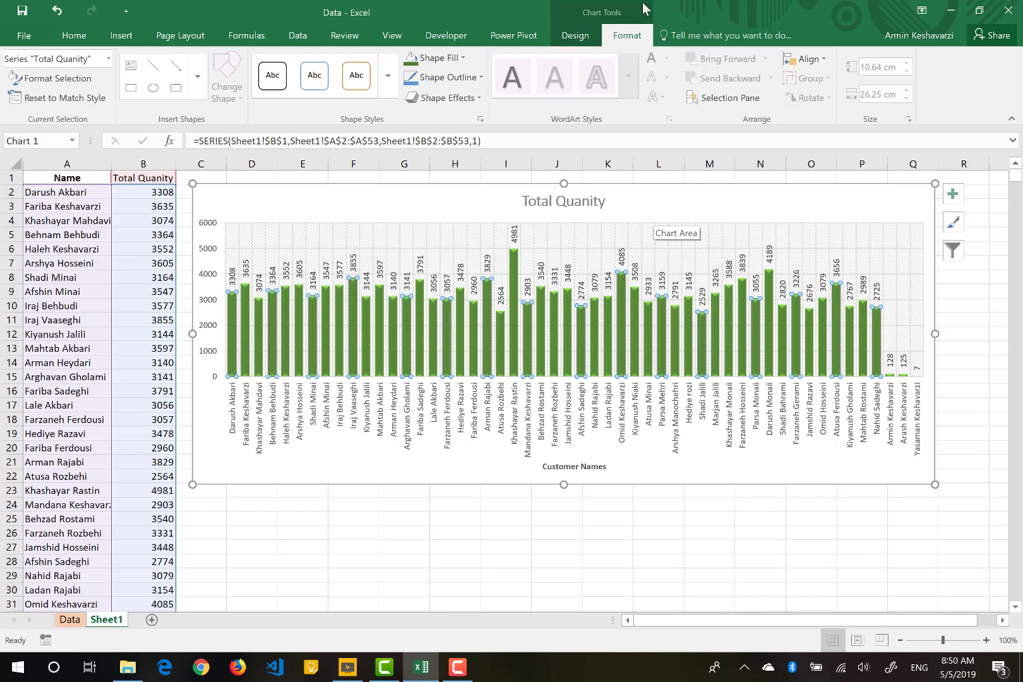
- Move the whole chart slightly down and to the right so its upper-left corner sits in cell C3
{"action": "left_click", "coordinate": [578, 35]}
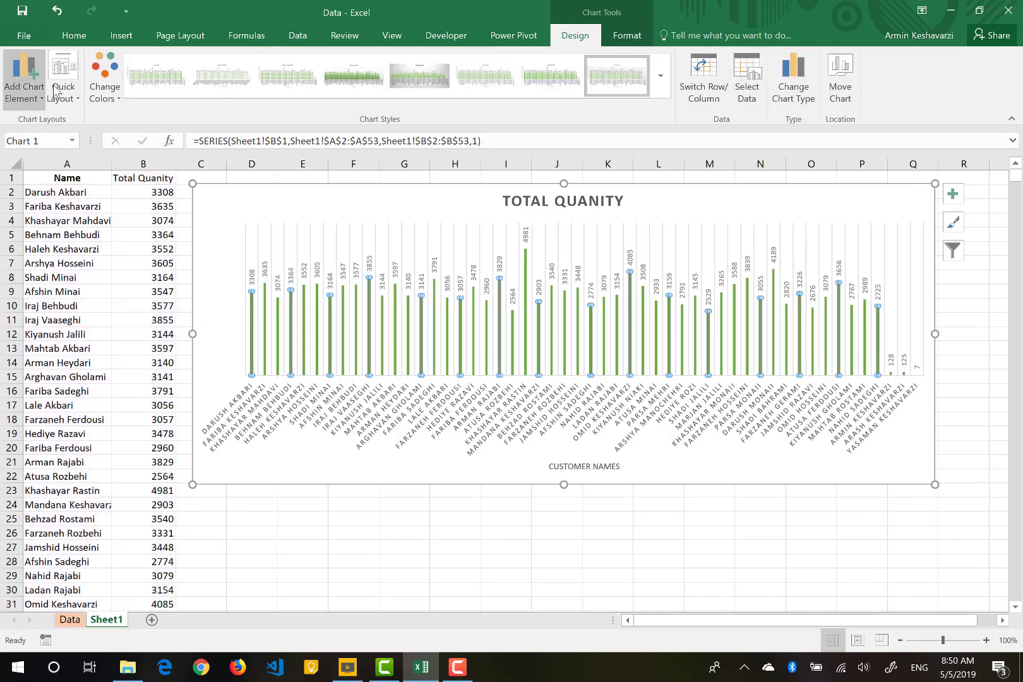
{"action": "left_click", "coordinate": [623, 38]}
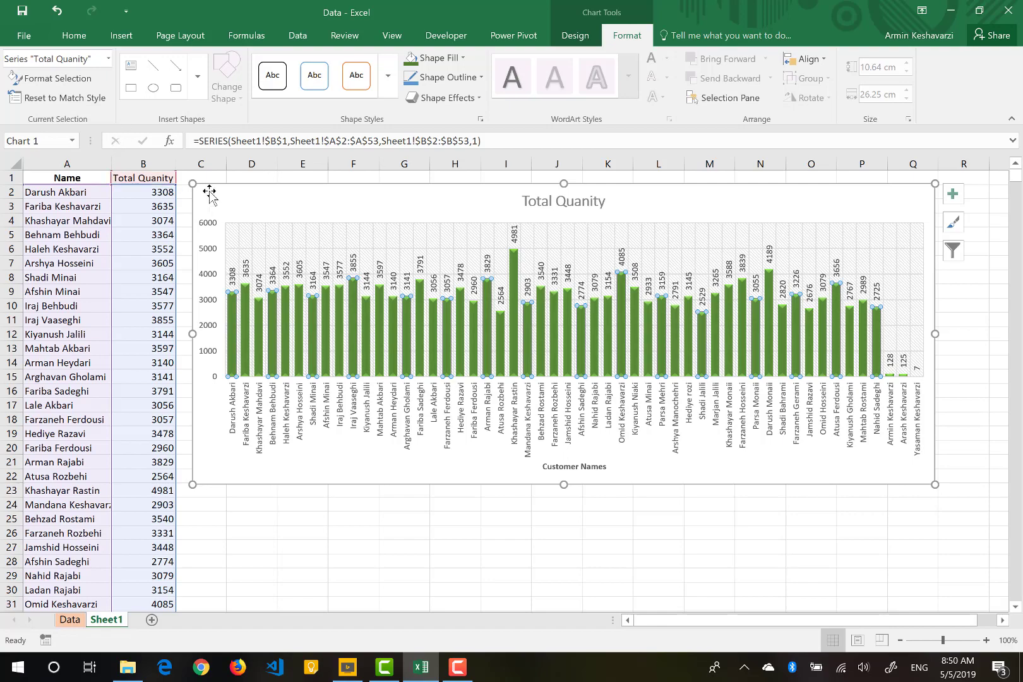
{"action": "left_click_drag", "start_coordinate": [210, 193], "coordinate": [222, 214]}
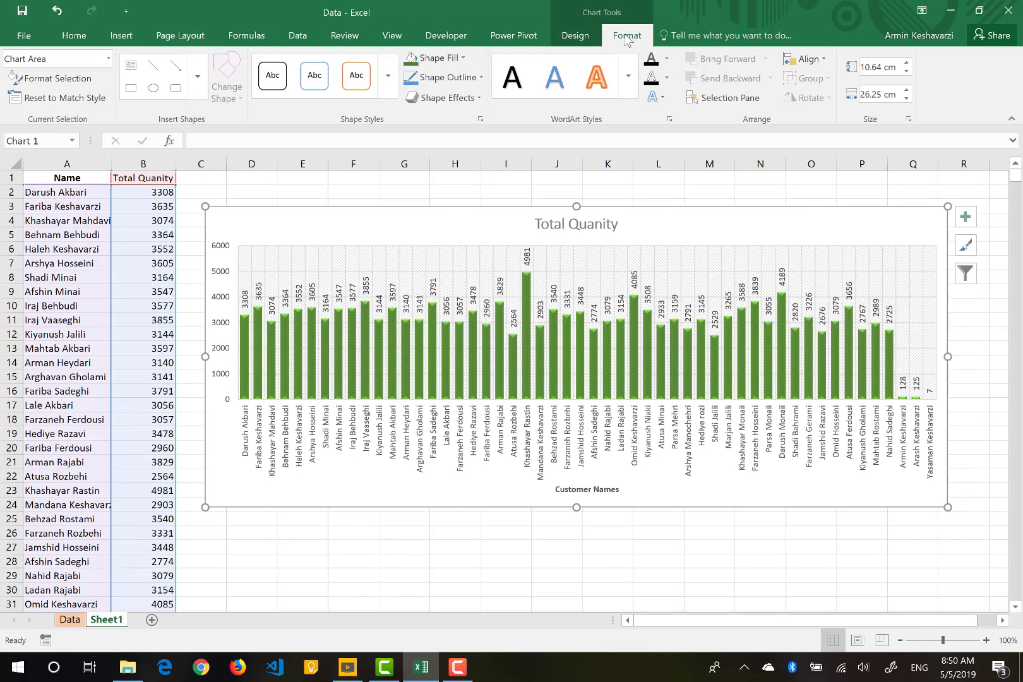
- Examine the available chart types for the chart, including the Combo category, without changing the type
{"action": "left_click", "coordinate": [584, 36]}
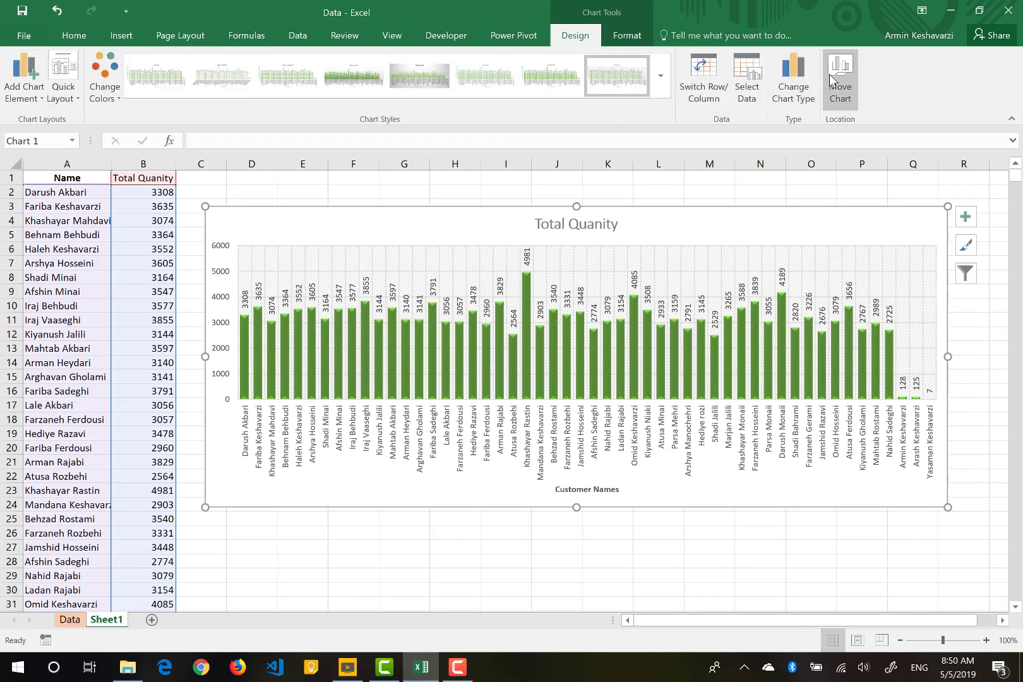
{"action": "left_click", "coordinate": [791, 69]}
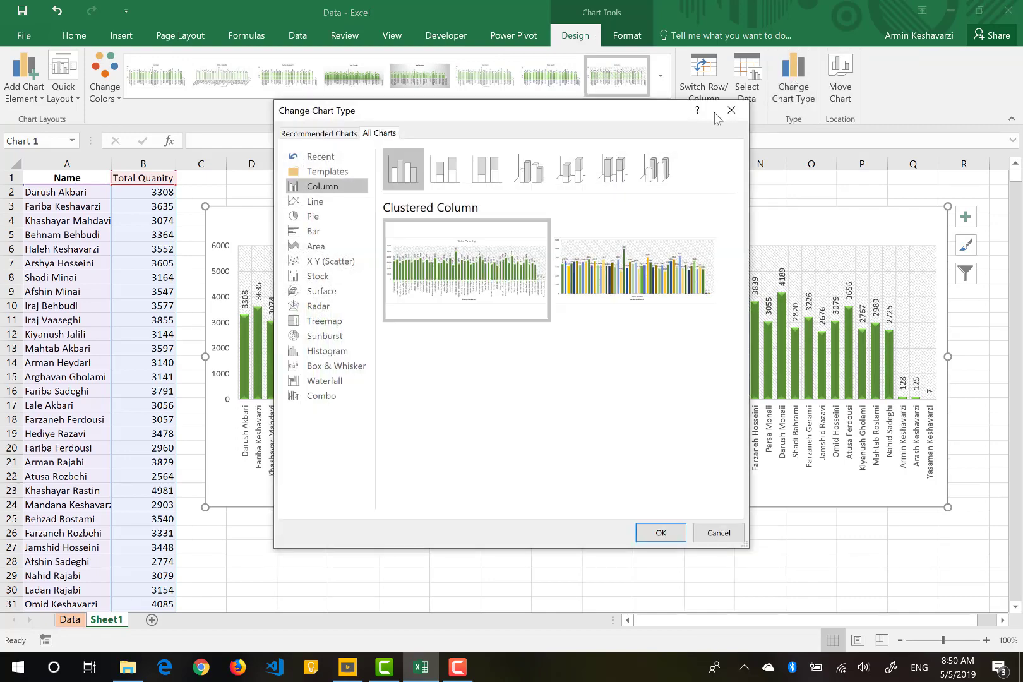
{"action": "left_click", "coordinate": [335, 395]}
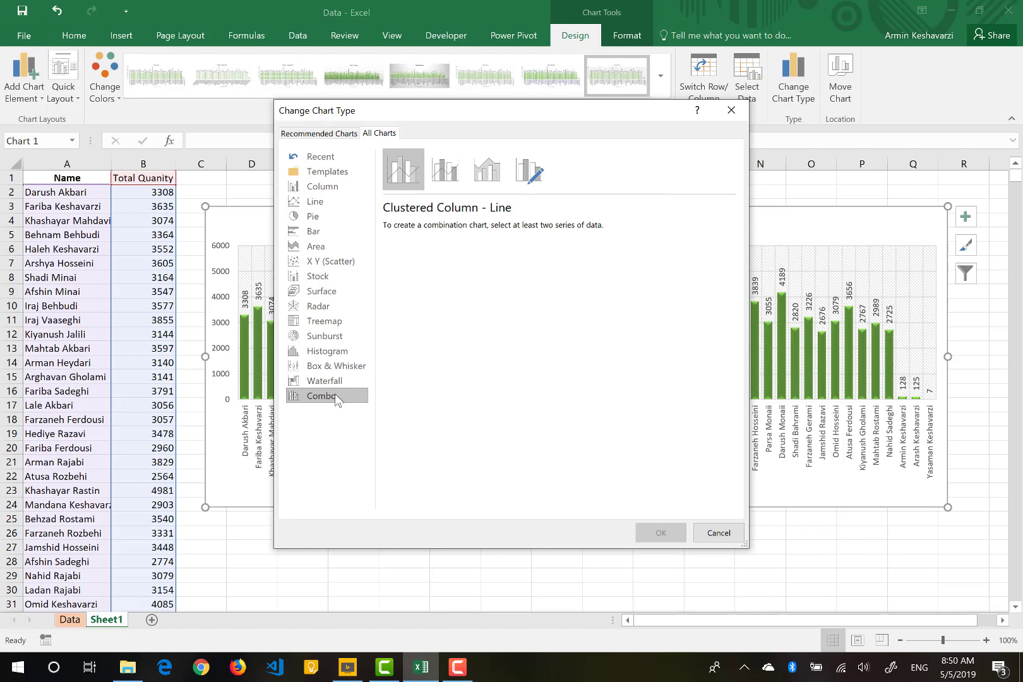
{"action": "left_click", "coordinate": [720, 534]}
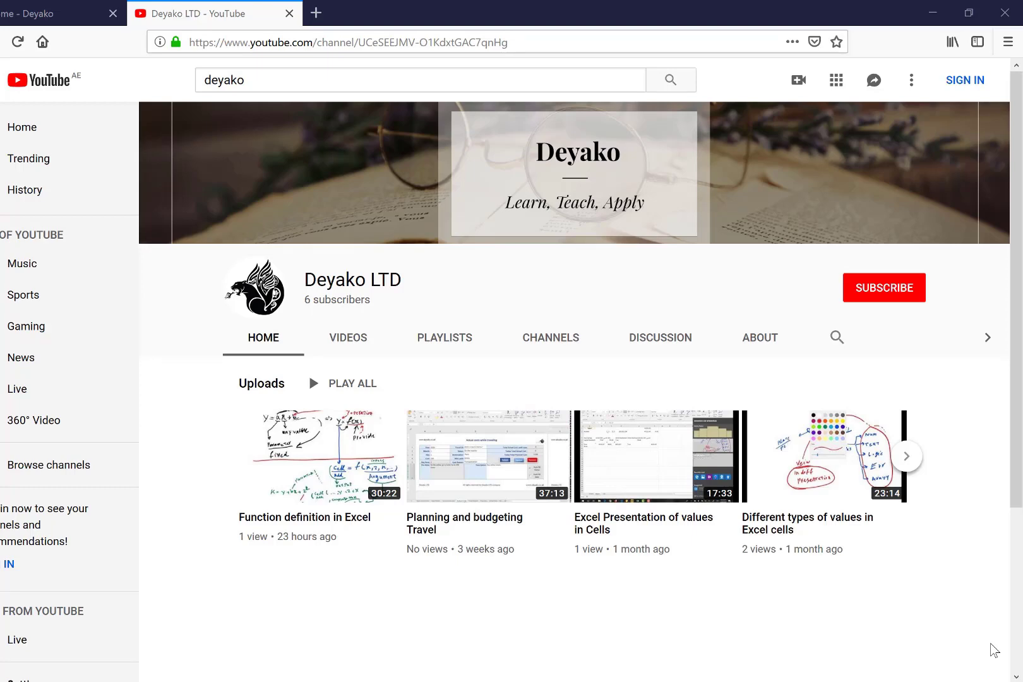
- Switch to the Deyako website's home page in the web browser
{"action": "left_click", "coordinate": [58, 13]}
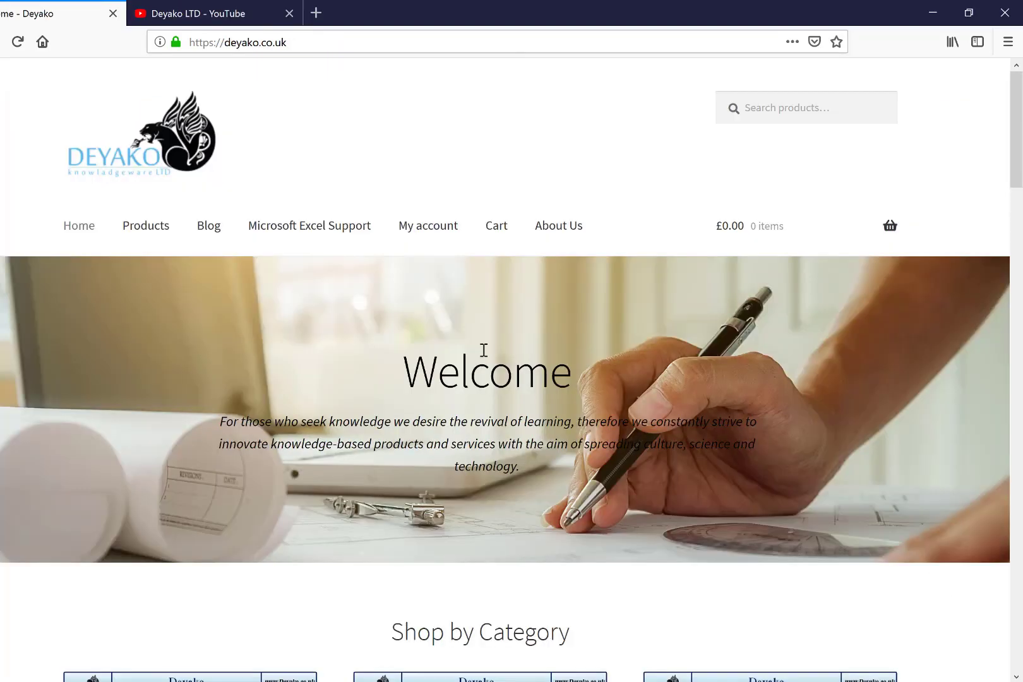